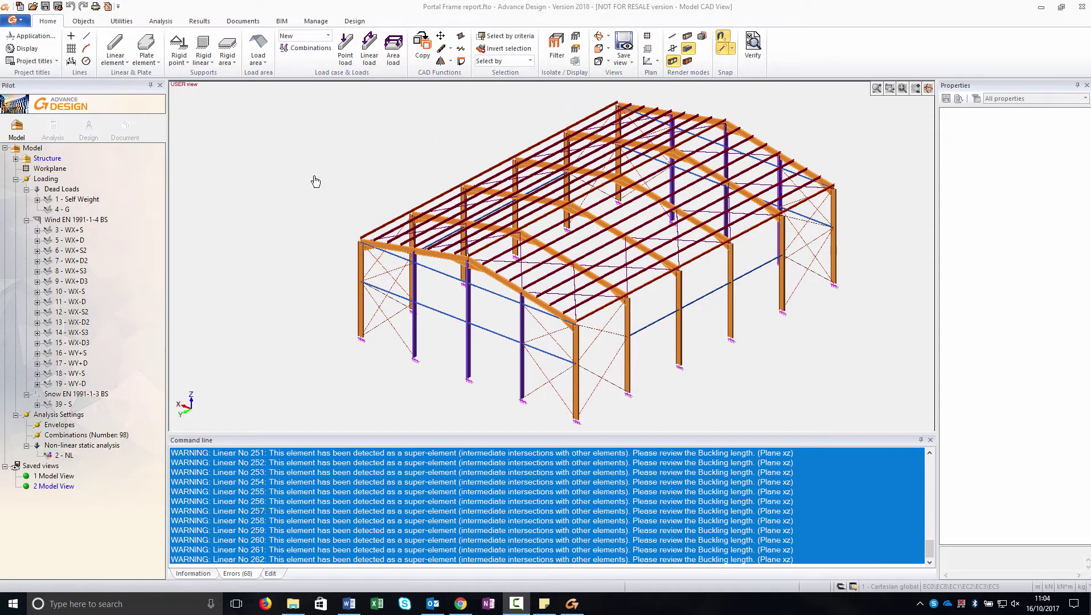
Expand Structure and inspect the Columns, Rafters, external and internal purlins, and Bracing groups
double_click(25, 160)
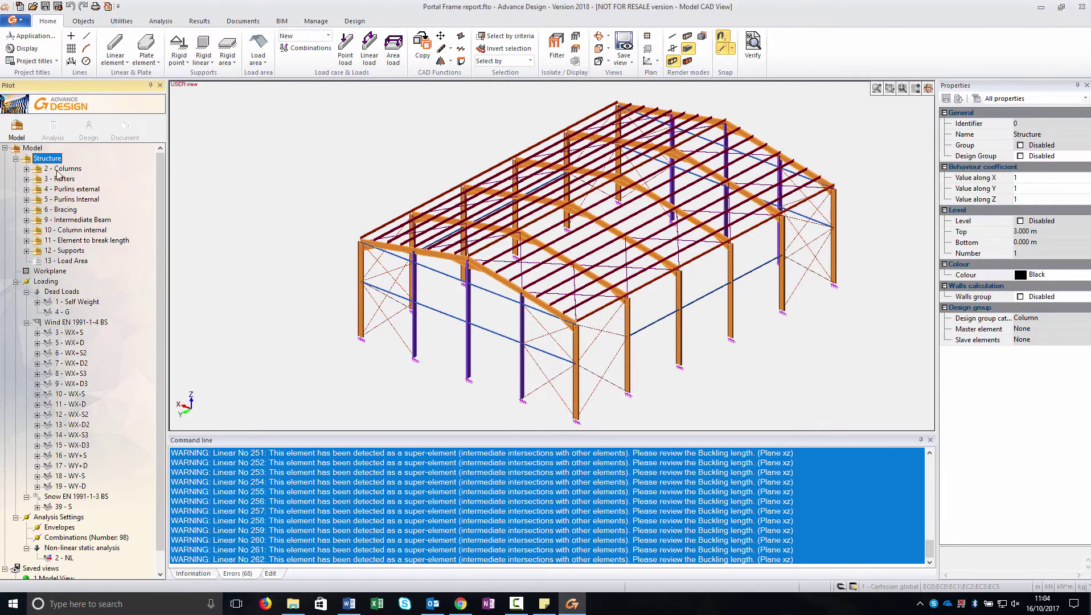
click(66, 169)
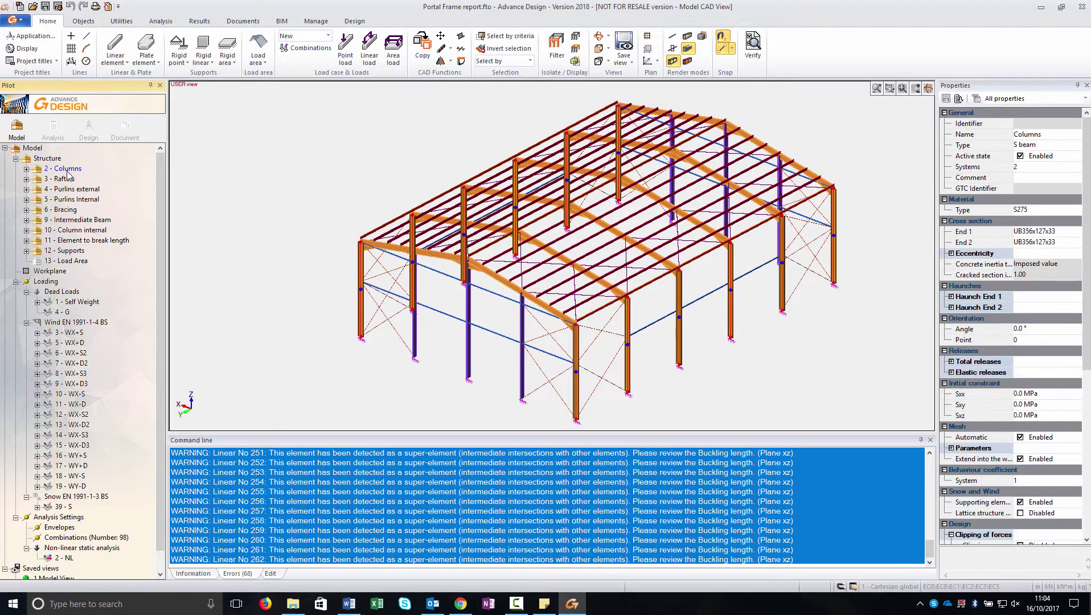
click(62, 179)
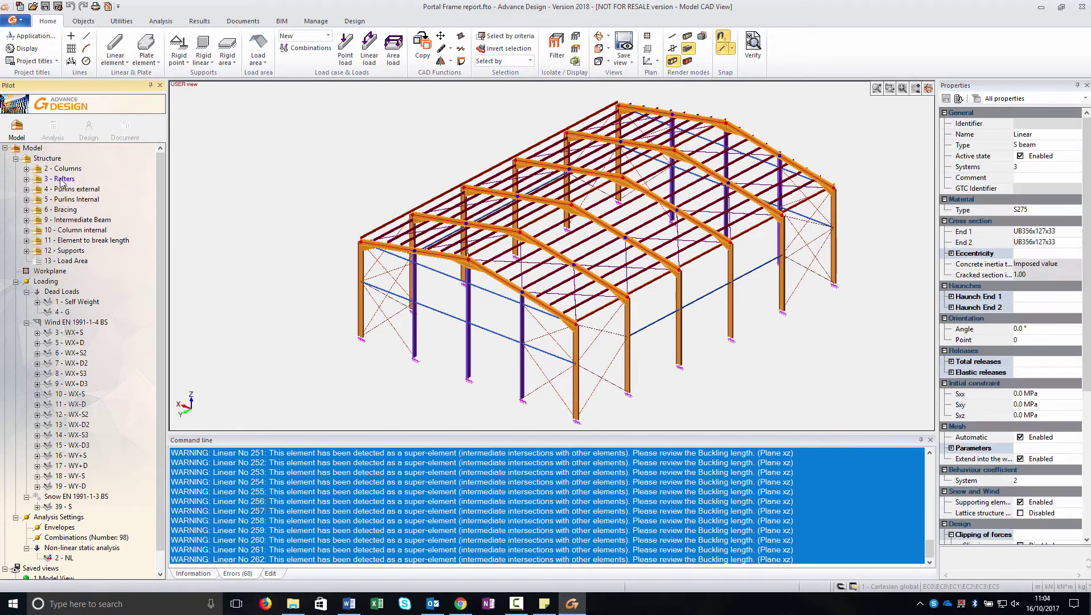
click(64, 190)
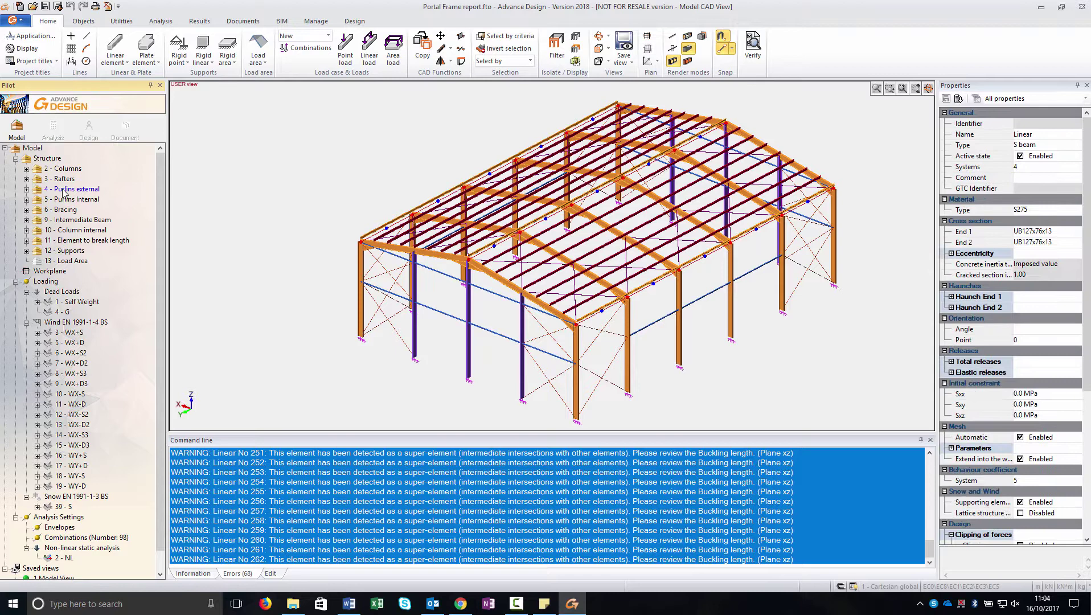
click(66, 199)
click(63, 210)
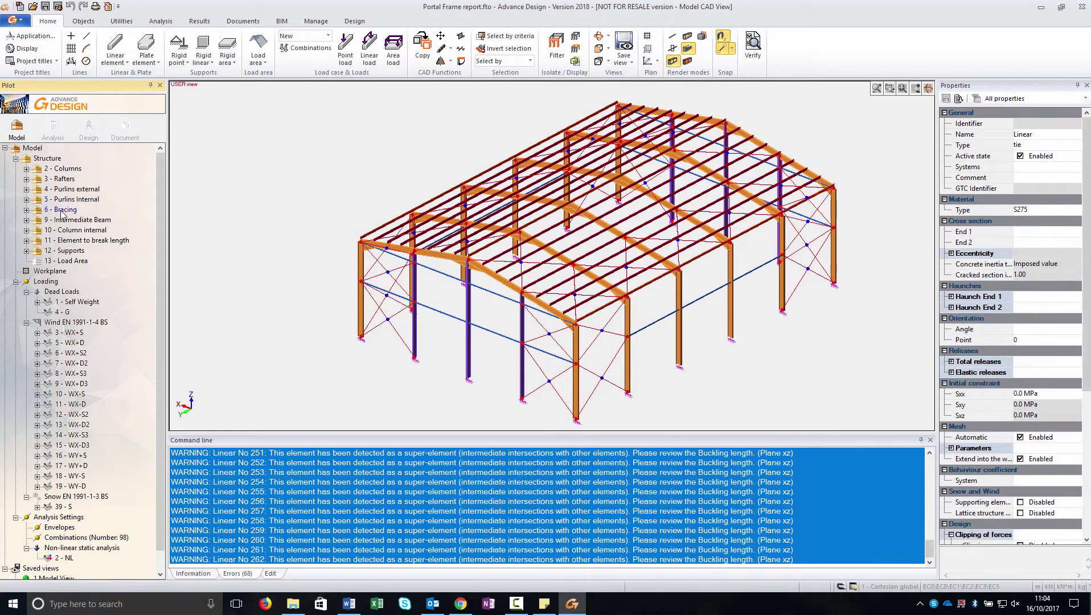
double_click(62, 210)
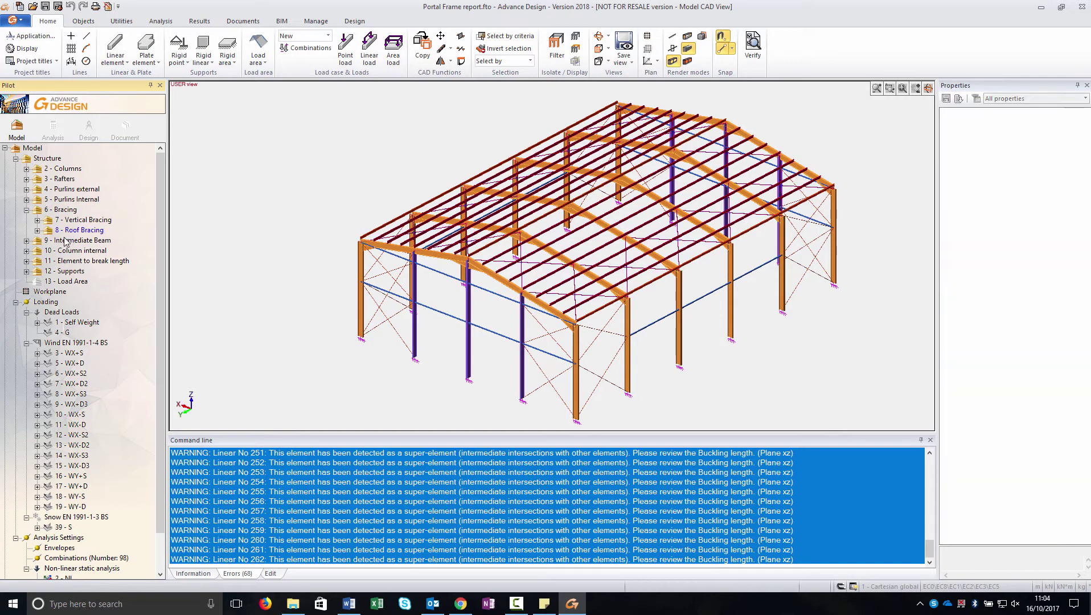
Check the Intermediate Beam and Column internal groups, then restore the '1 Model View' saved view
double_click(64, 241)
click(71, 261)
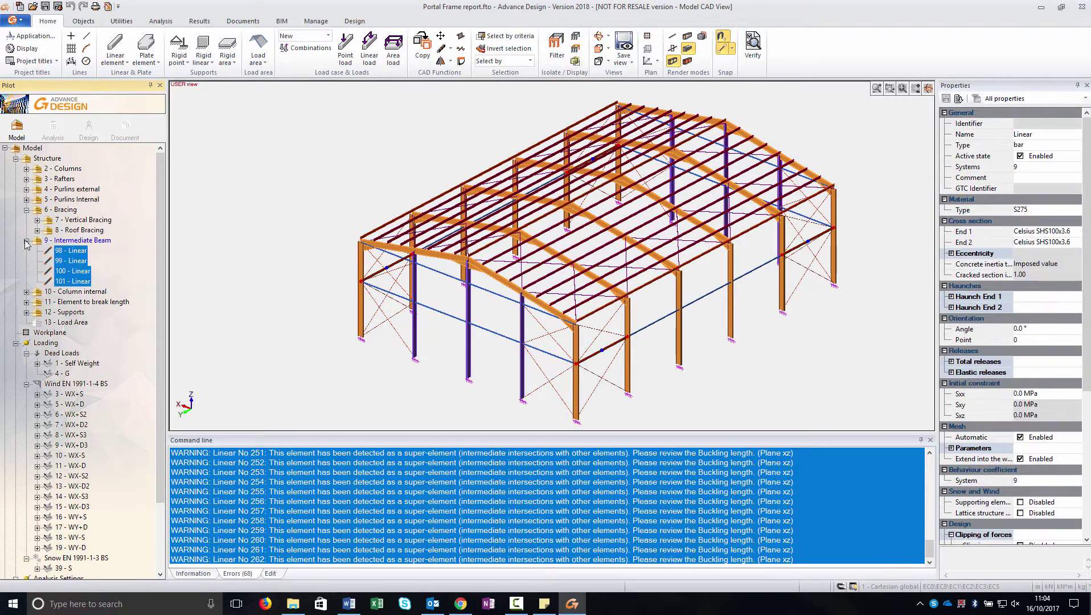
click(26, 241)
scroll(104, 417, down, 2)
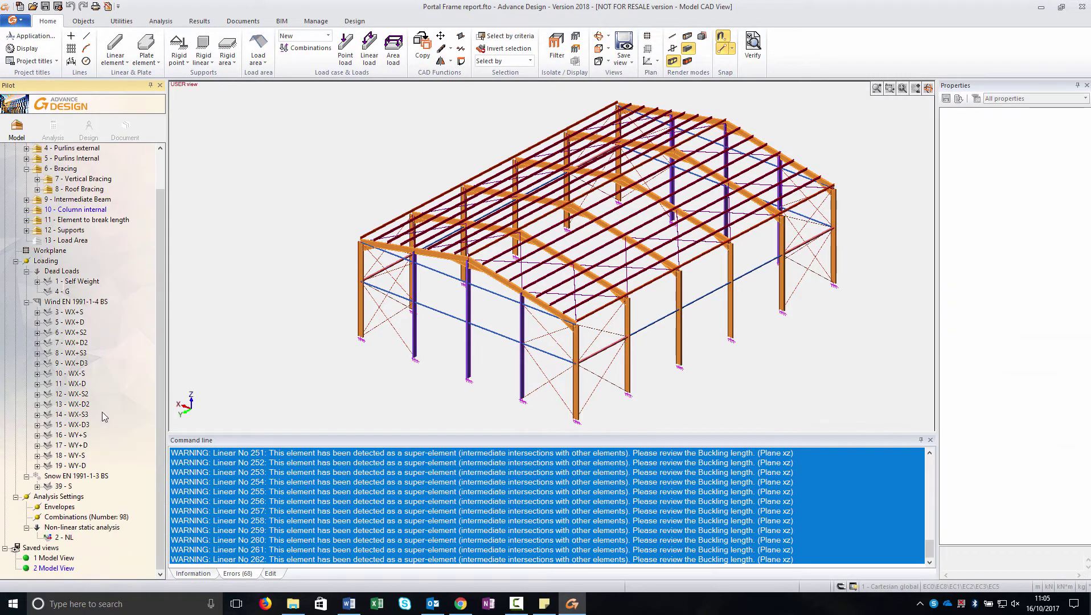
double_click(55, 558)
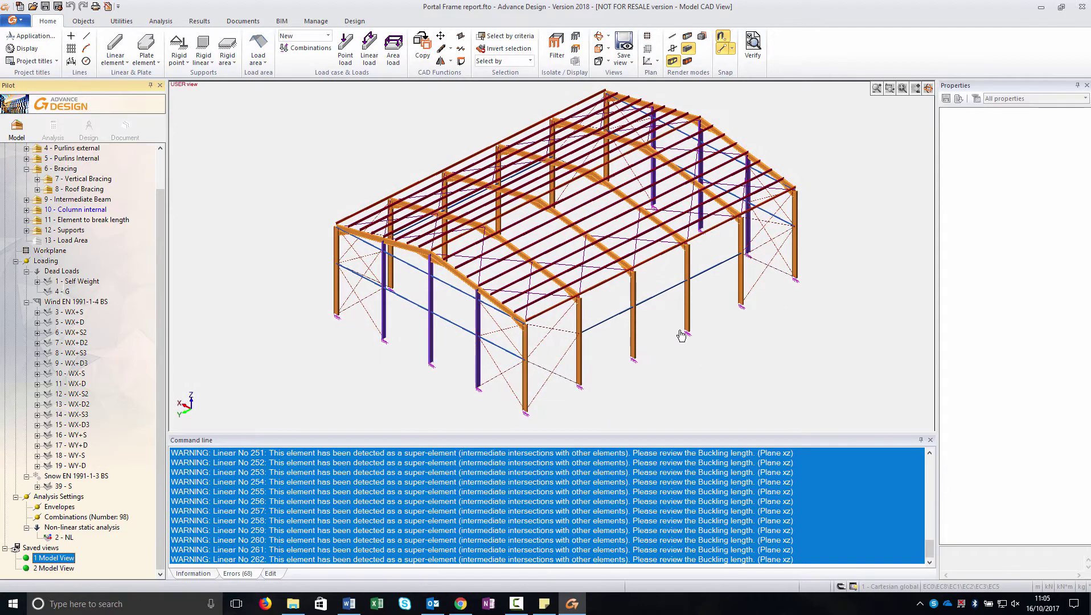
Open the current analysis model from Calculation sequence without recalculating
click(53, 128)
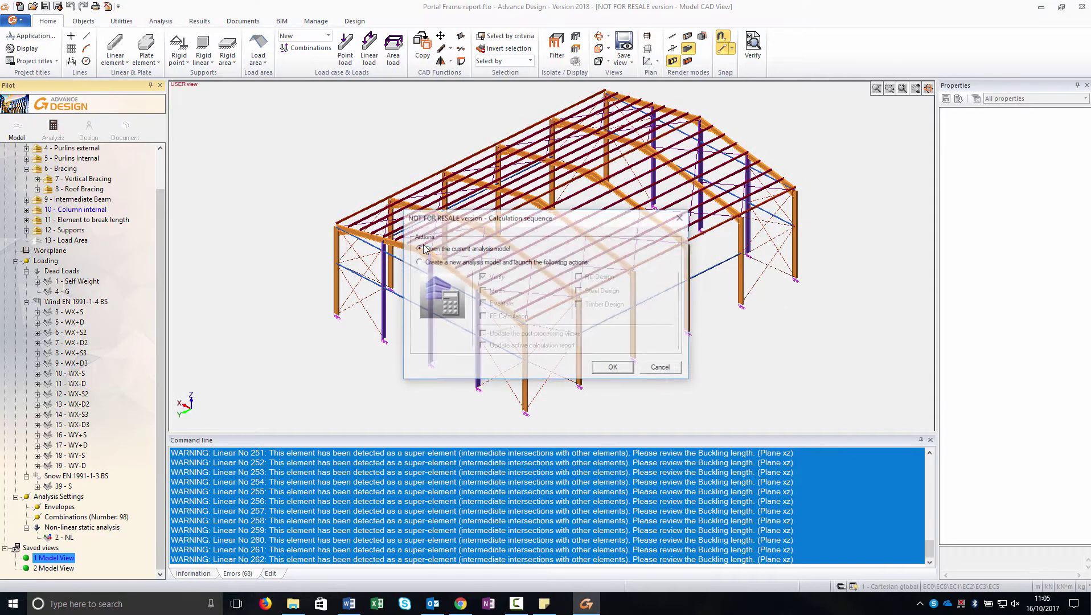
click(614, 368)
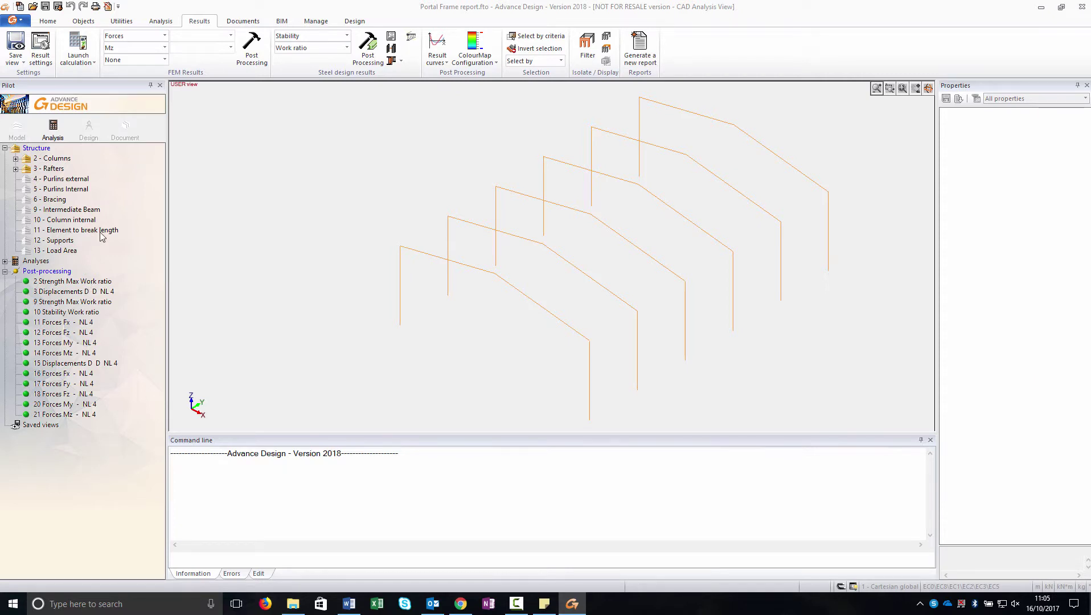
Review rafter and column displacements, column Fx and My, then draw My diagrams on the whole frame
click(69, 363)
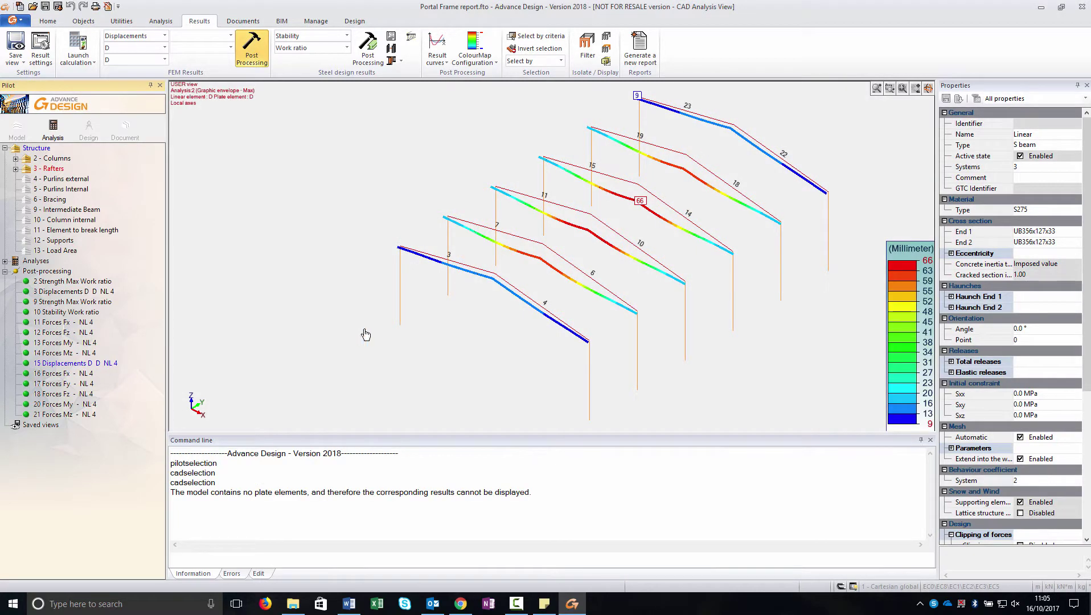
click(74, 292)
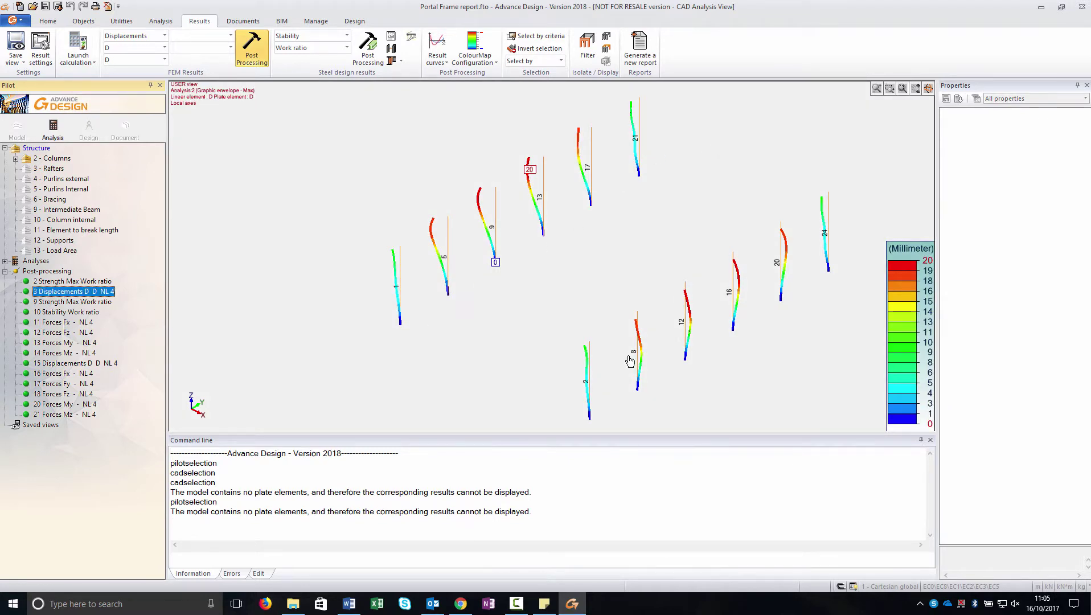
click(78, 375)
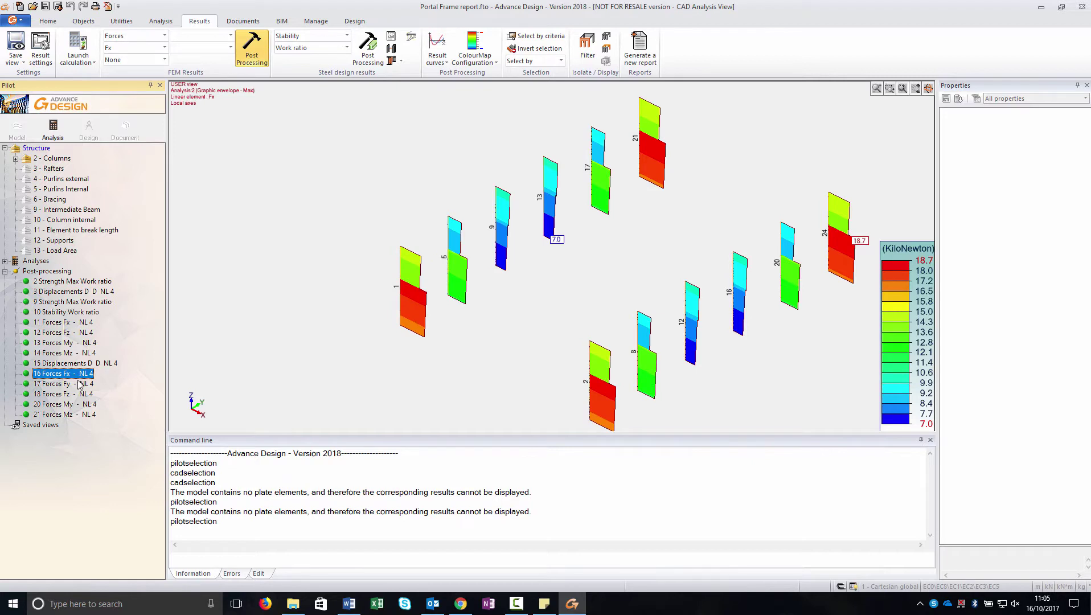
click(74, 404)
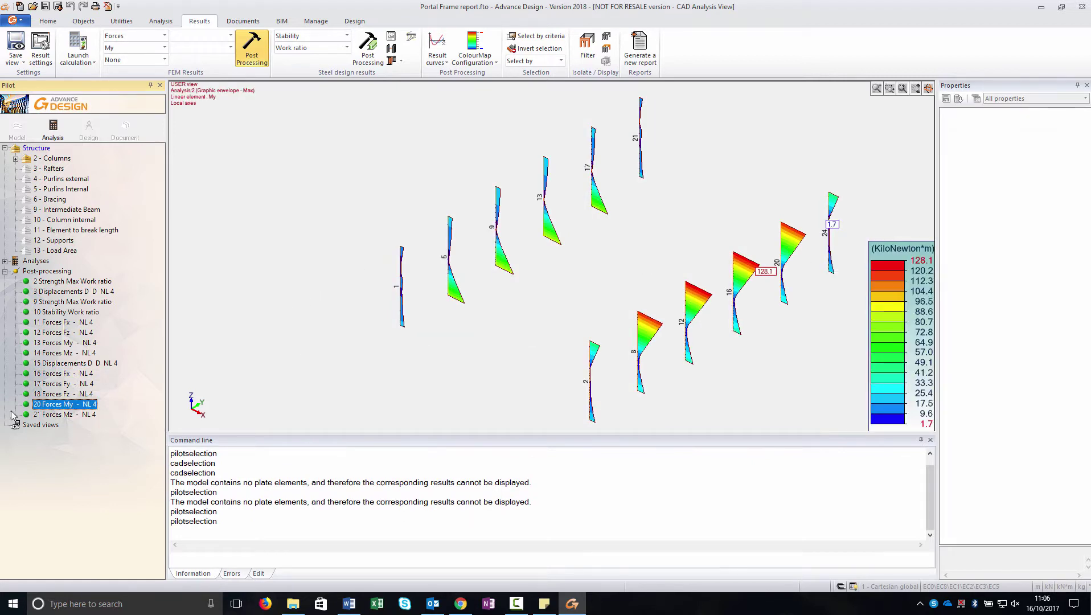
click(56, 345)
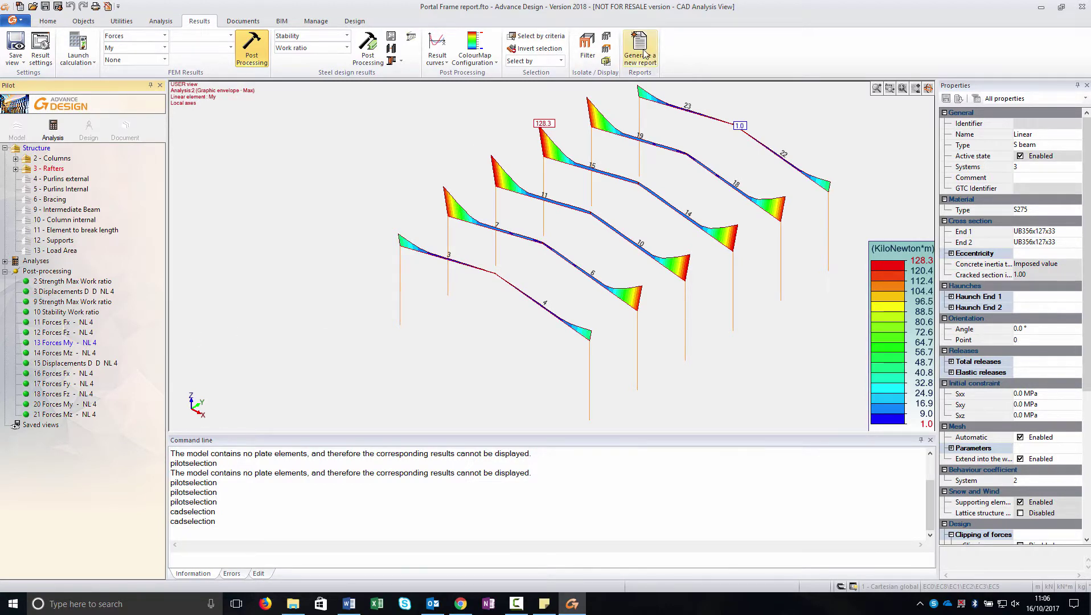
key(Escape)
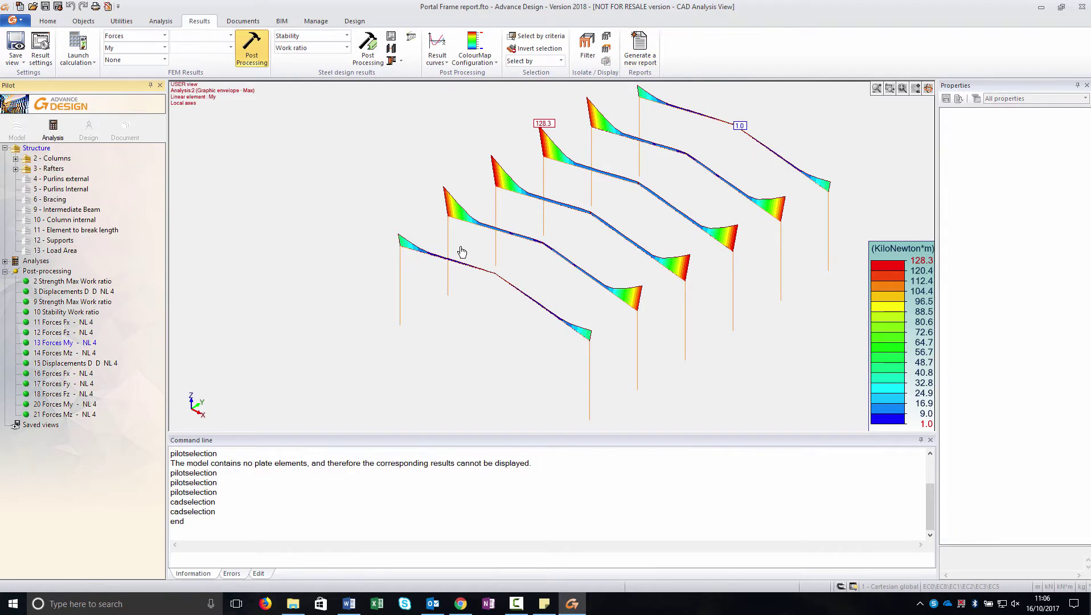
click(246, 50)
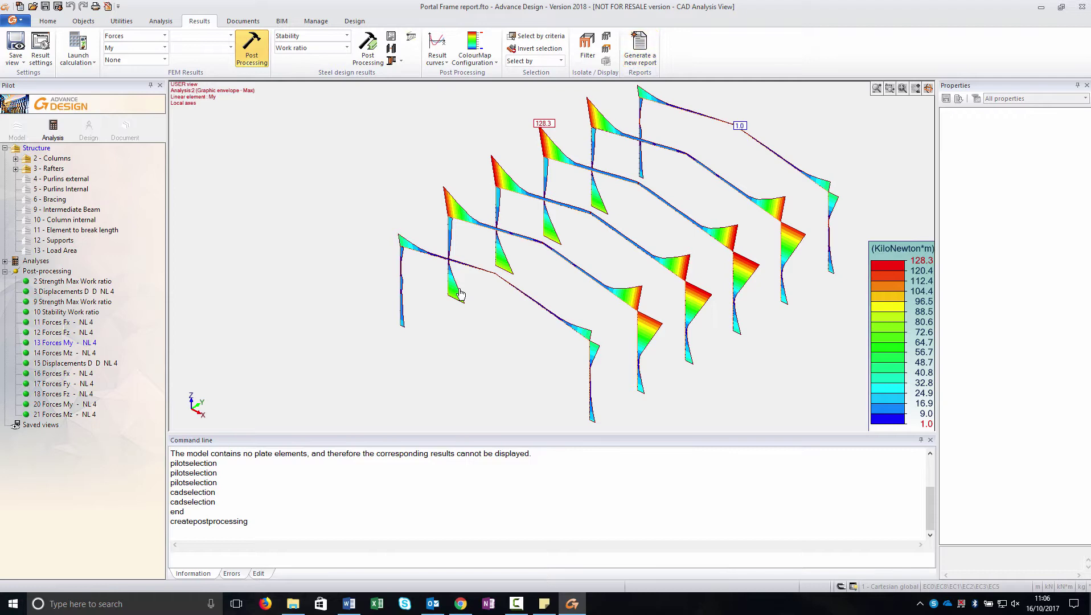
click(641, 57)
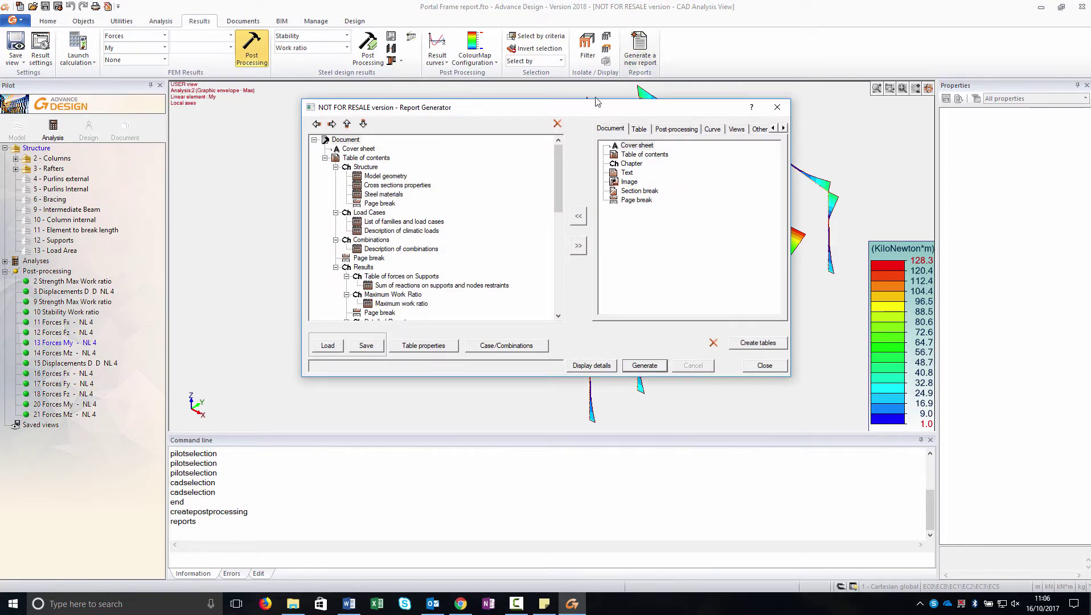
drag(583, 111, 607, 95)
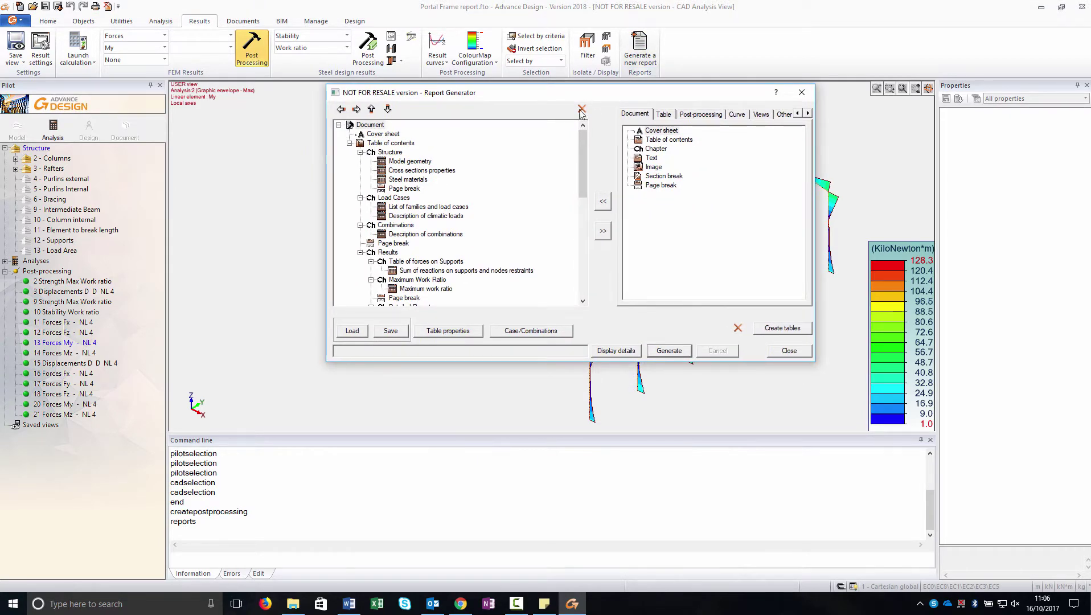
scroll(456, 216, down, 6)
scroll(466, 215, up, 5)
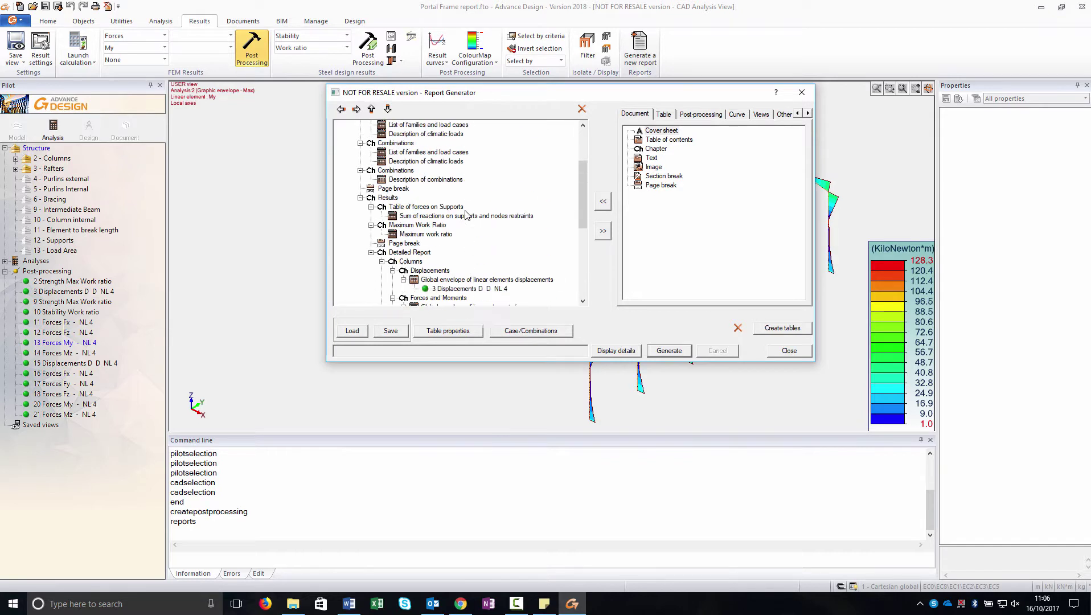
scroll(466, 215, down, 5)
scroll(466, 215, up, 6)
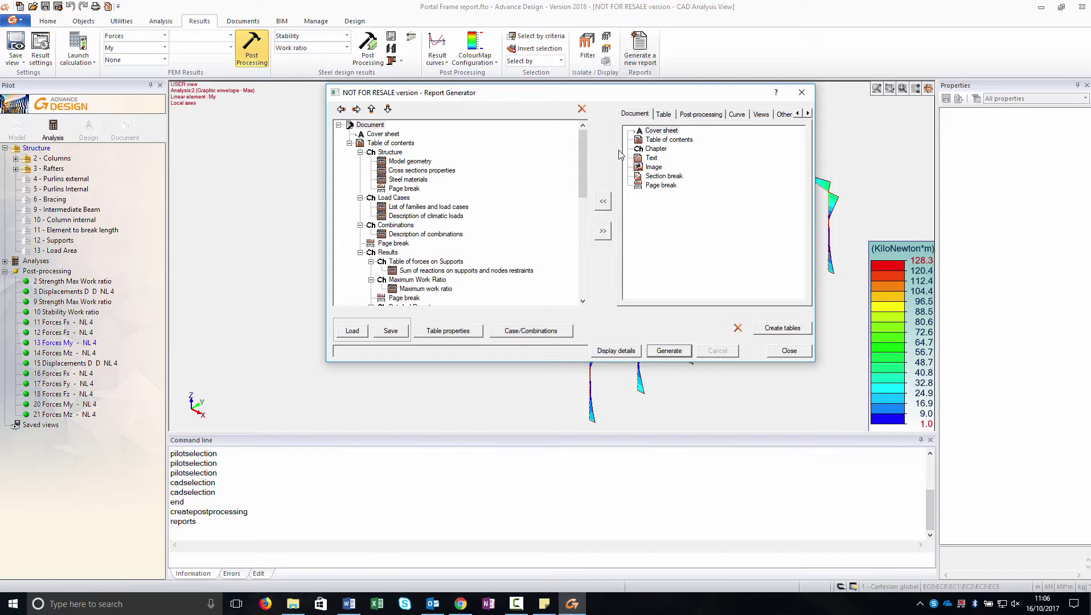
click(381, 136)
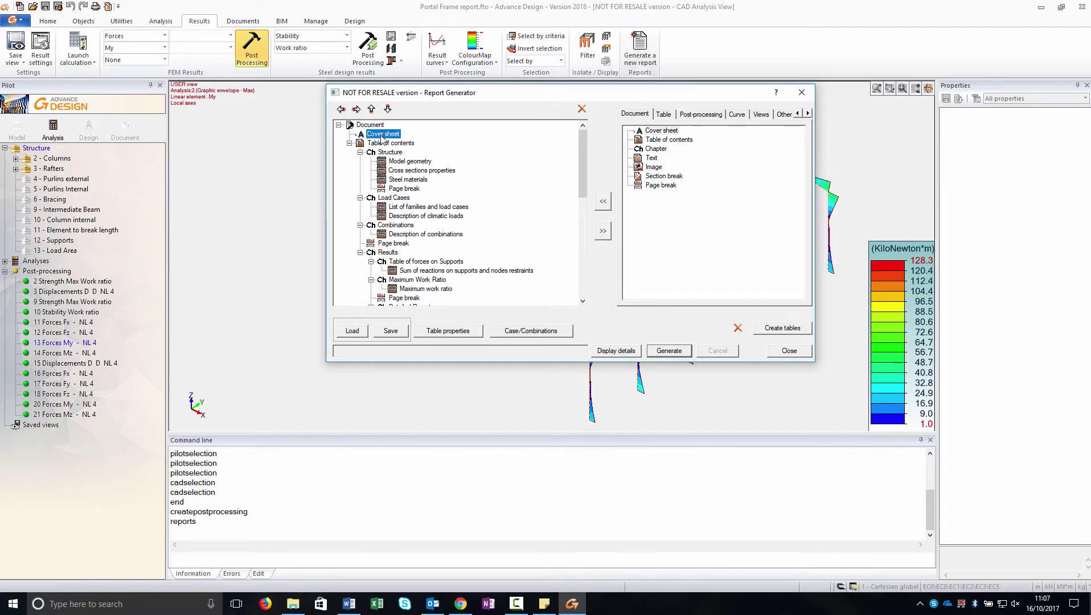
click(800, 94)
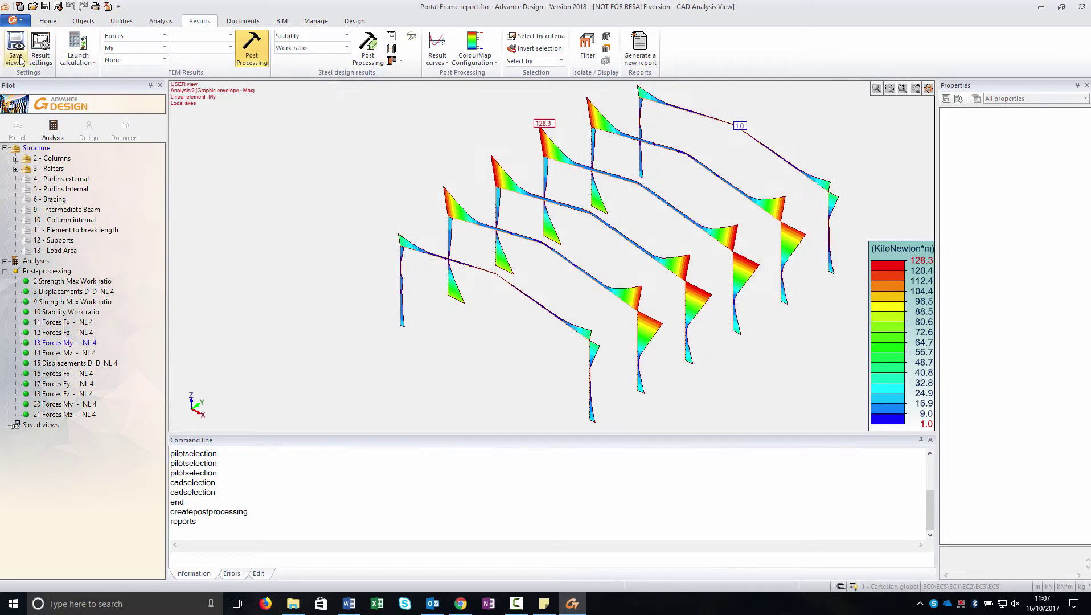
click(48, 21)
click(34, 61)
click(34, 73)
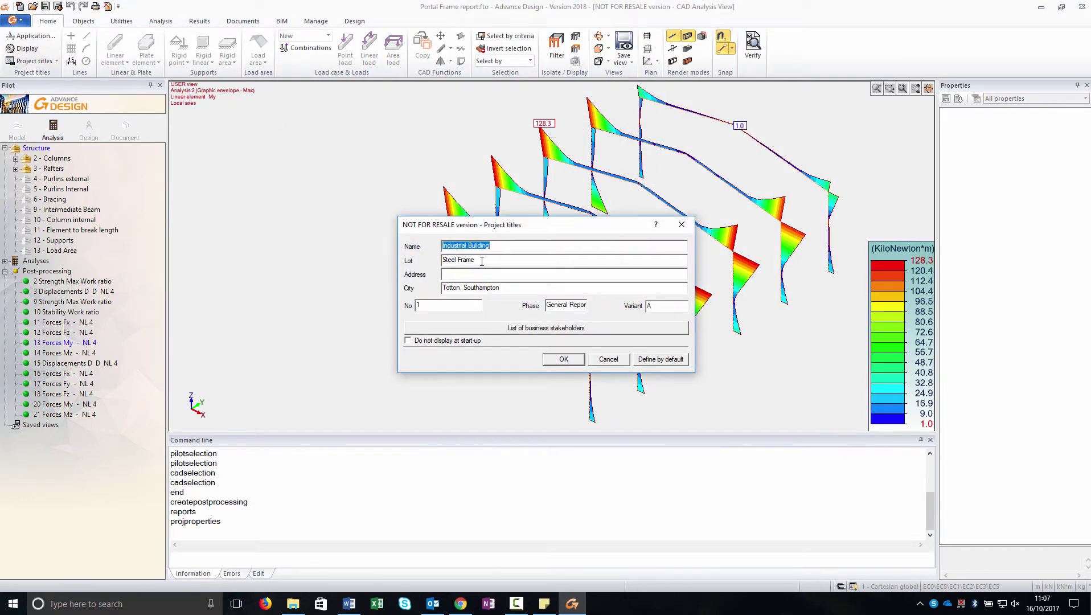
click(530, 328)
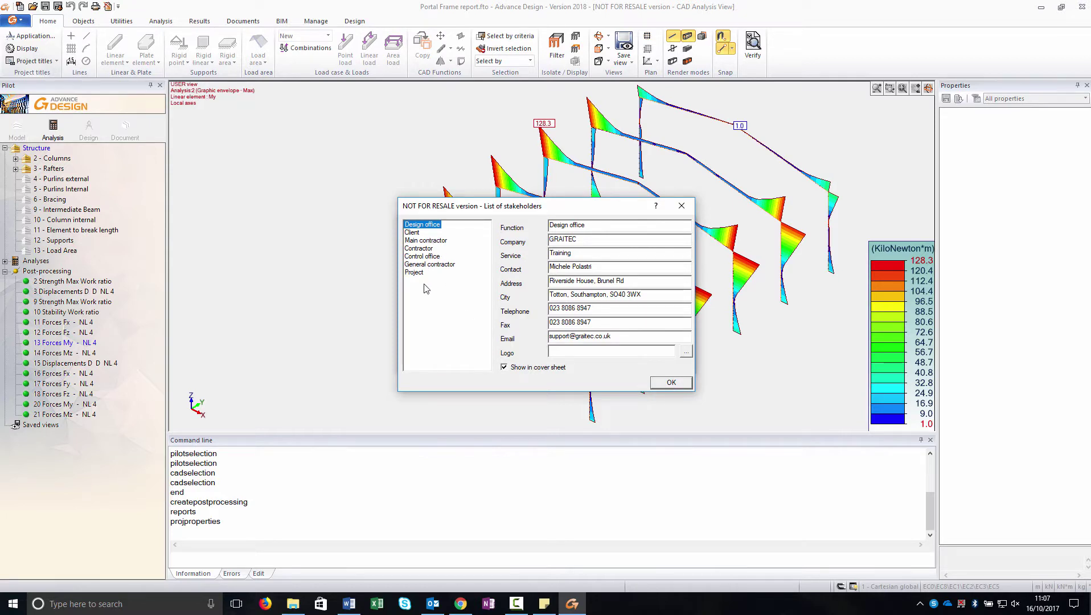
click(673, 384)
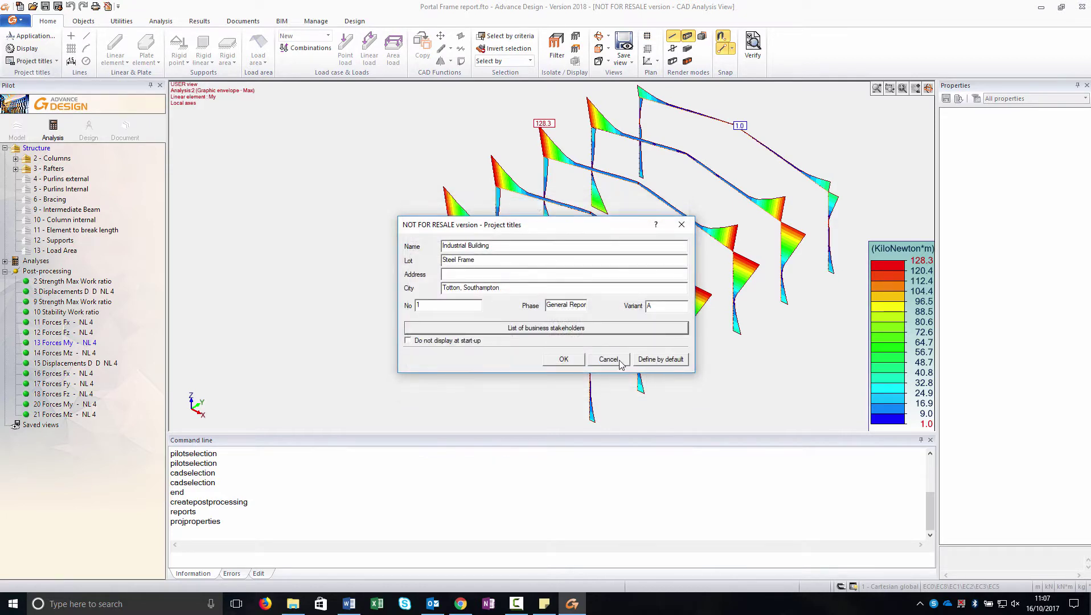
click(679, 228)
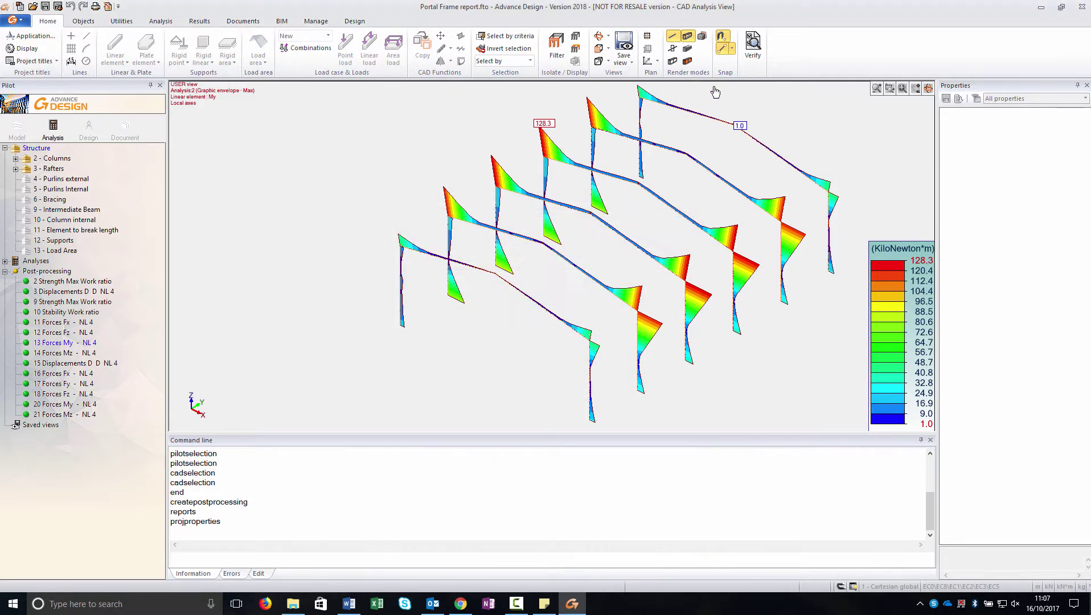
Reopen the Report Generator from the Documents tab and select the Structure chapter
click(241, 21)
click(261, 46)
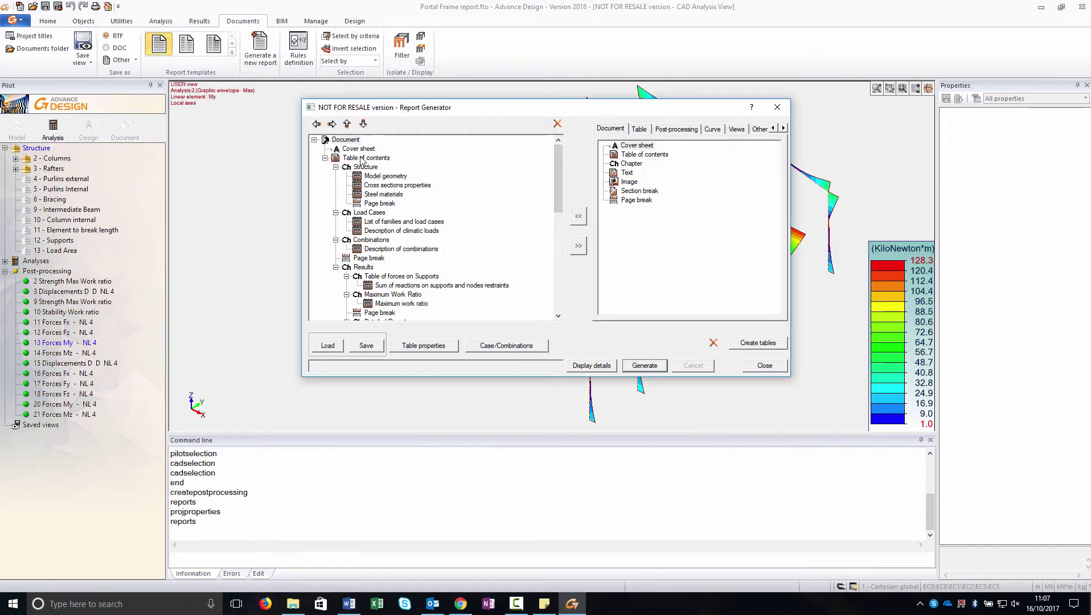
click(364, 168)
Show the available report tables with the Geometrical data group expanded
scroll(384, 249, down, 2)
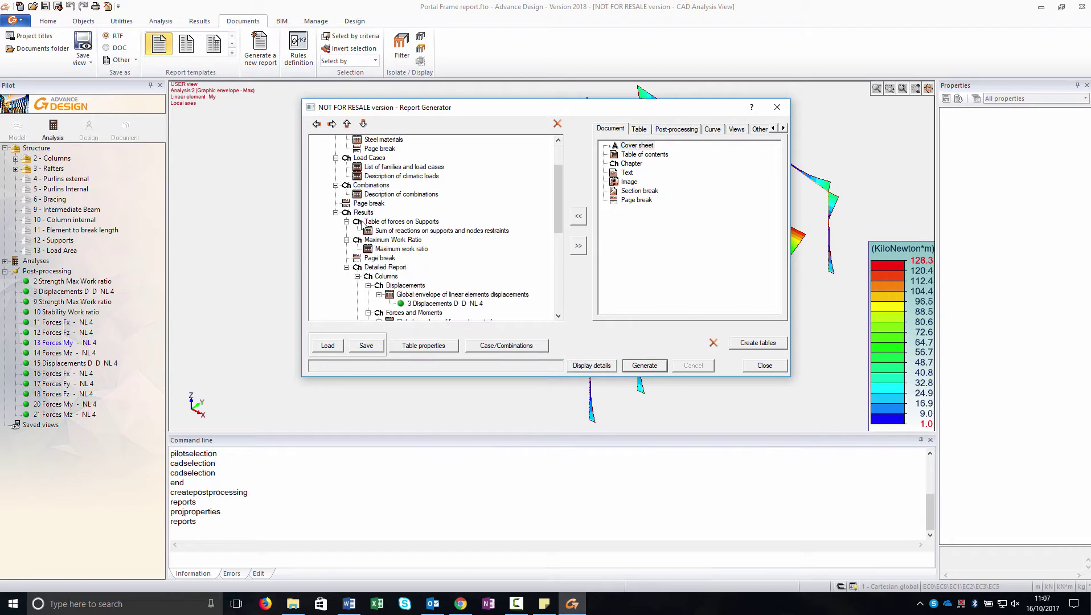
scroll(339, 213, up, 2)
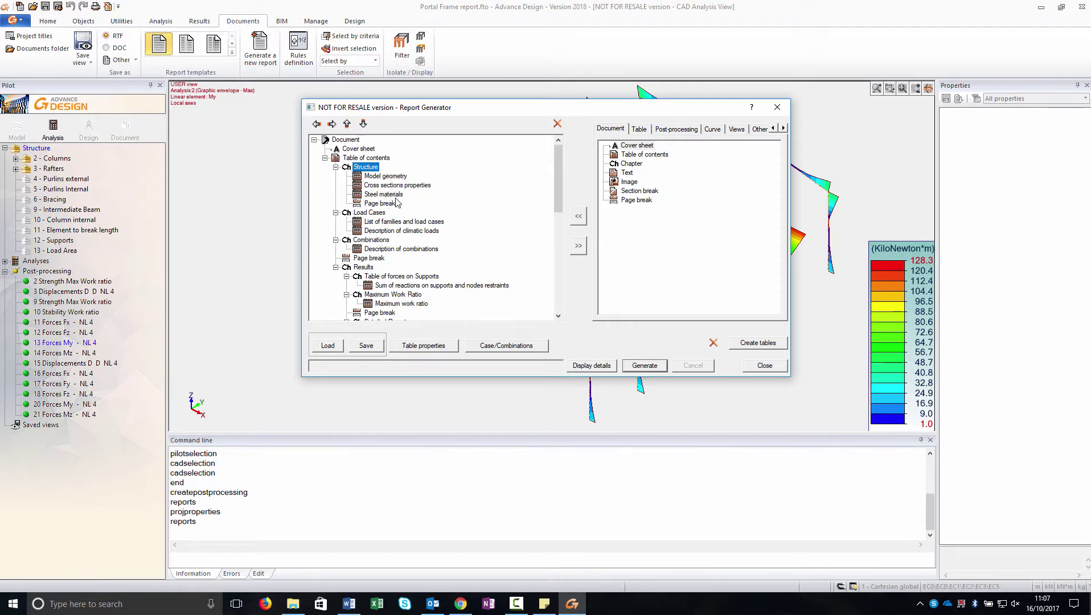
click(638, 130)
click(614, 154)
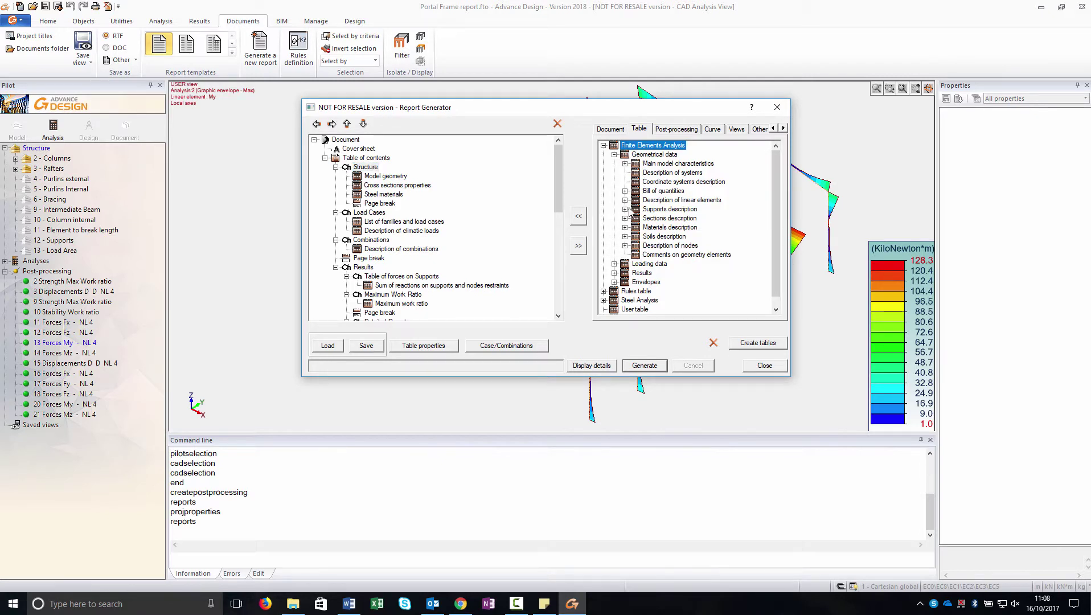
Add 'Description of rigid point supports' to Structure, positioned after Steel materials and above Page break
click(627, 209)
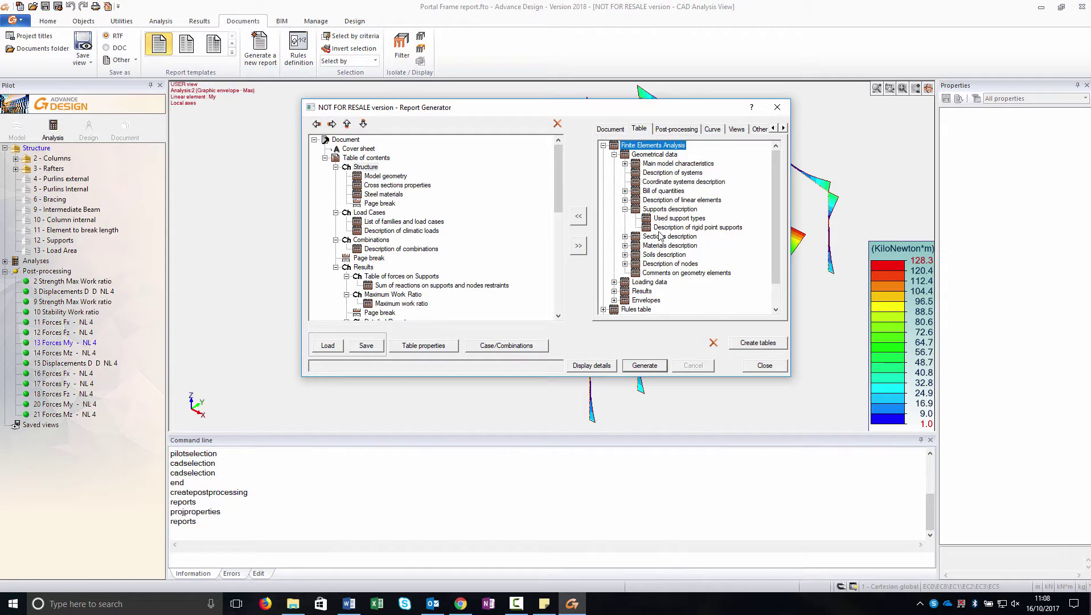
double_click(719, 228)
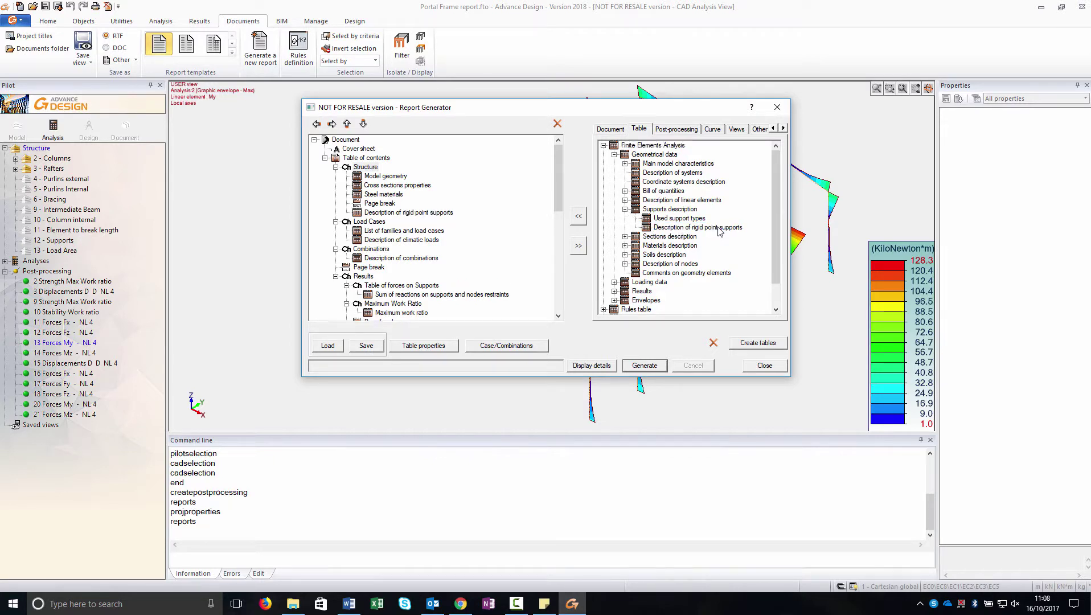
click(347, 124)
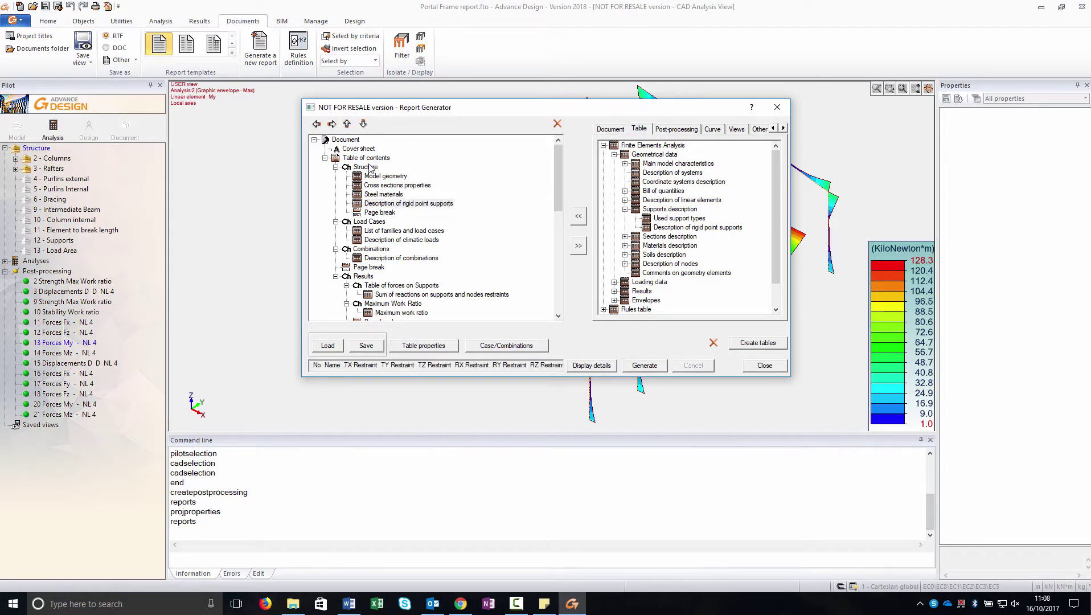
click(387, 204)
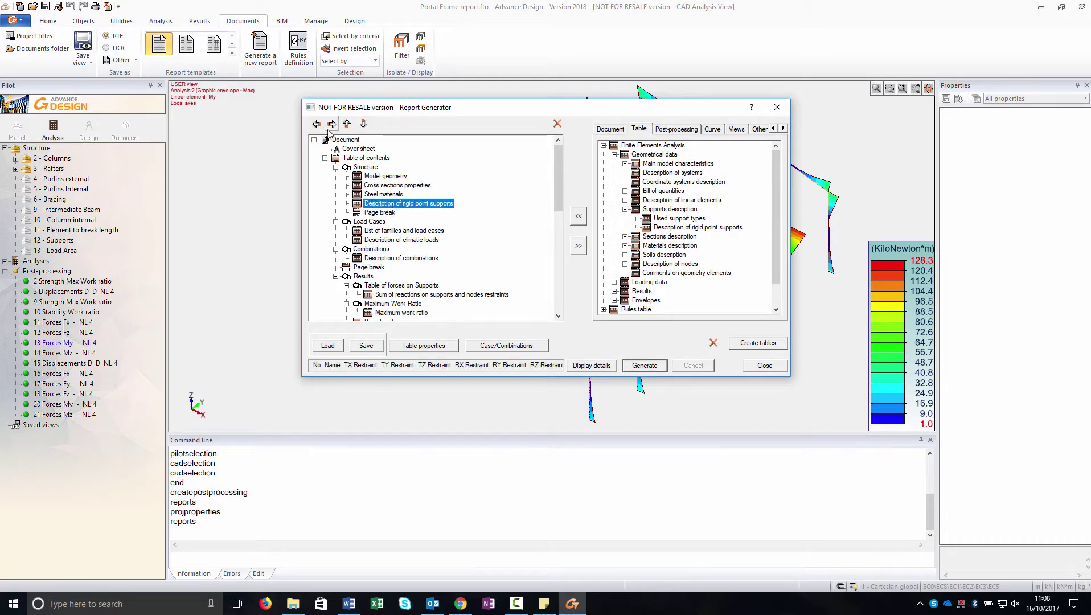
click(332, 123)
drag(373, 217, 372, 168)
click(397, 213)
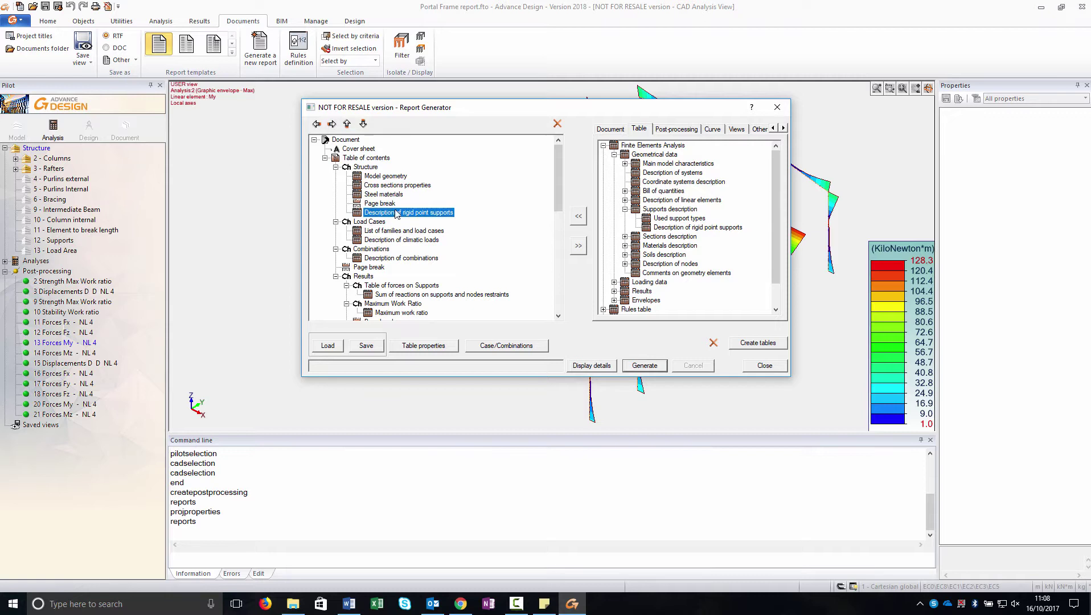
click(346, 123)
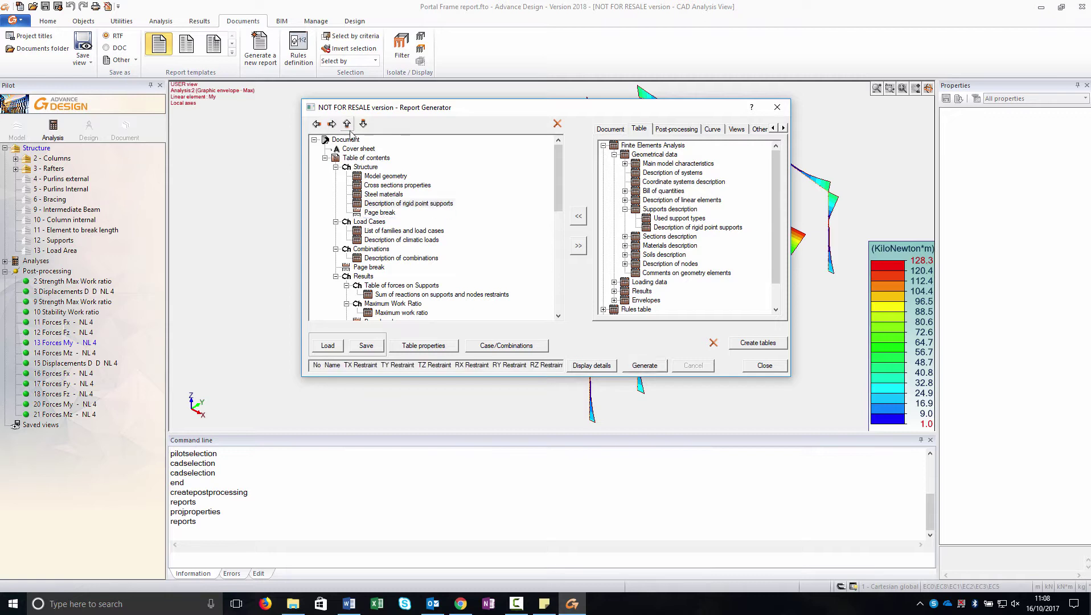
click(411, 206)
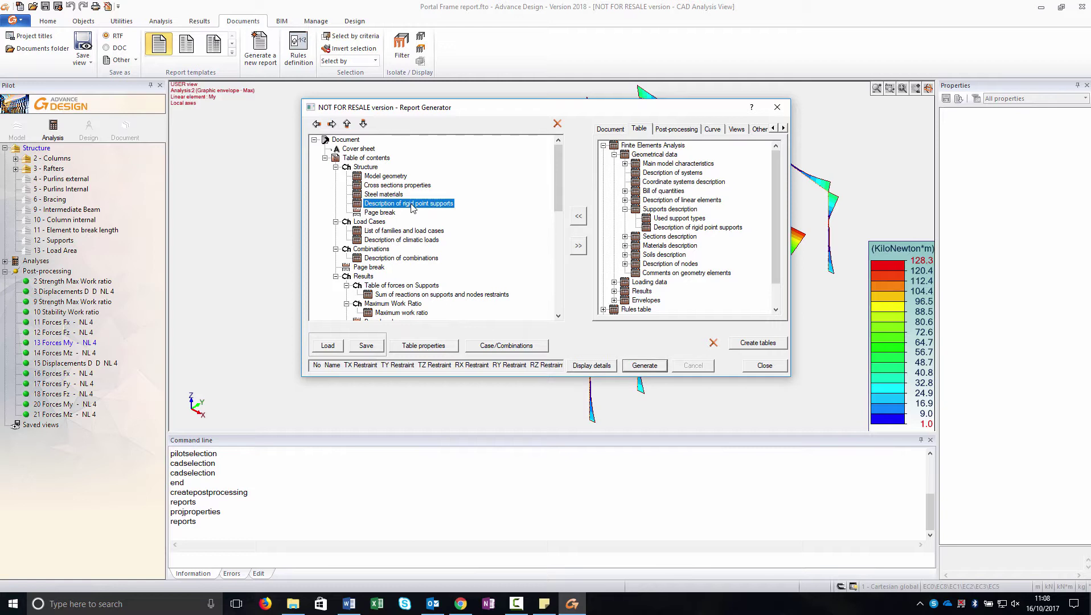
scroll(473, 239, down, 1)
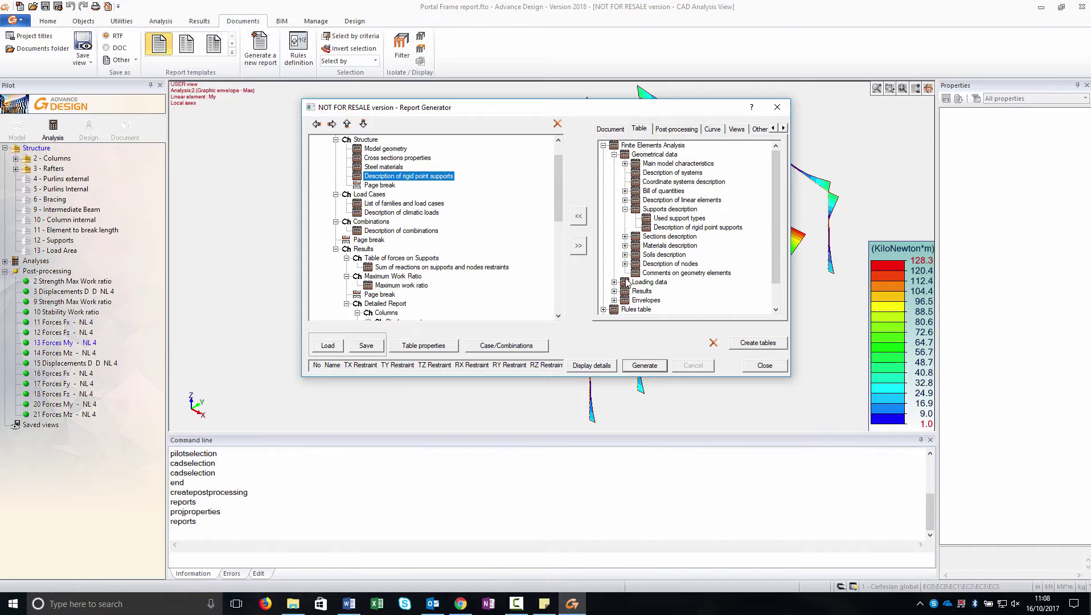
scroll(472, 222, down, 1)
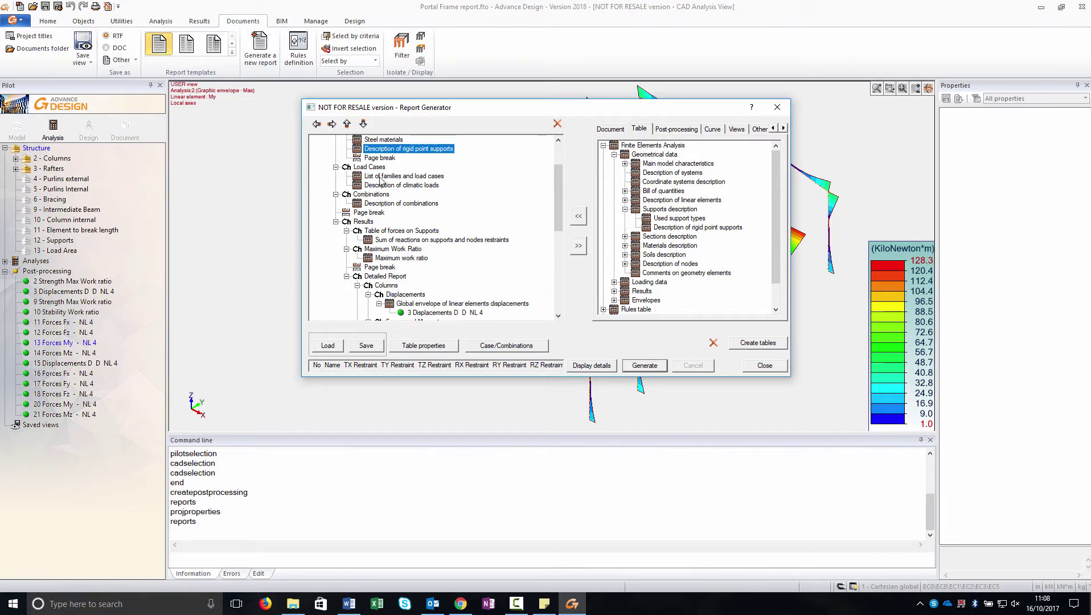
click(401, 178)
click(404, 186)
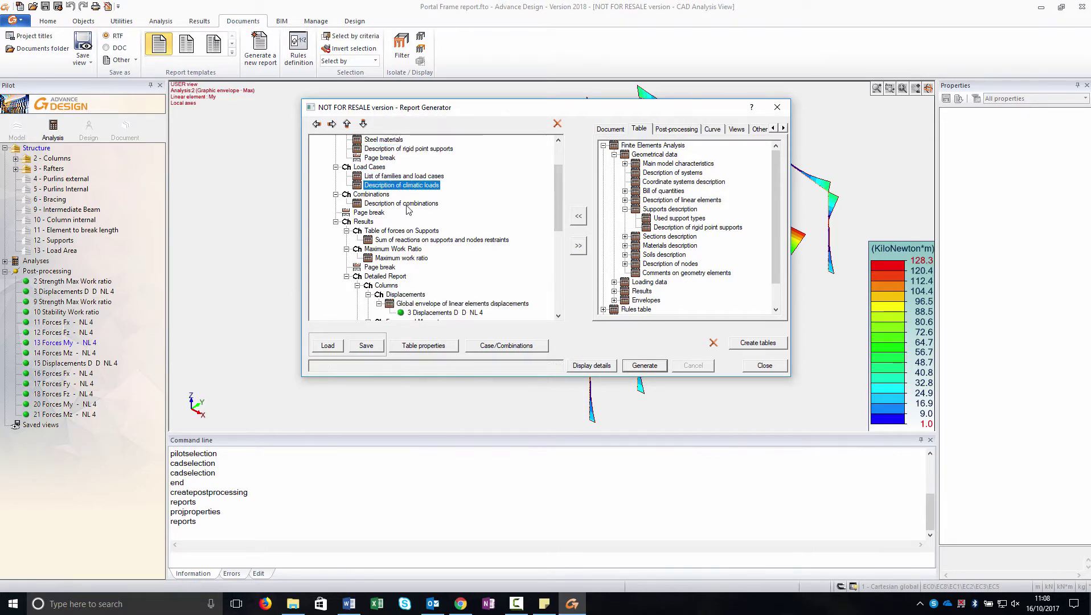
scroll(406, 193, down, 1)
right_click(397, 162)
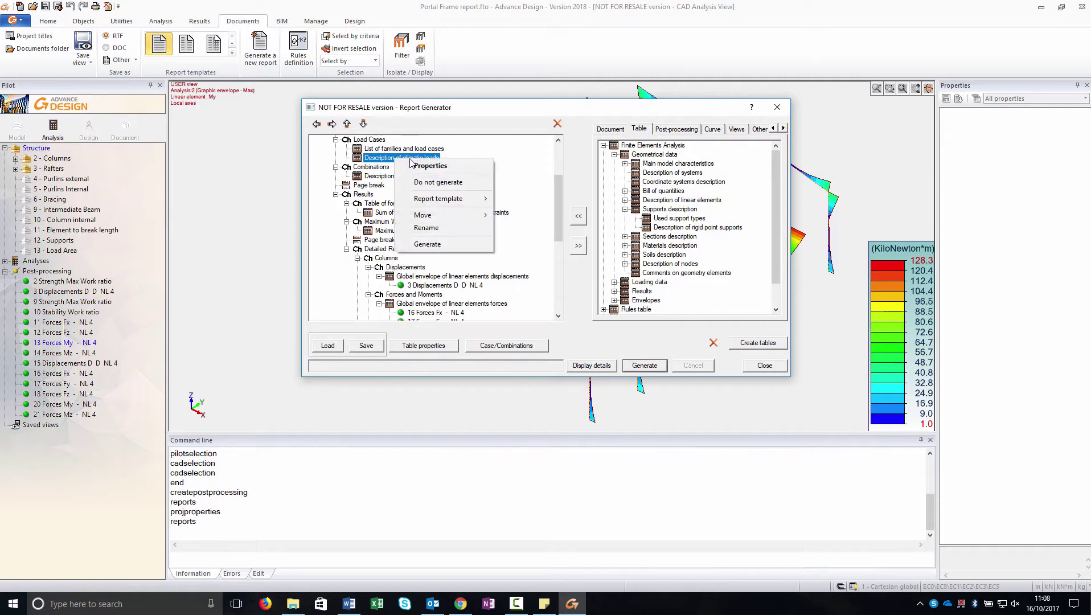
click(523, 158)
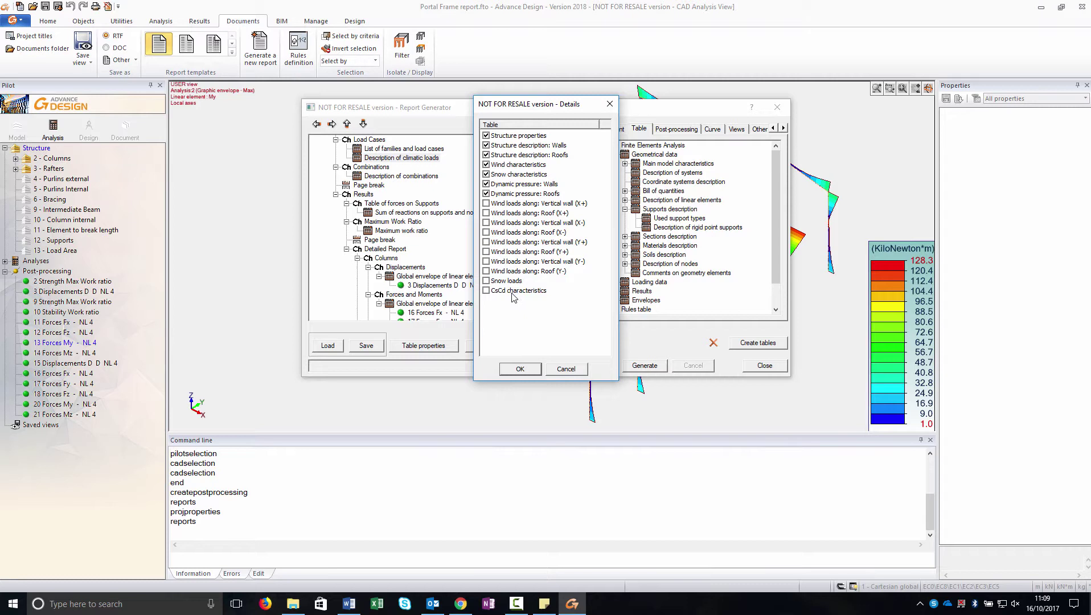
click(524, 368)
click(380, 176)
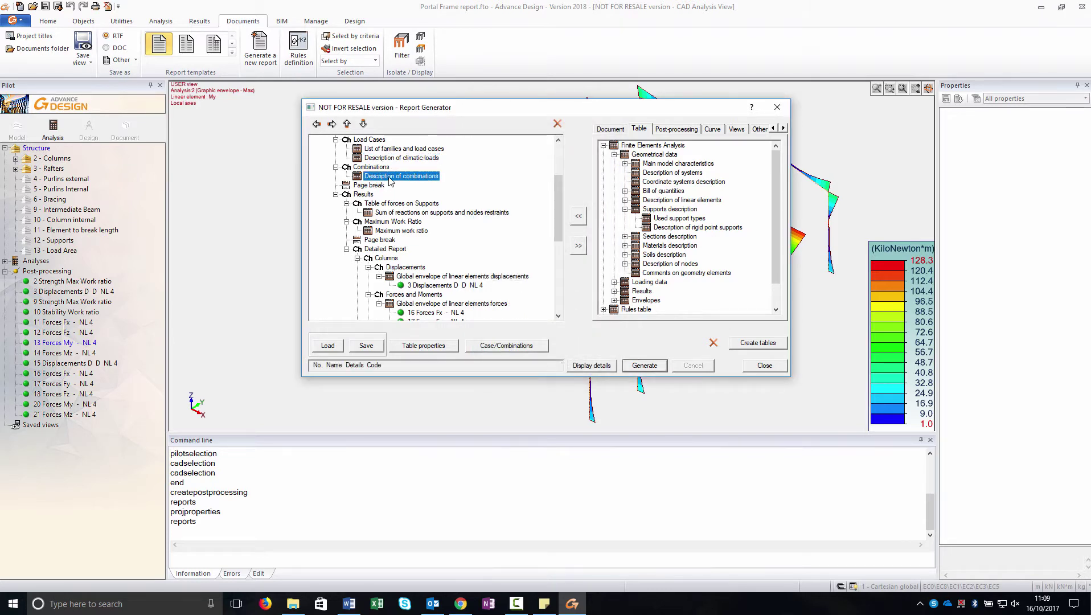
scroll(391, 182, down, 1)
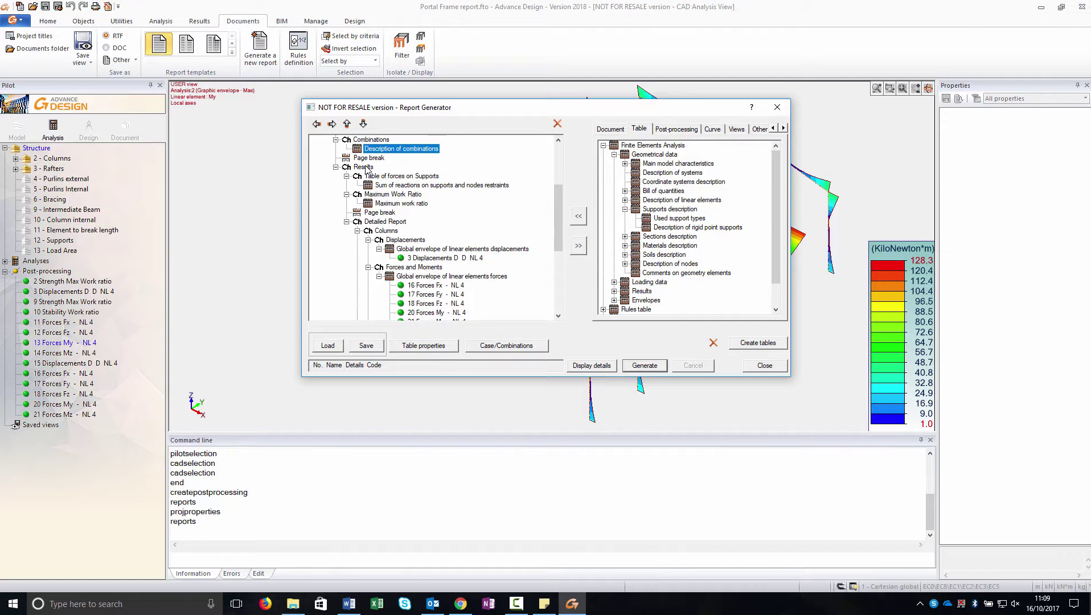
click(365, 168)
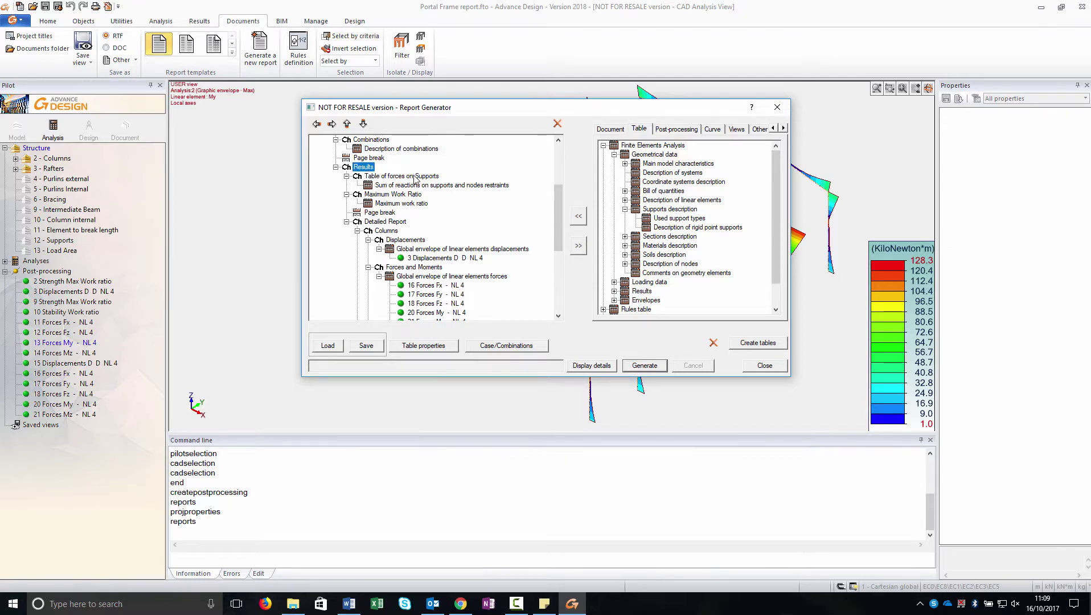
scroll(416, 180, down, 1)
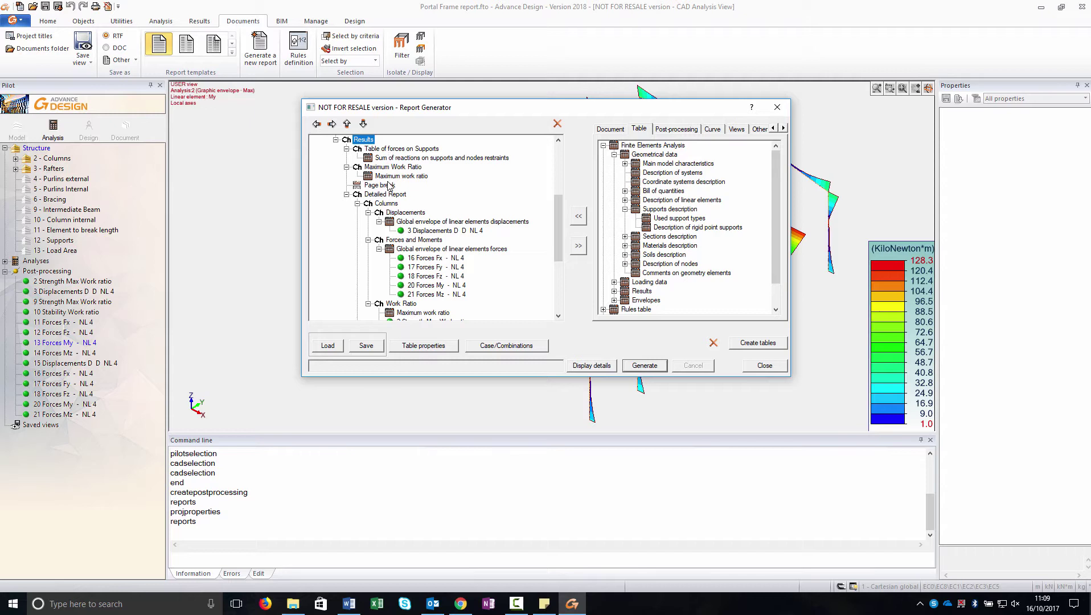
click(390, 149)
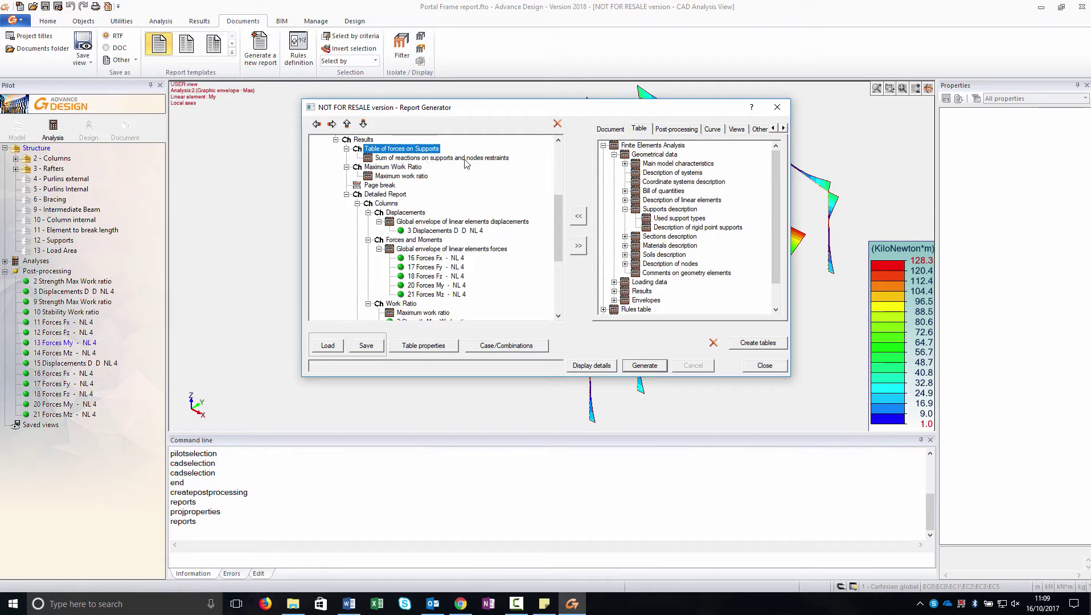
click(373, 168)
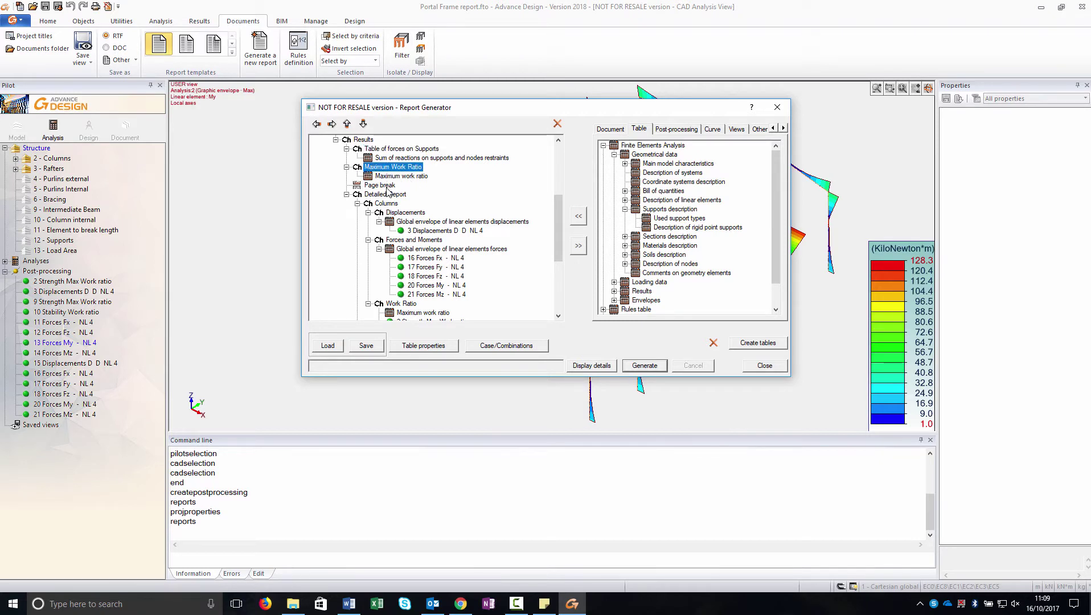
click(346, 195)
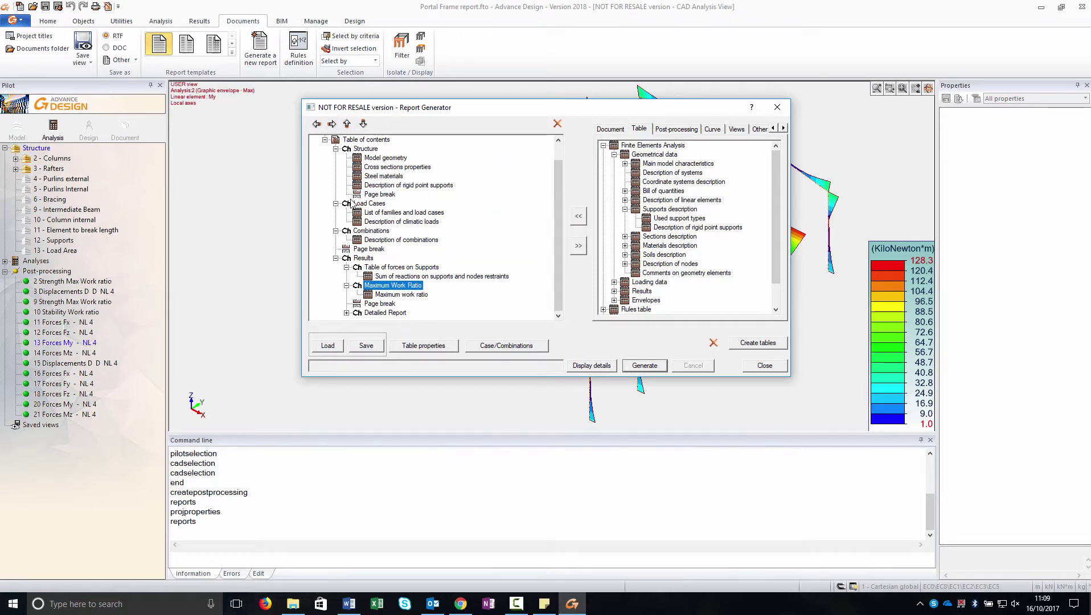
click(346, 313)
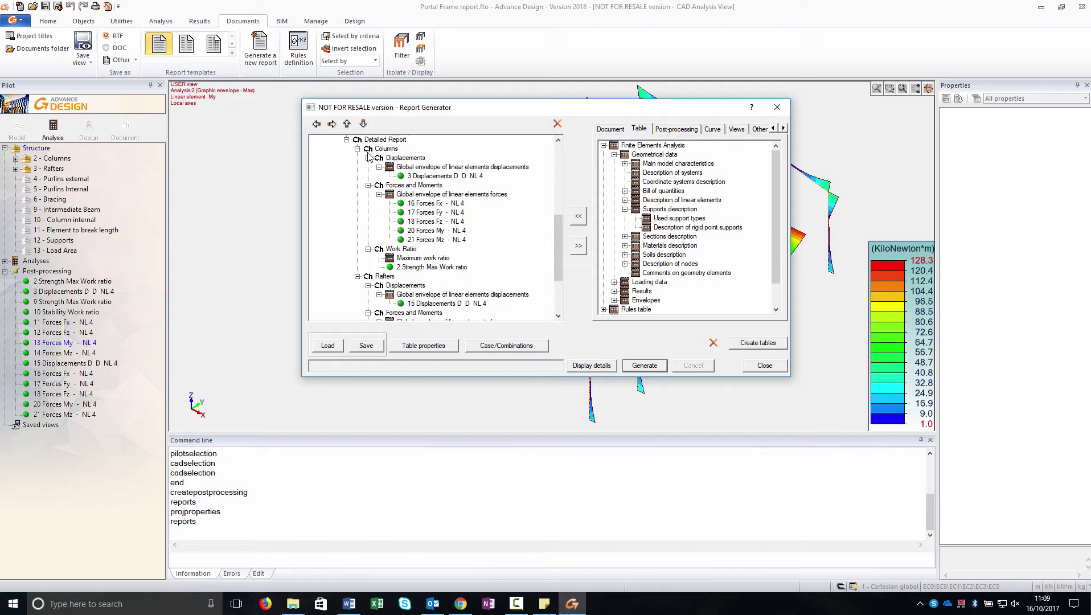
Select the Columns chapter and expand the Envelopes > global envelopes by elements tables
click(389, 149)
scroll(439, 184, down, 3)
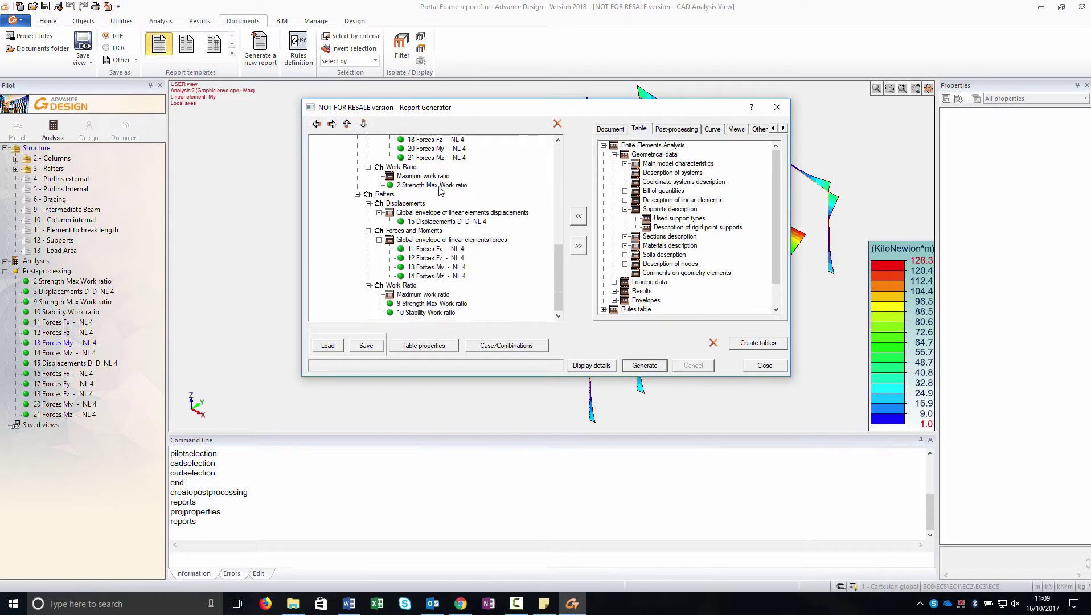
scroll(413, 225, up, 4)
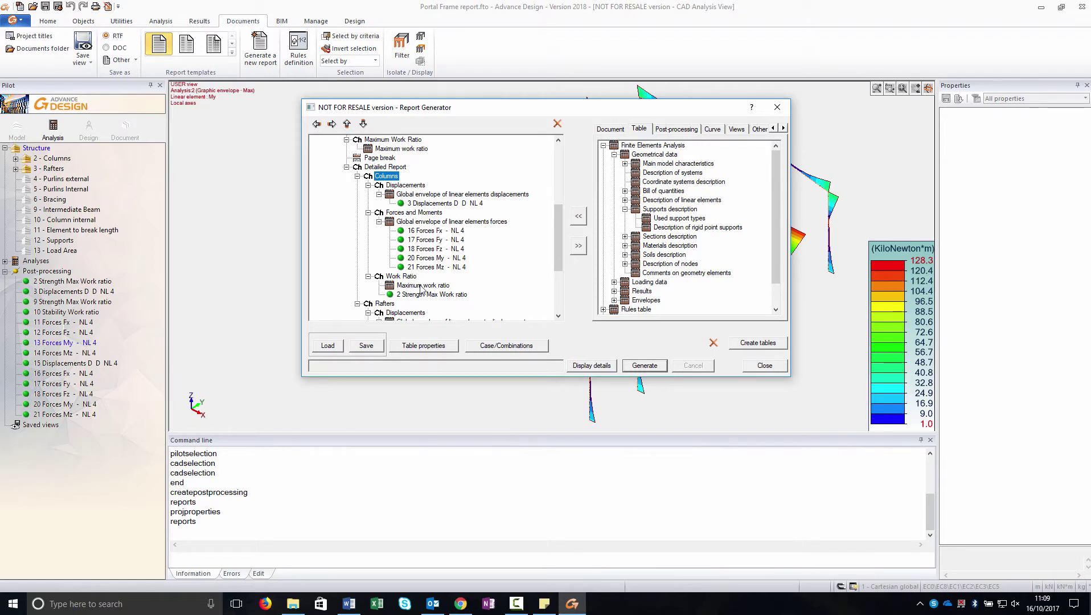
click(440, 196)
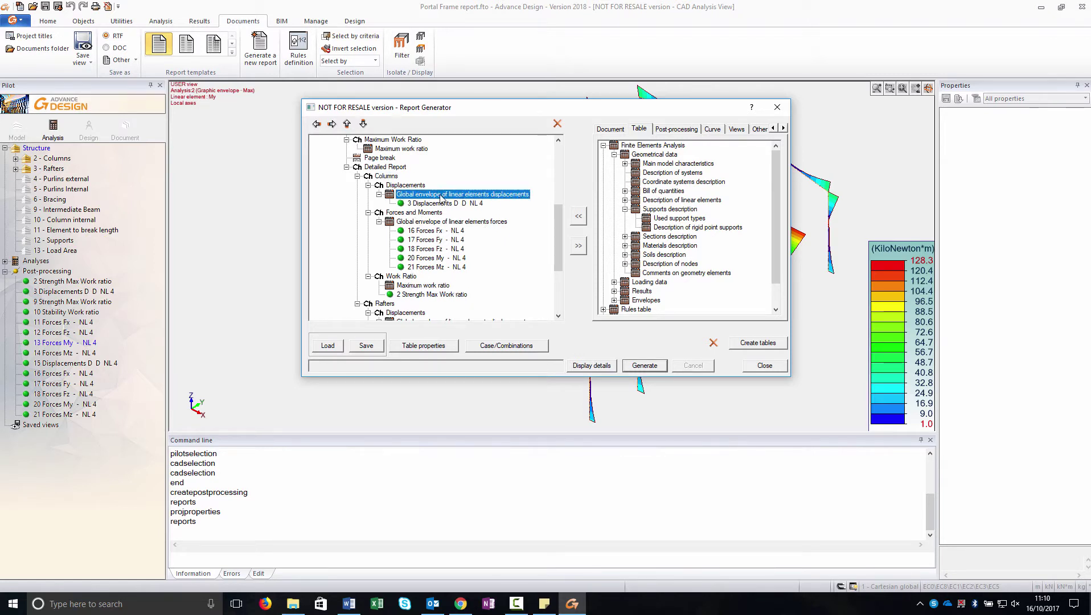
click(382, 177)
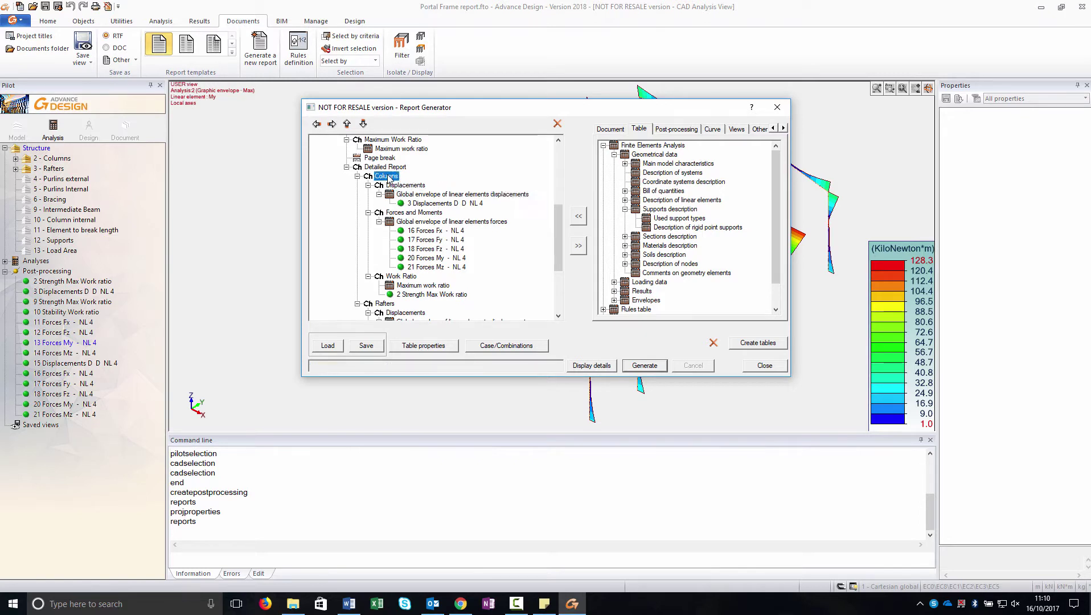
click(614, 300)
scroll(667, 258, down, 1)
click(625, 265)
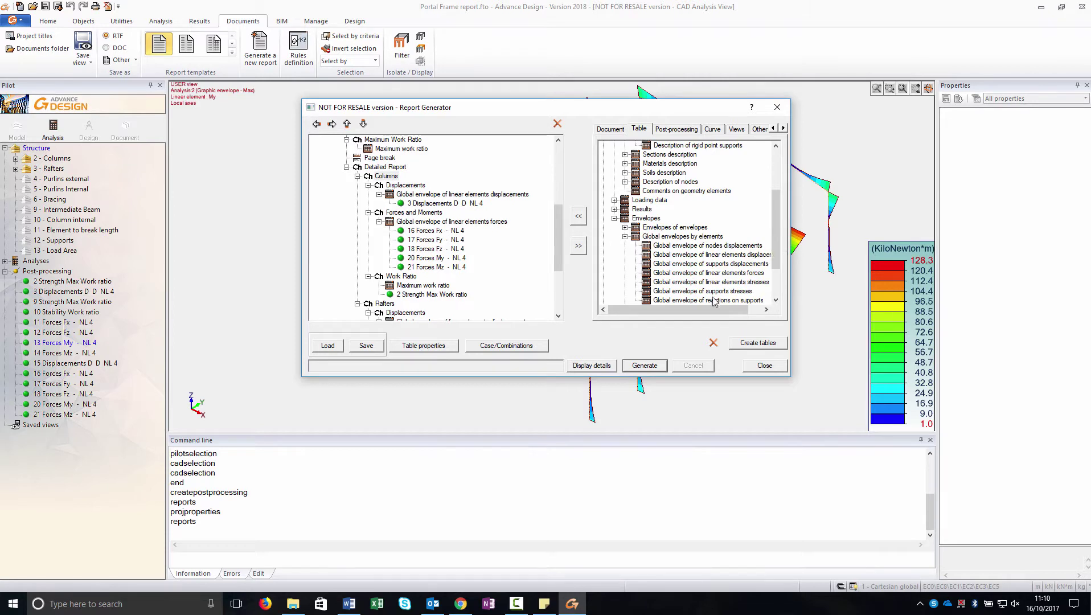
Check the column displacement envelope properties: endpoints and middle, NL case, Columns system; close unchanged
right_click(411, 195)
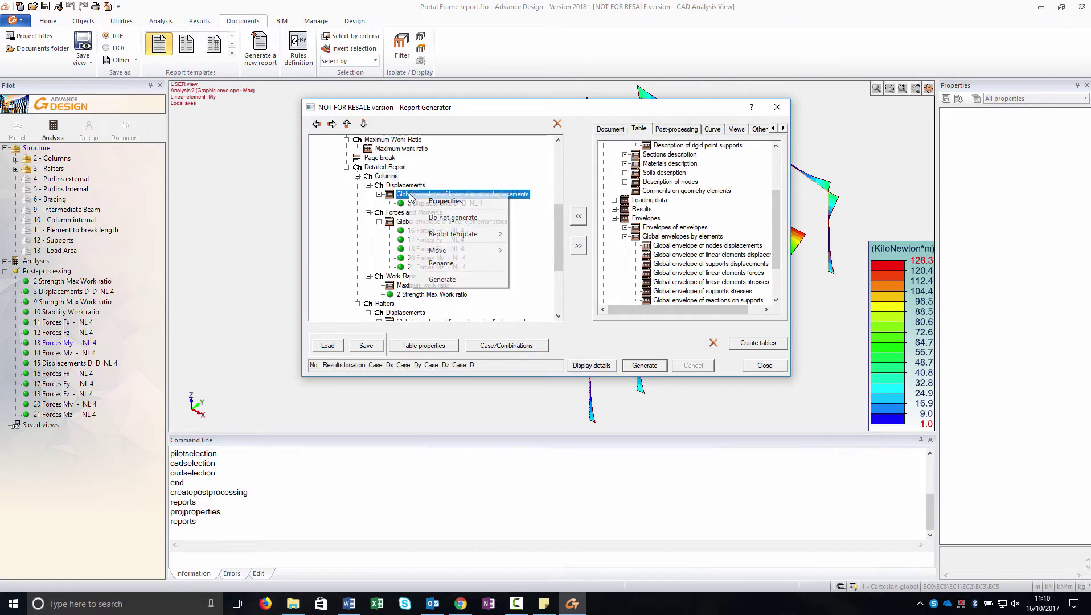
click(444, 201)
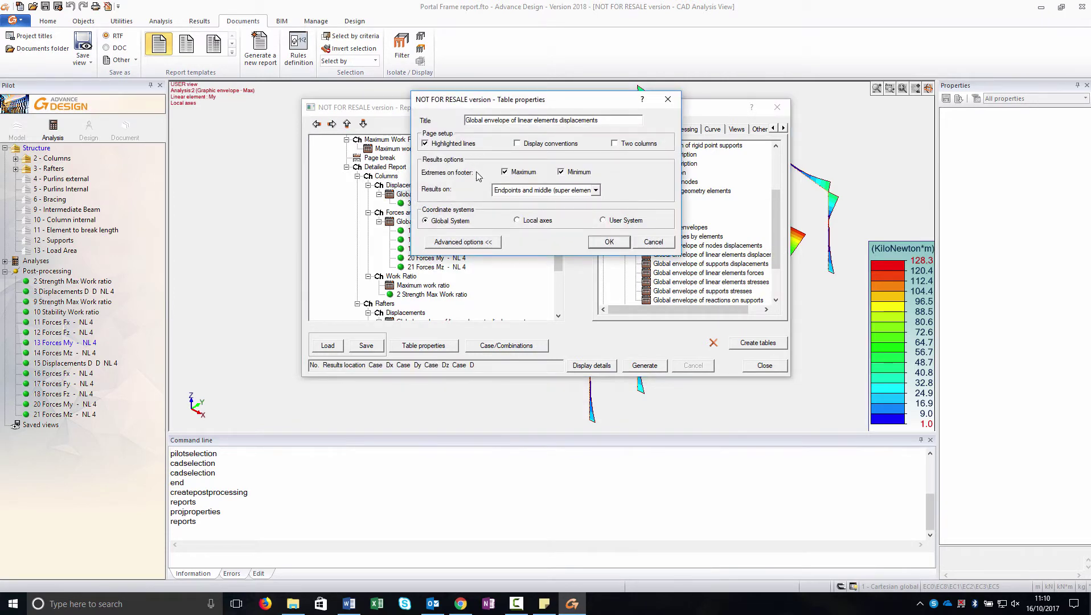
click(596, 190)
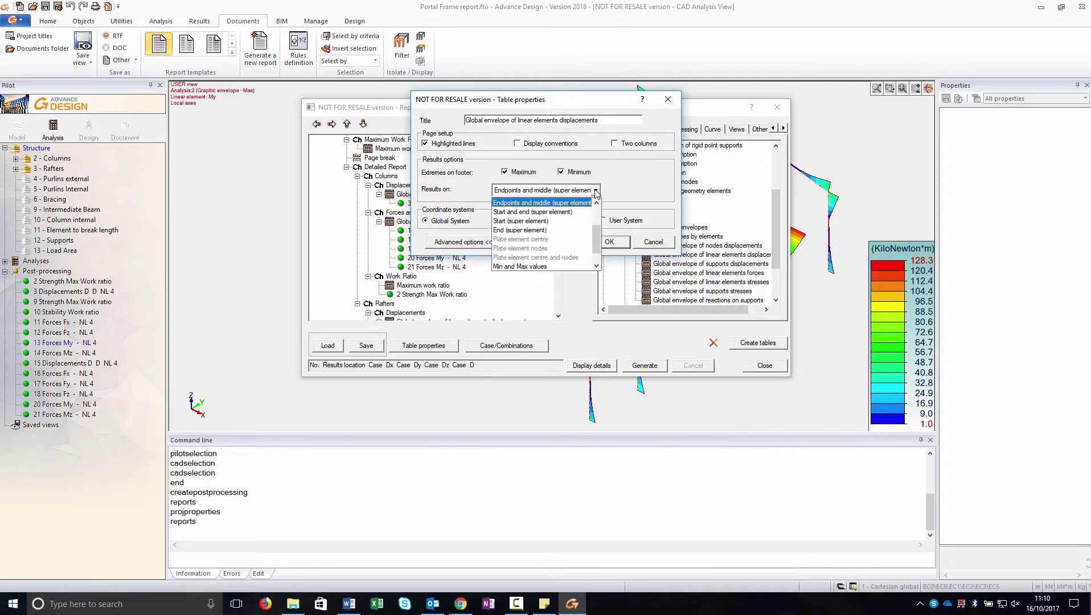
click(596, 192)
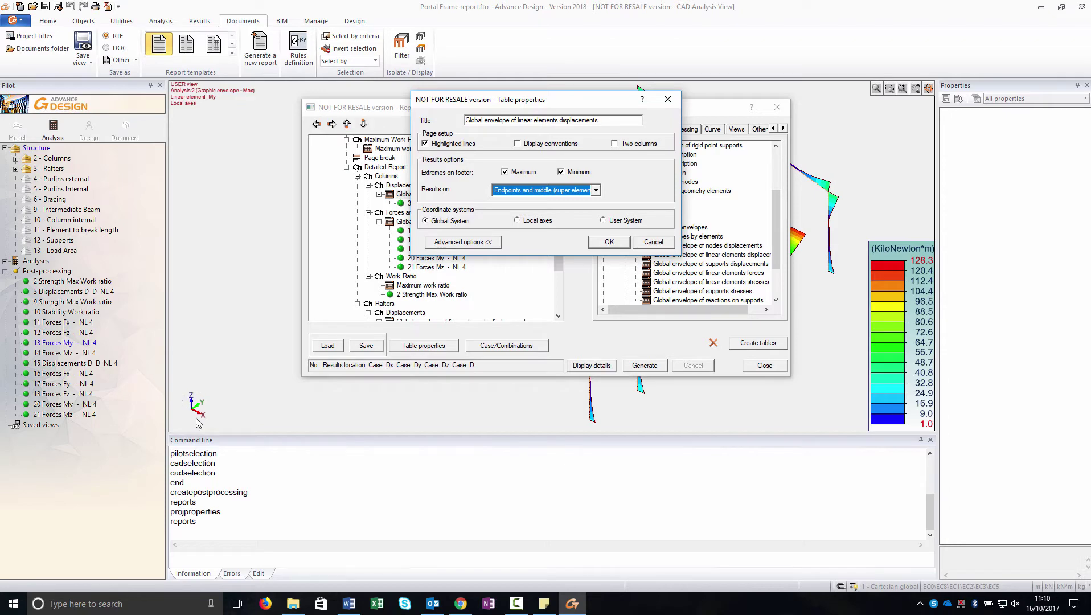
click(476, 243)
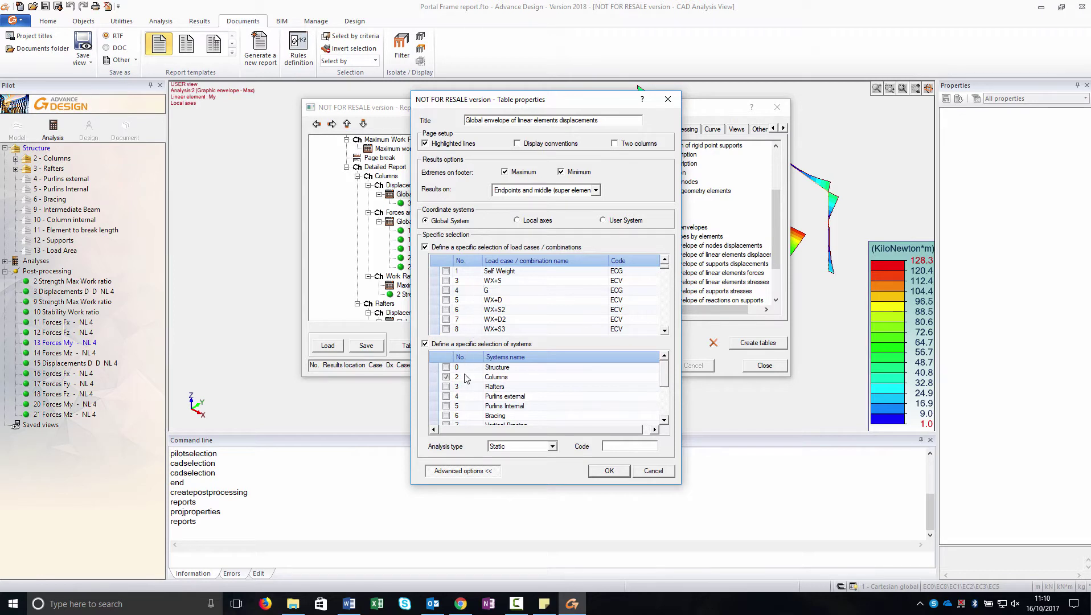
scroll(538, 319, down, 5)
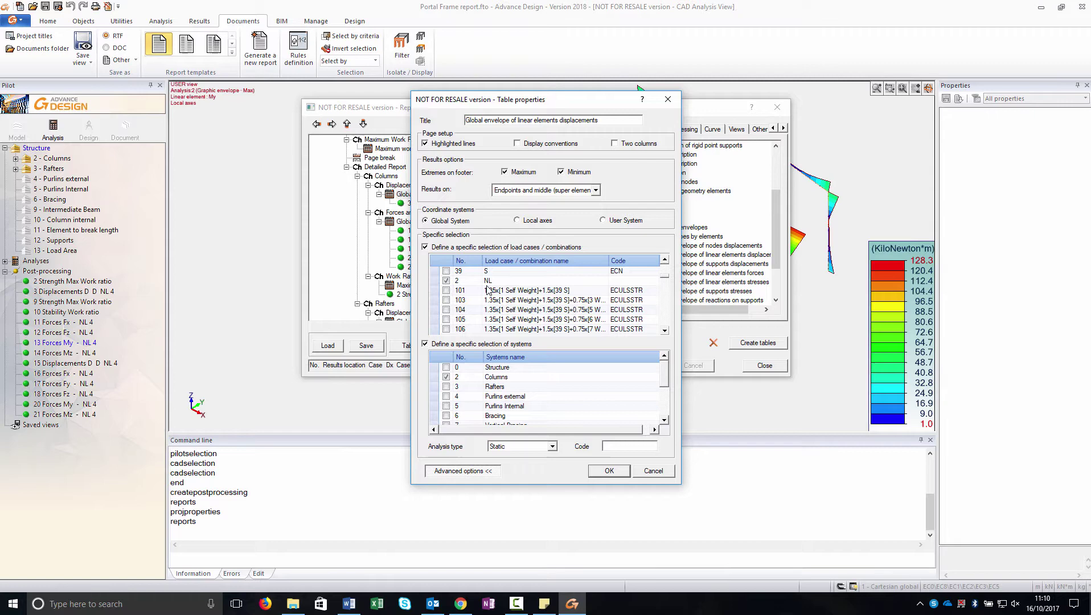
click(668, 99)
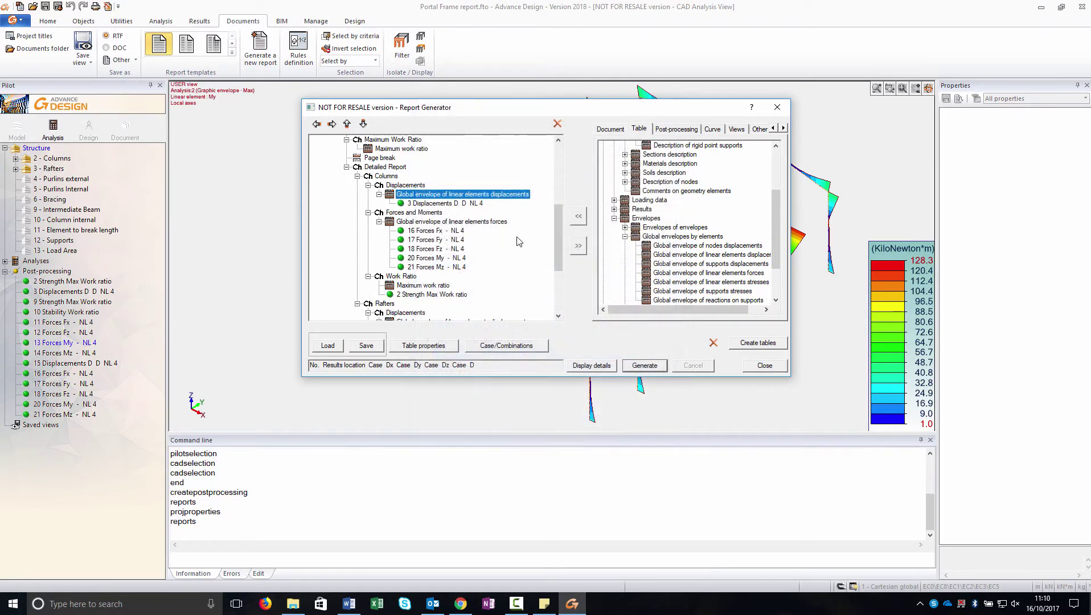
click(418, 213)
right_click(418, 213)
click(445, 221)
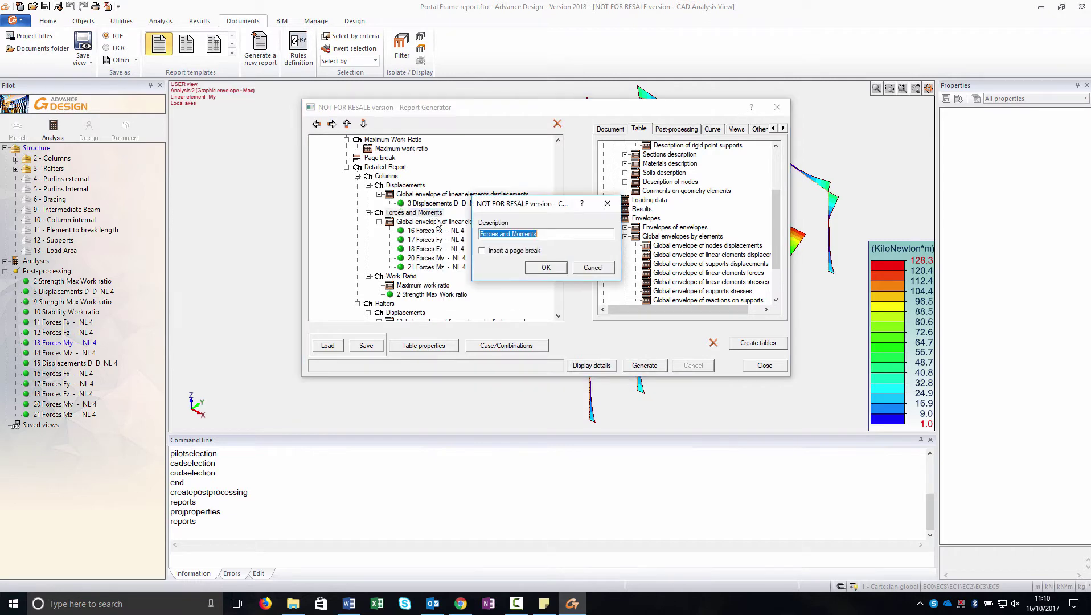
click(601, 205)
right_click(411, 220)
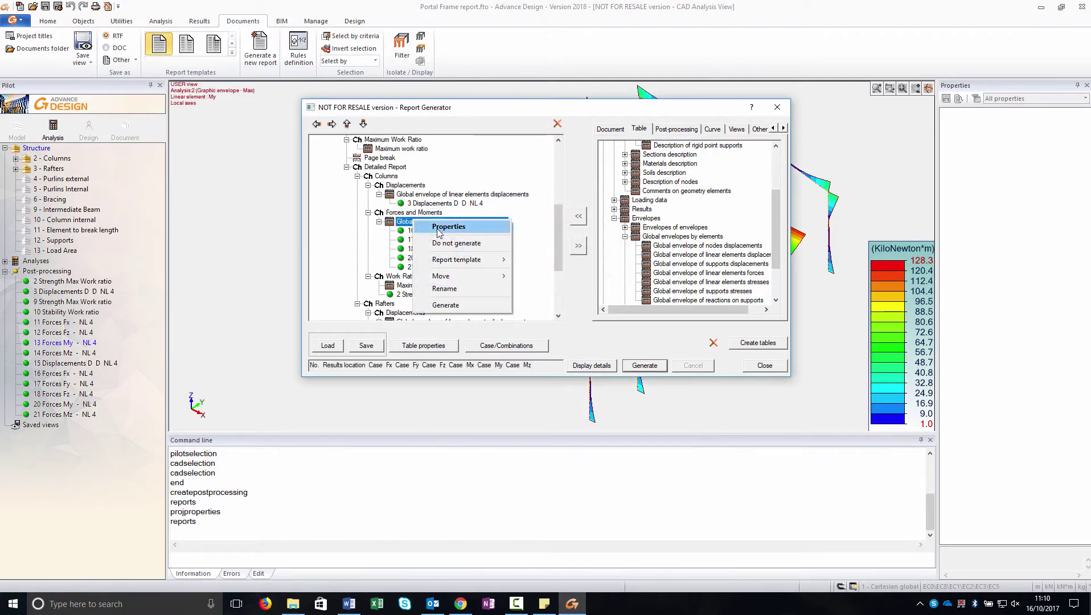
click(425, 225)
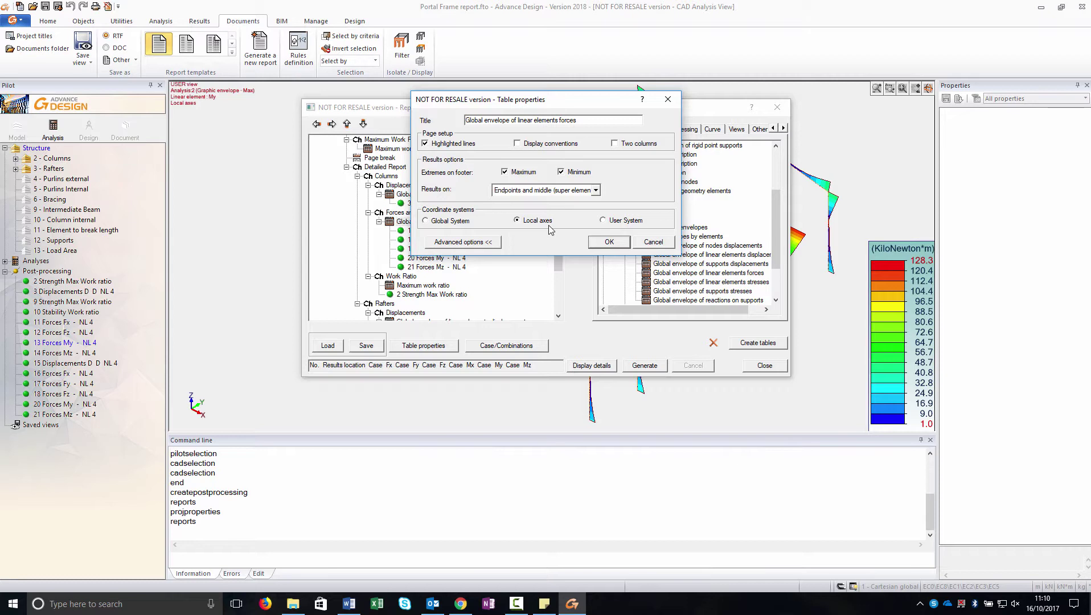
click(667, 99)
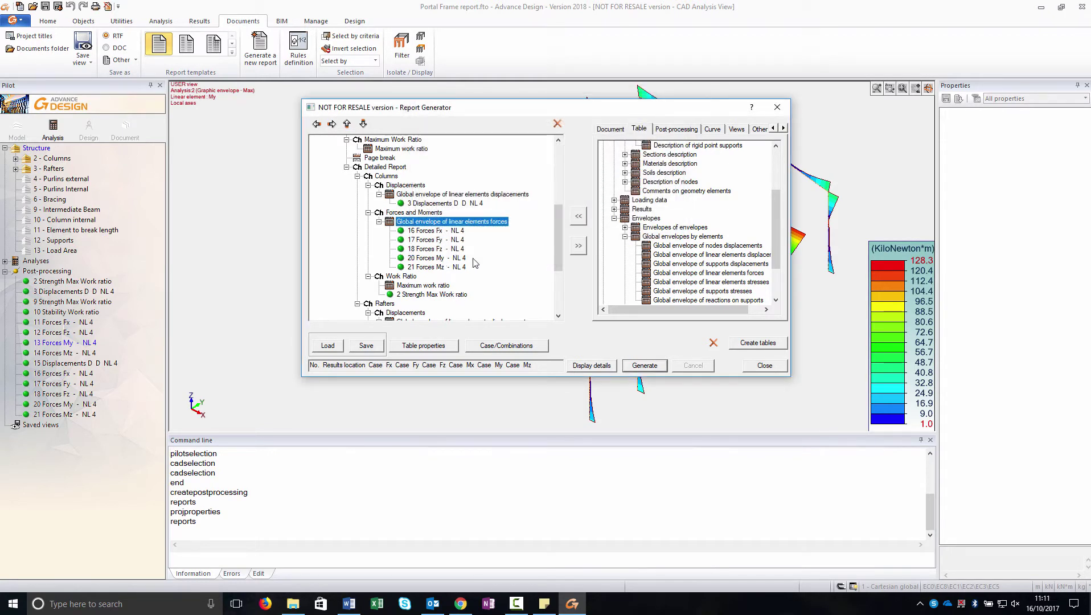
scroll(474, 262, down, 3)
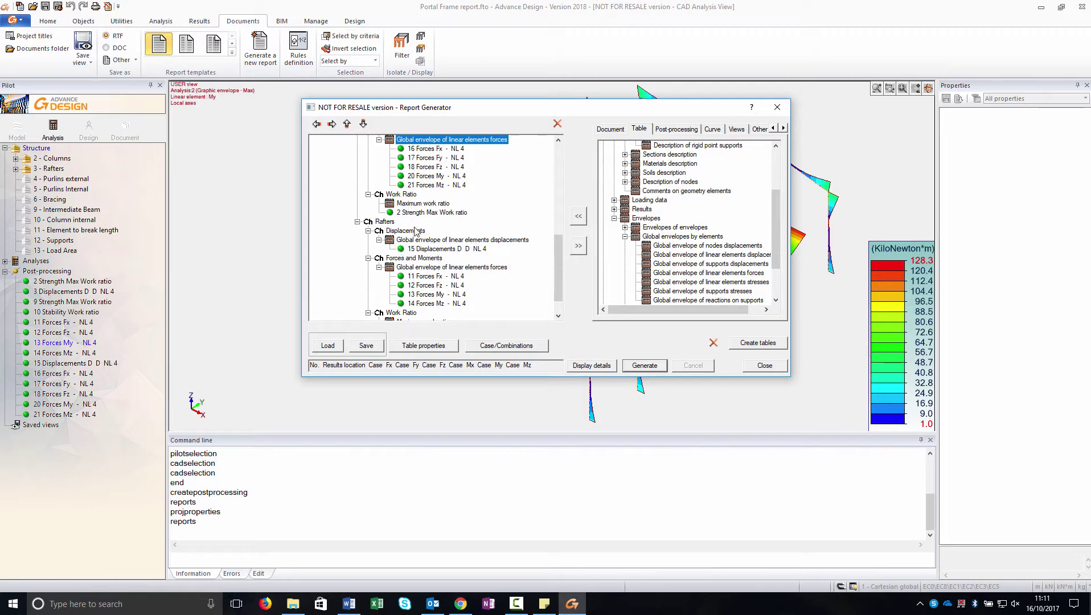
scroll(416, 230, down, 1)
right_click(428, 177)
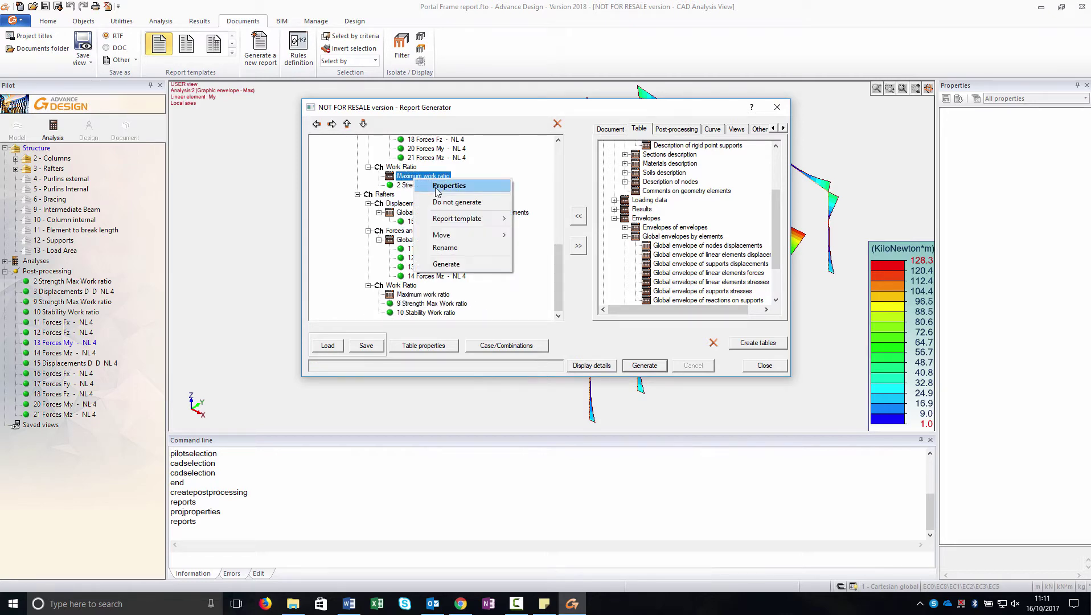
click(437, 189)
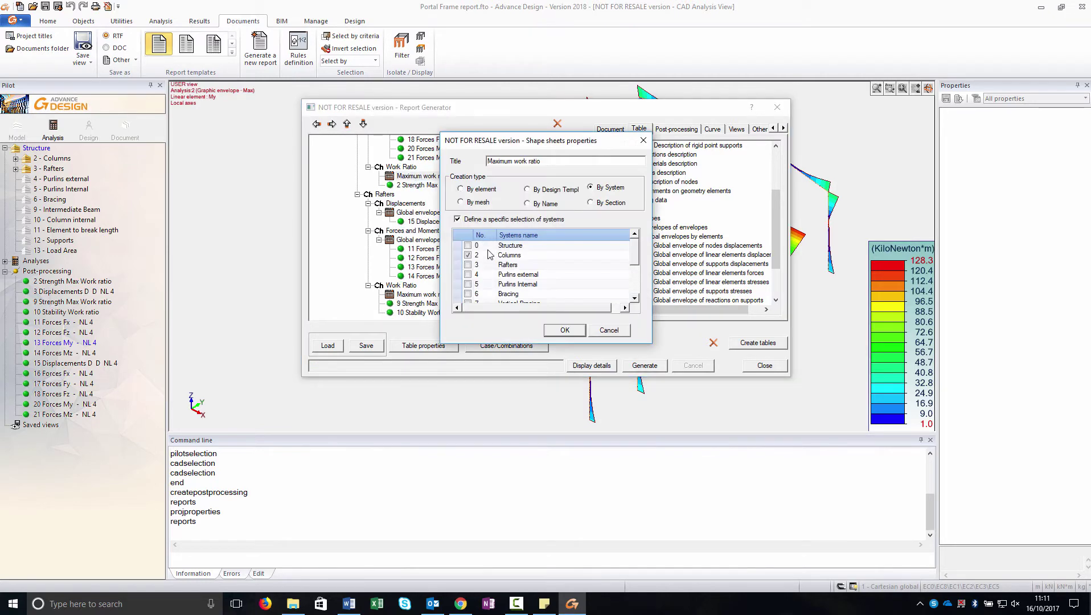
click(643, 141)
scroll(376, 177, up, 5)
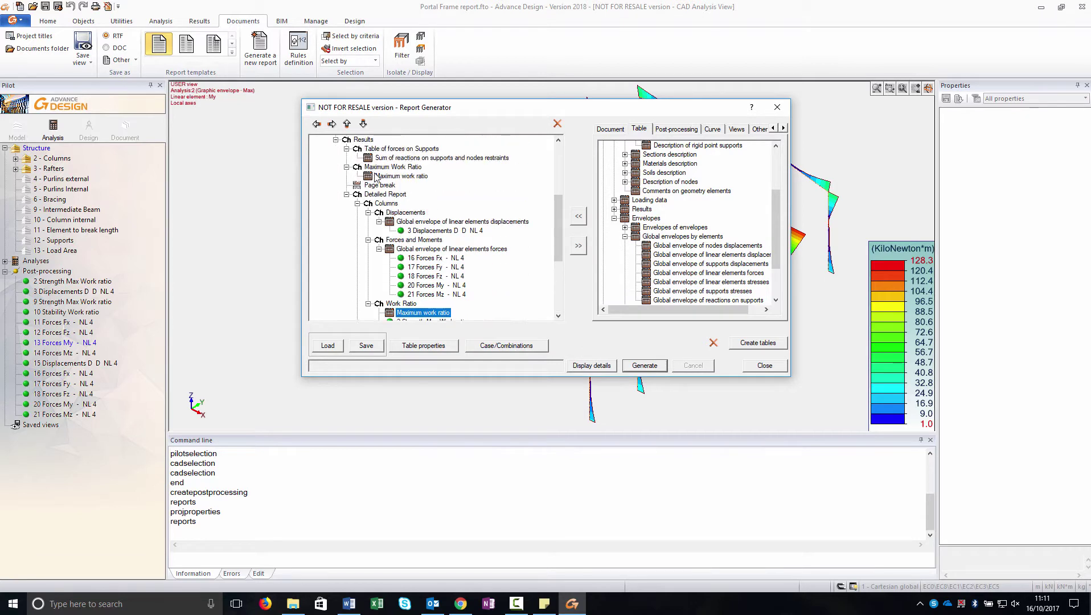
Set the report Document properties to save as DOCX, named Portal Frame report_ndc12.docx
scroll(471, 237, down, 4)
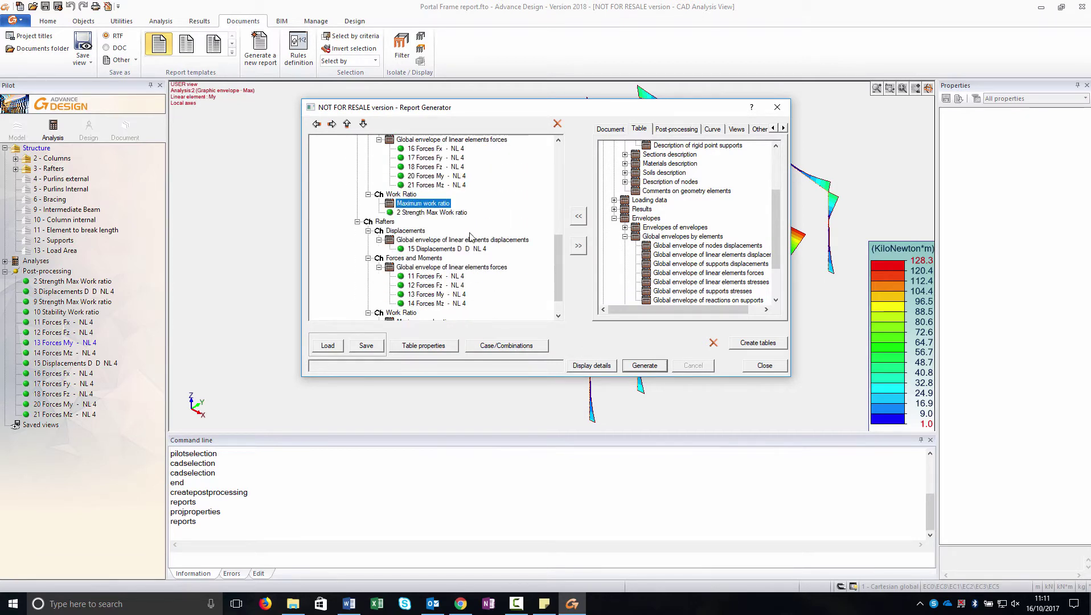
scroll(471, 236, down, 1)
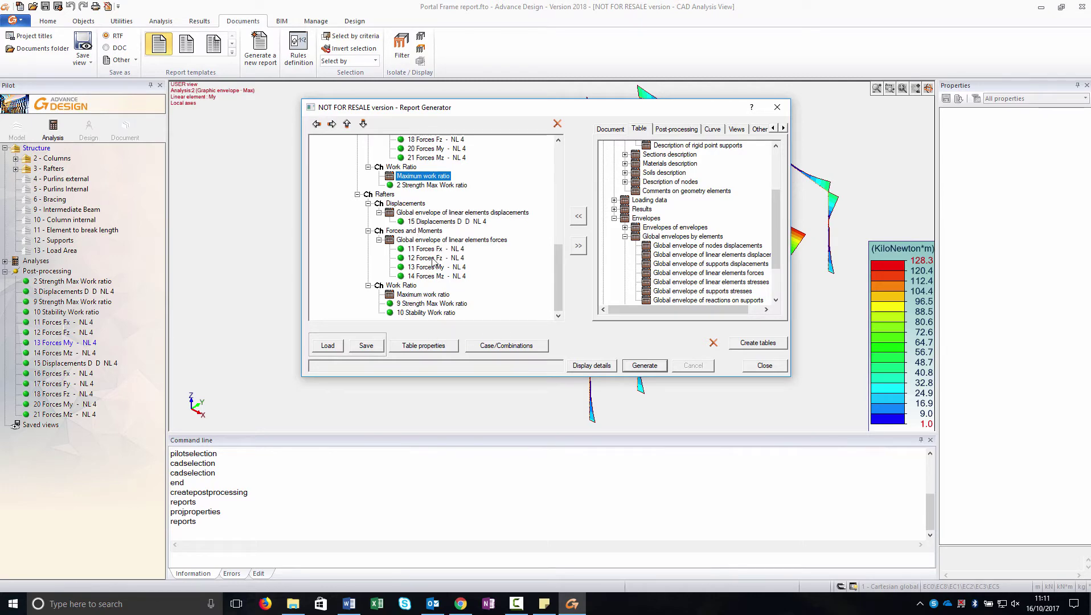
scroll(410, 227, up, 10)
click(345, 140)
right_click(347, 140)
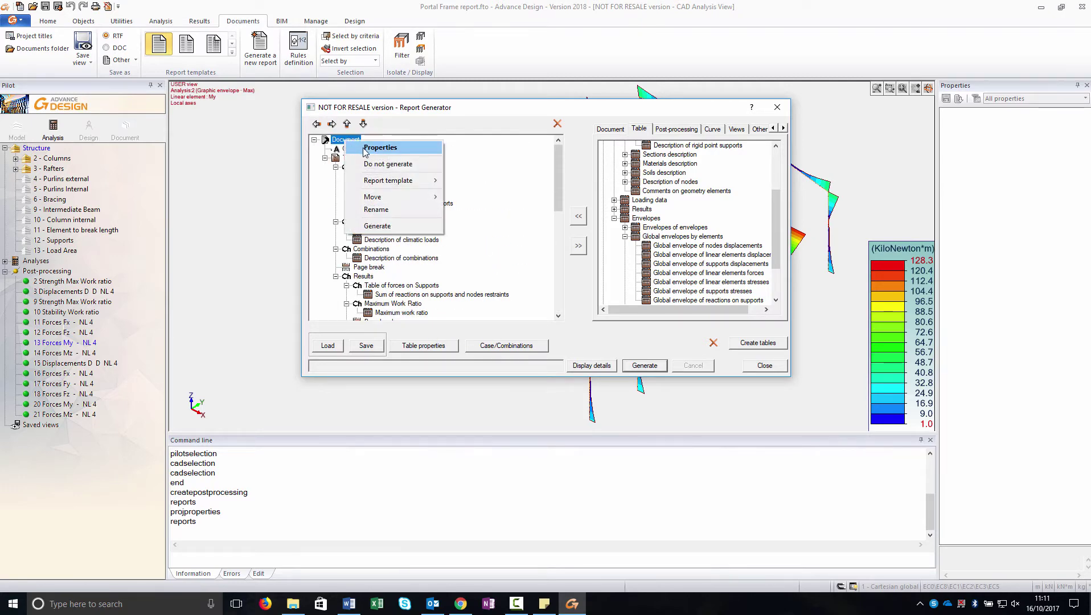
click(378, 147)
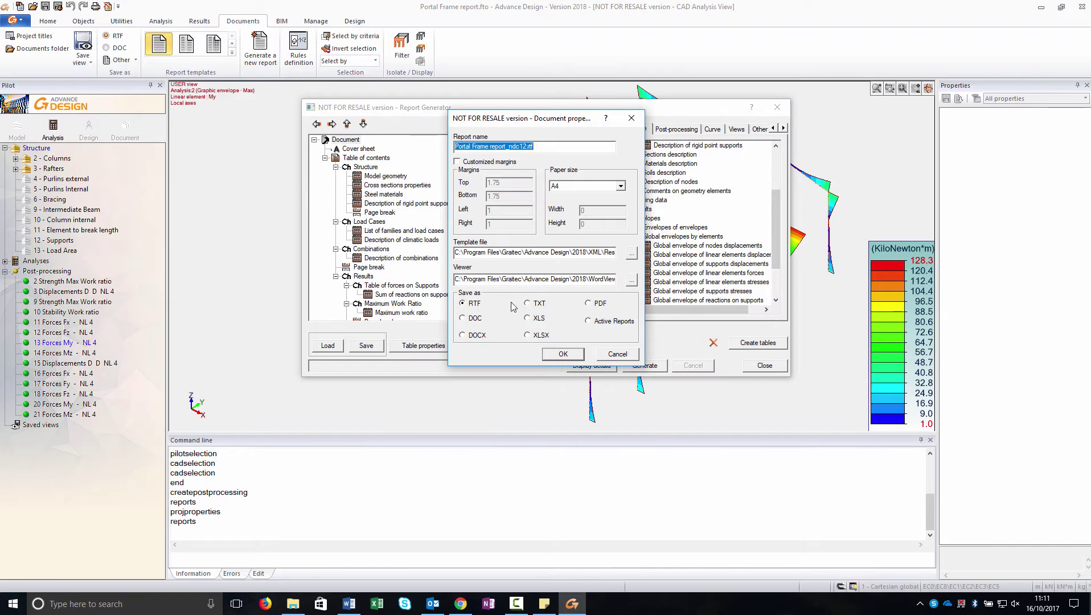
click(476, 335)
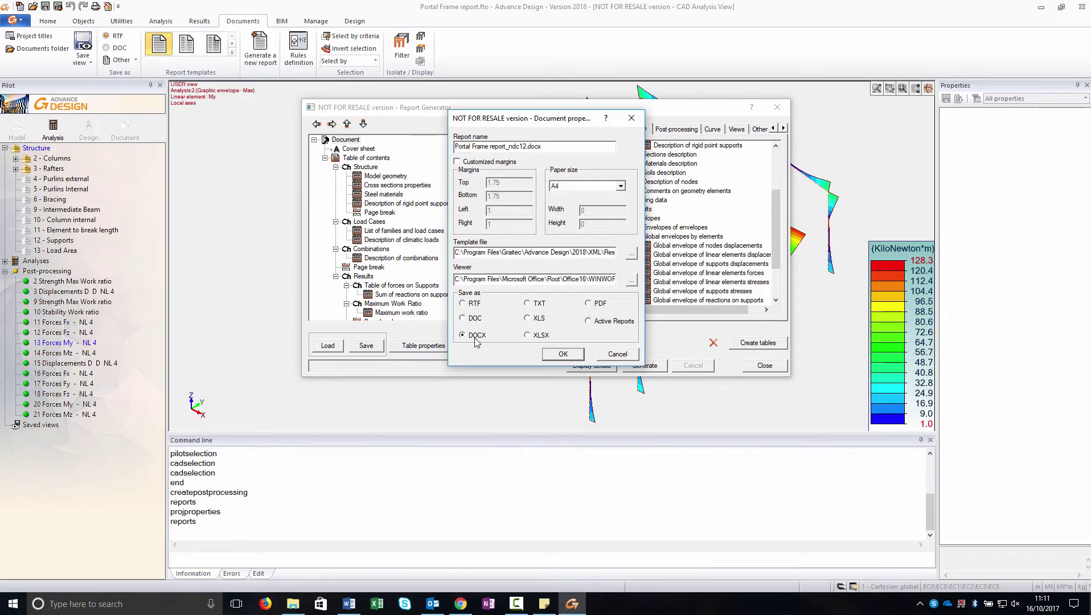
click(562, 354)
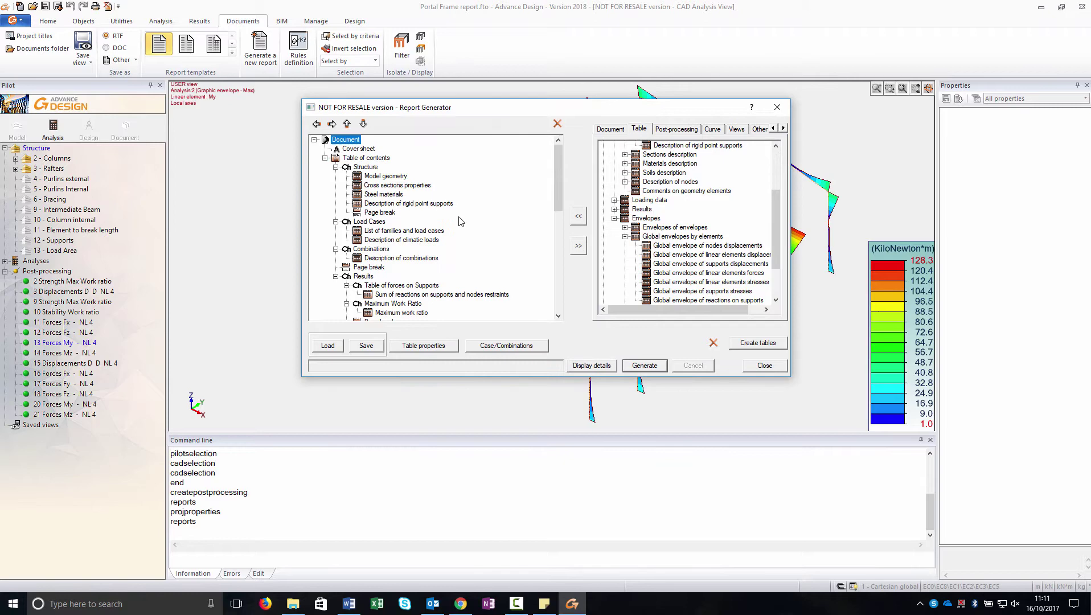
scroll(461, 222, down, 10)
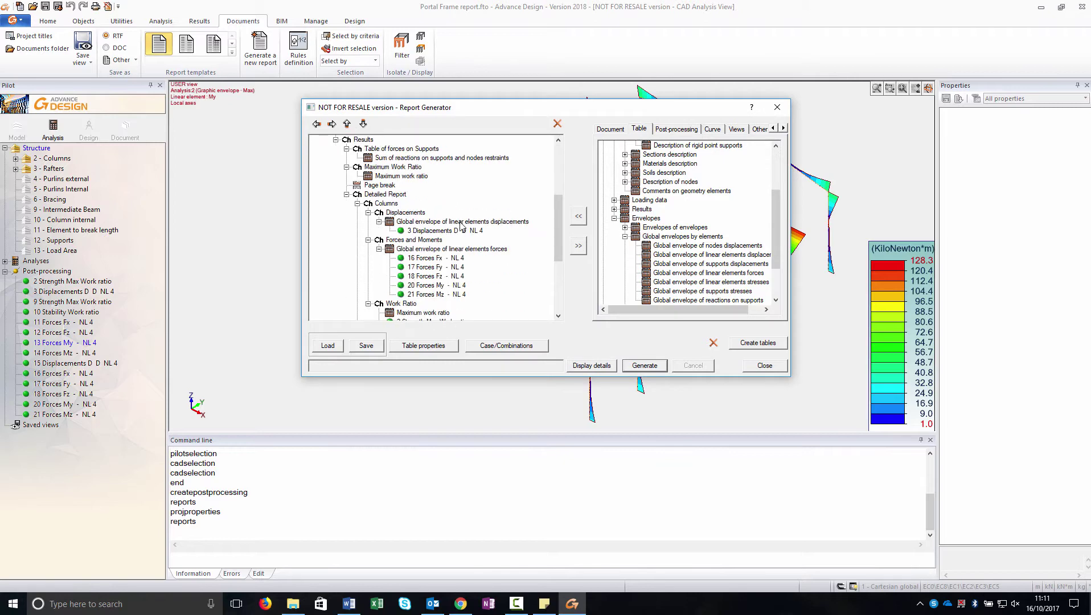
click(367, 345)
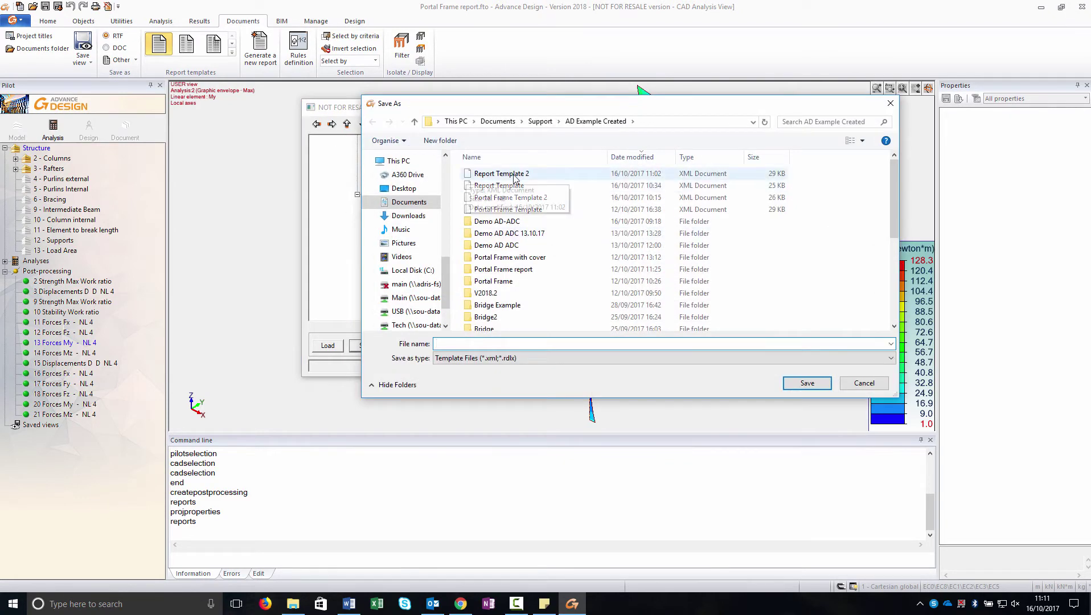
click(891, 103)
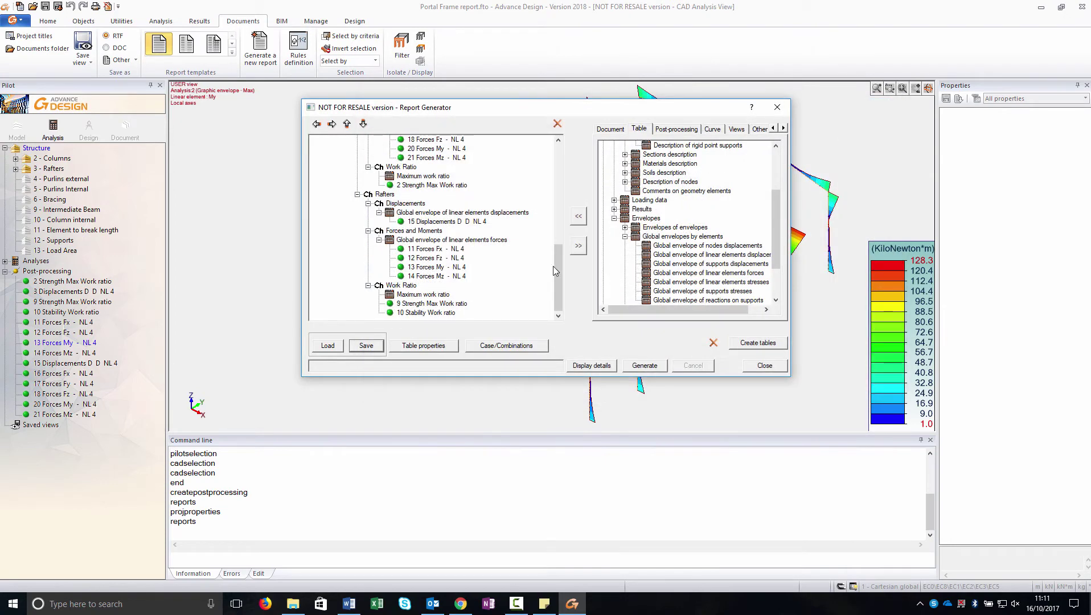
scroll(501, 268, up, 5)
scroll(507, 270, down, 4)
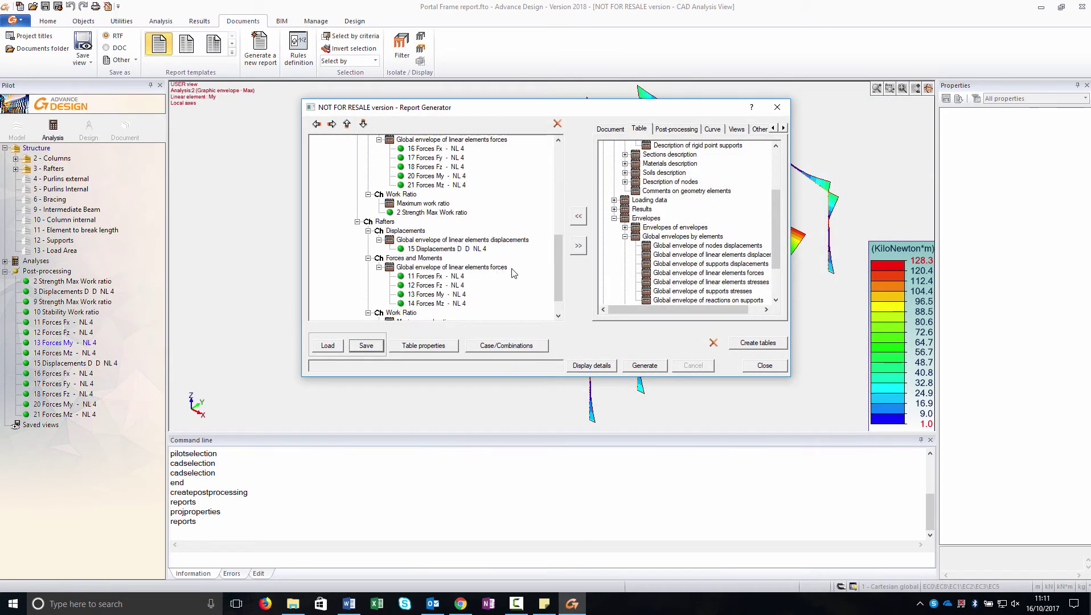
scroll(443, 239, up, 3)
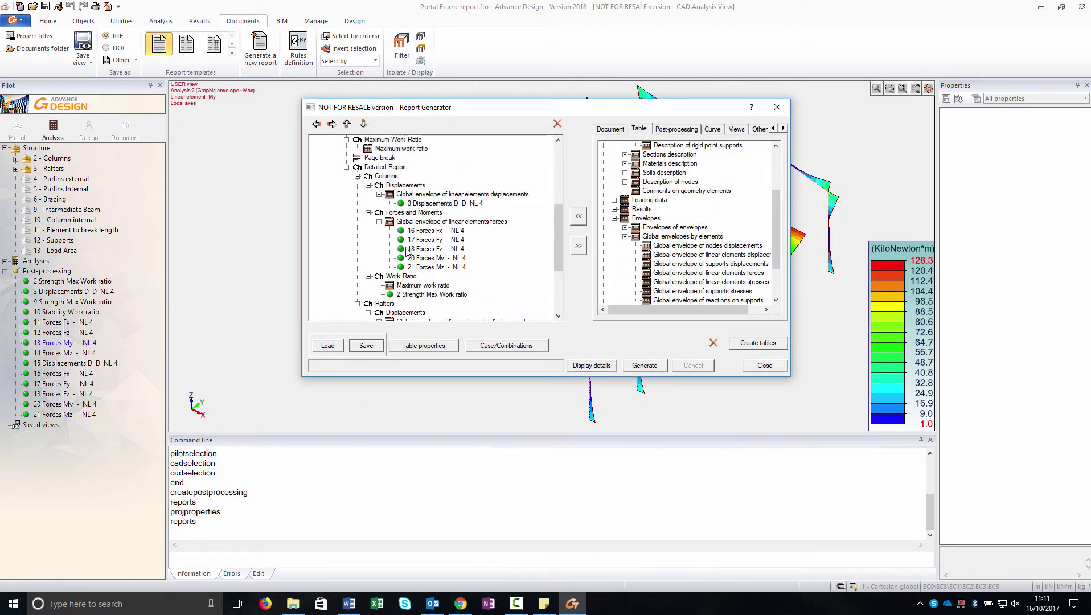
scroll(421, 262, down, 4)
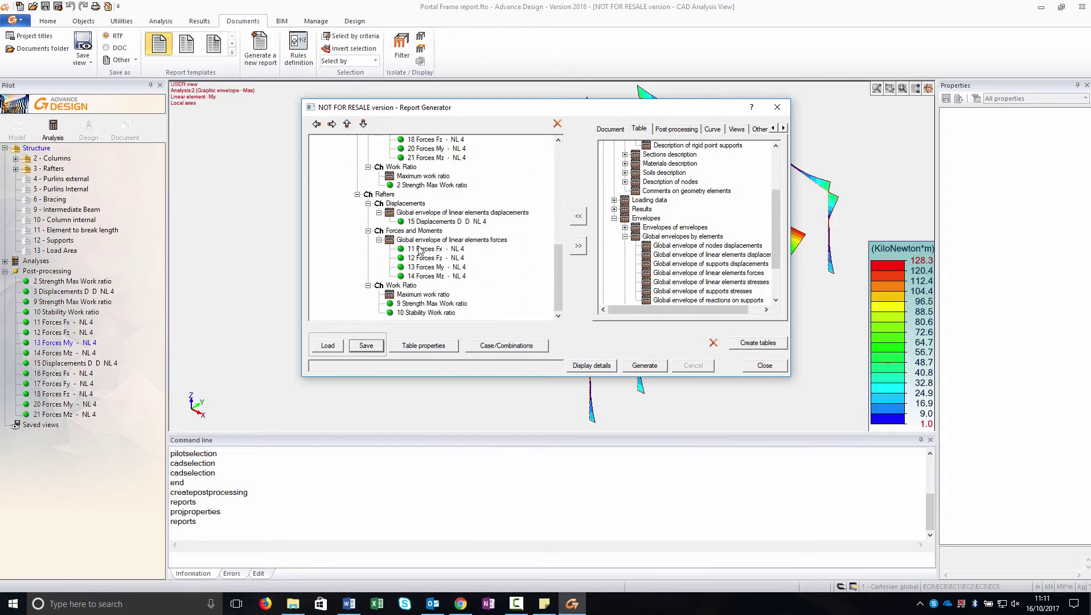
scroll(422, 251, up, 2)
scroll(490, 268, up, 2)
scroll(482, 218, down, 4)
scroll(450, 267, up, 5)
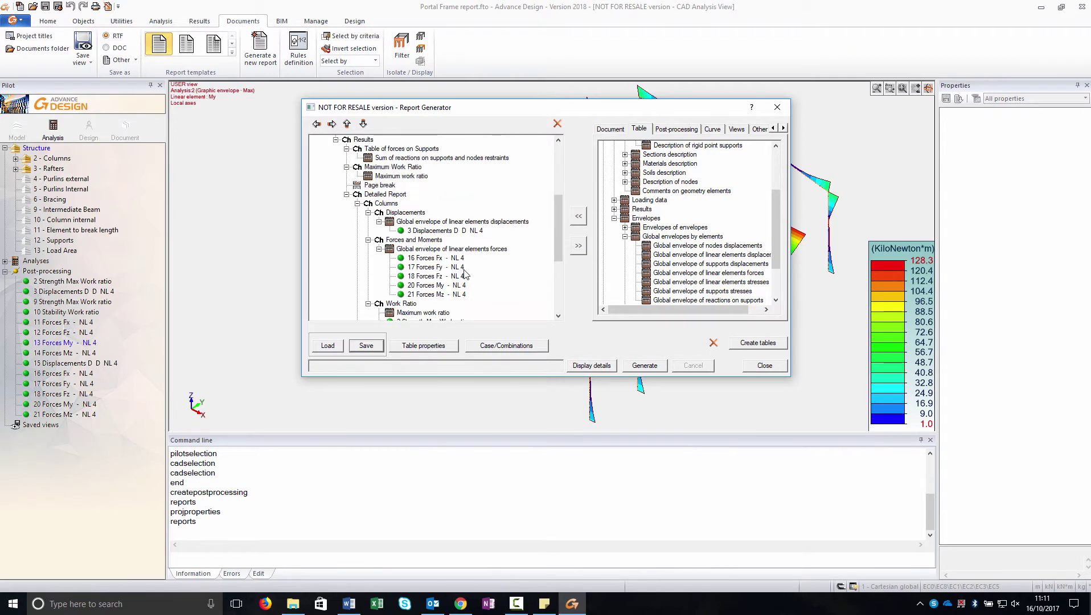
scroll(471, 235, down, 2)
scroll(470, 235, down, 3)
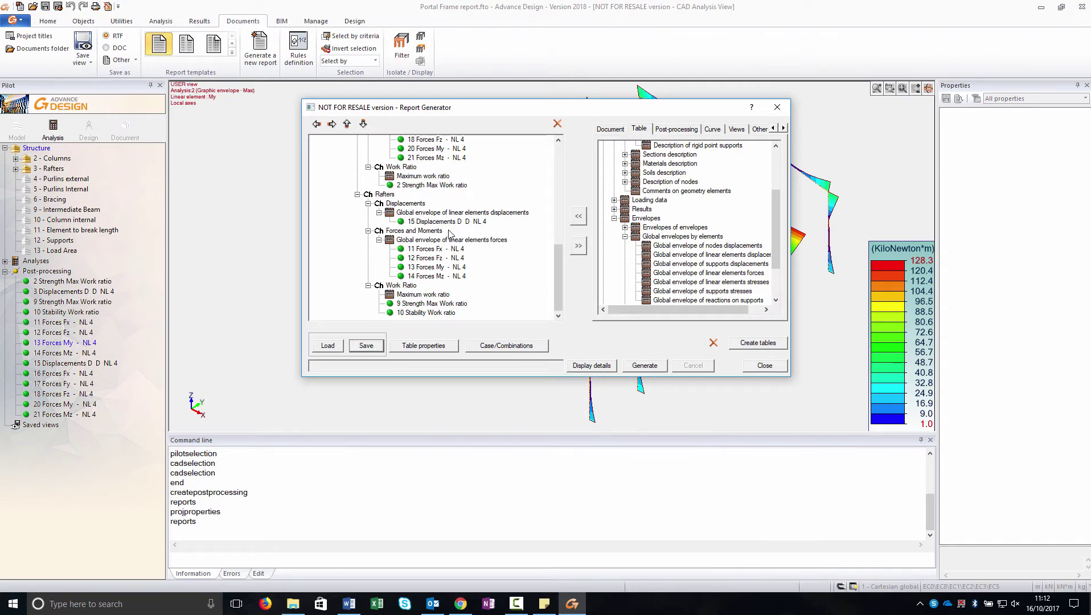
scroll(450, 232, up, 8)
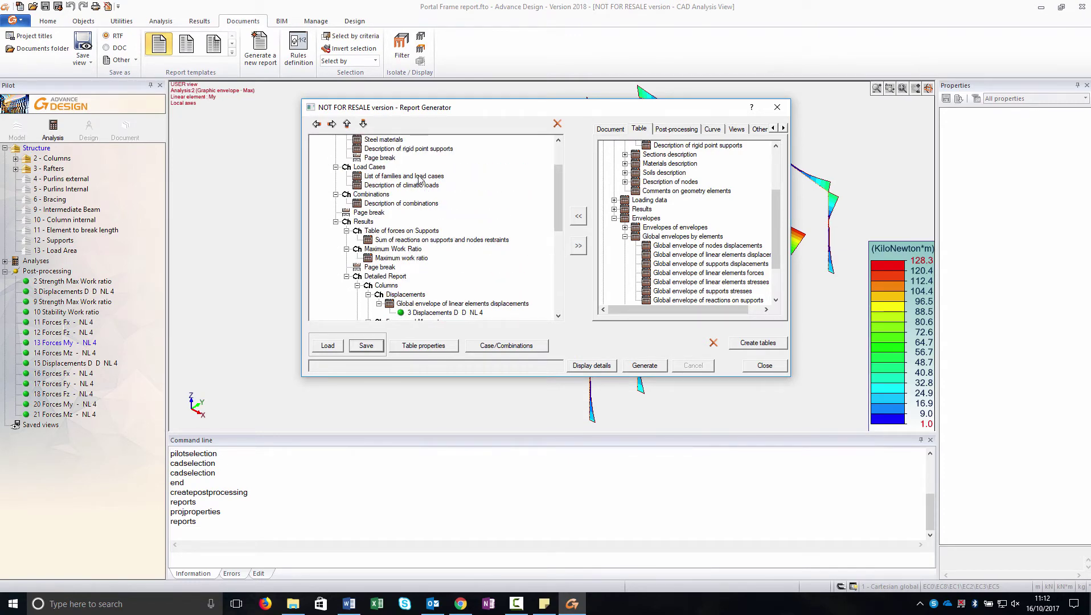
scroll(428, 187, up, 3)
scroll(438, 222, down, 10)
scroll(417, 264, up, 10)
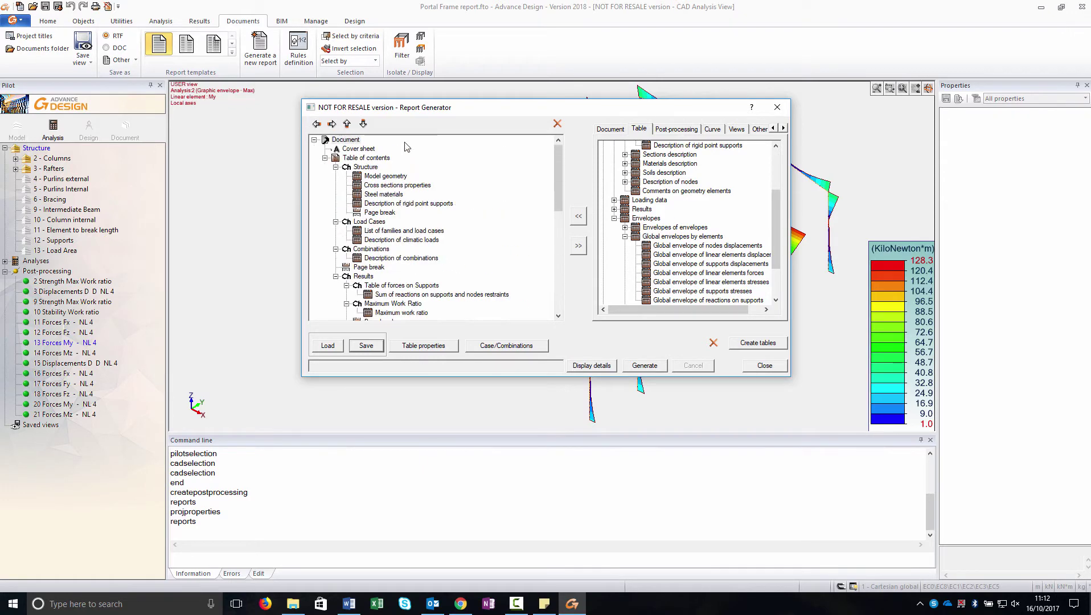
scroll(464, 314, down, 1)
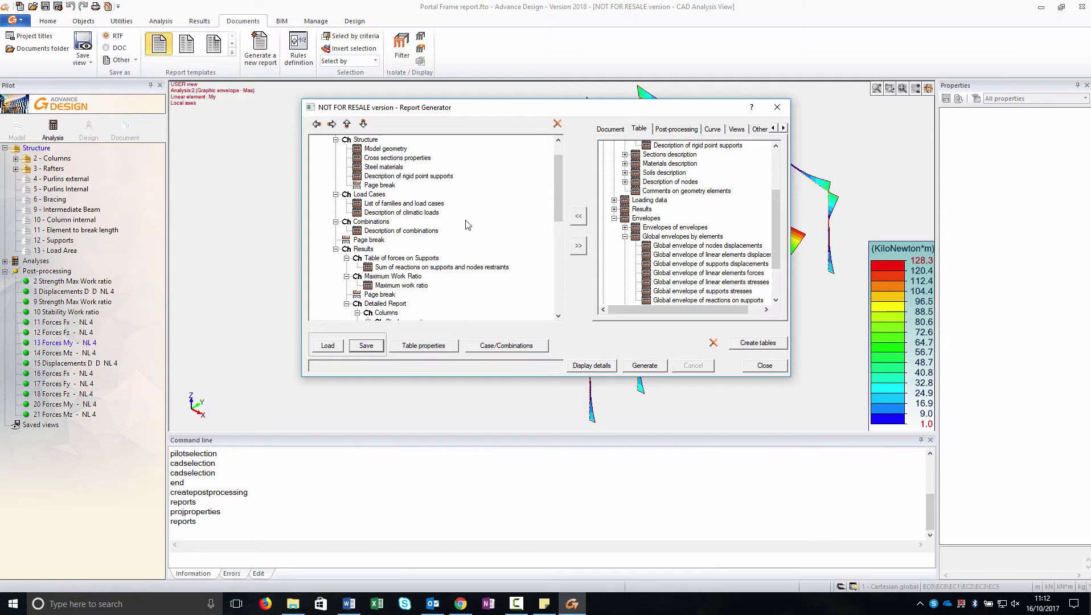
scroll(465, 284, up, 1)
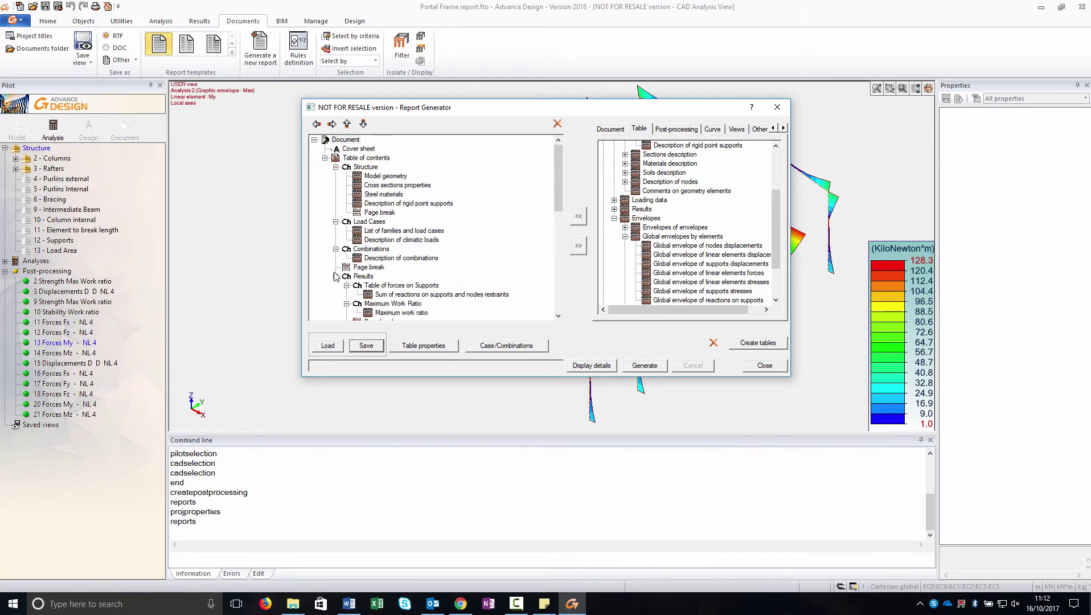
scroll(462, 243, down, 8)
scroll(462, 243, down, 2)
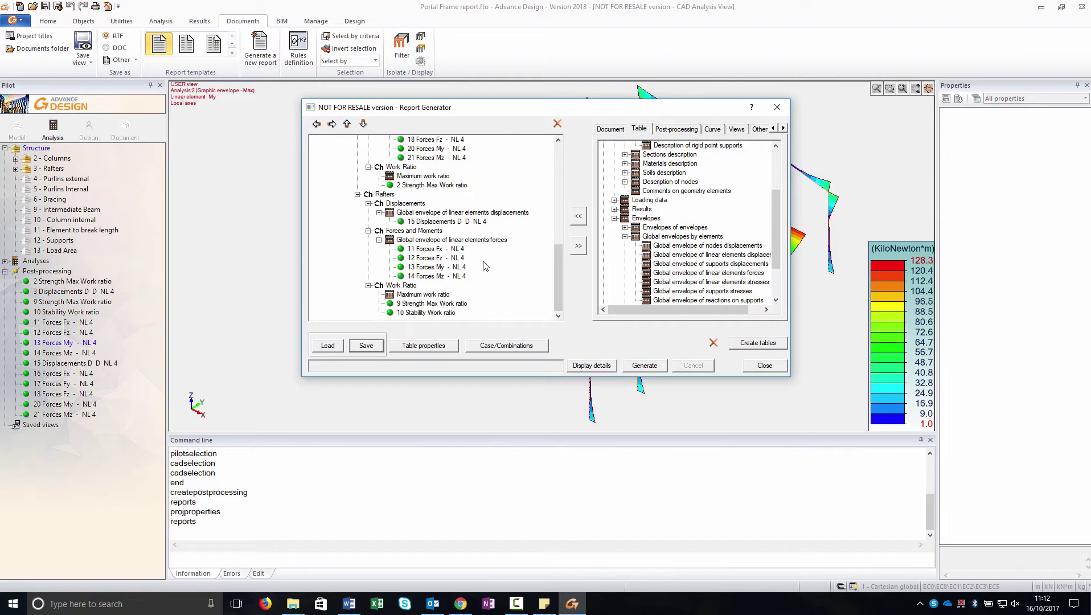
Generate the report and view the cover page and Contents of Portal Frame report_ndc12.docx
click(643, 365)
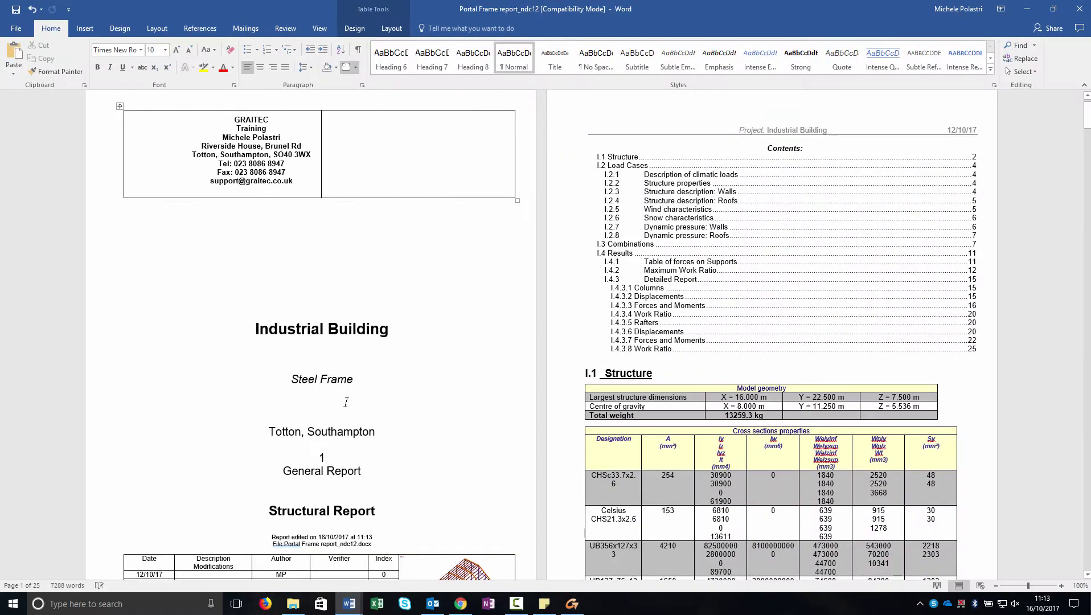
scroll(286, 381, down, 4)
scroll(362, 380, down, 3)
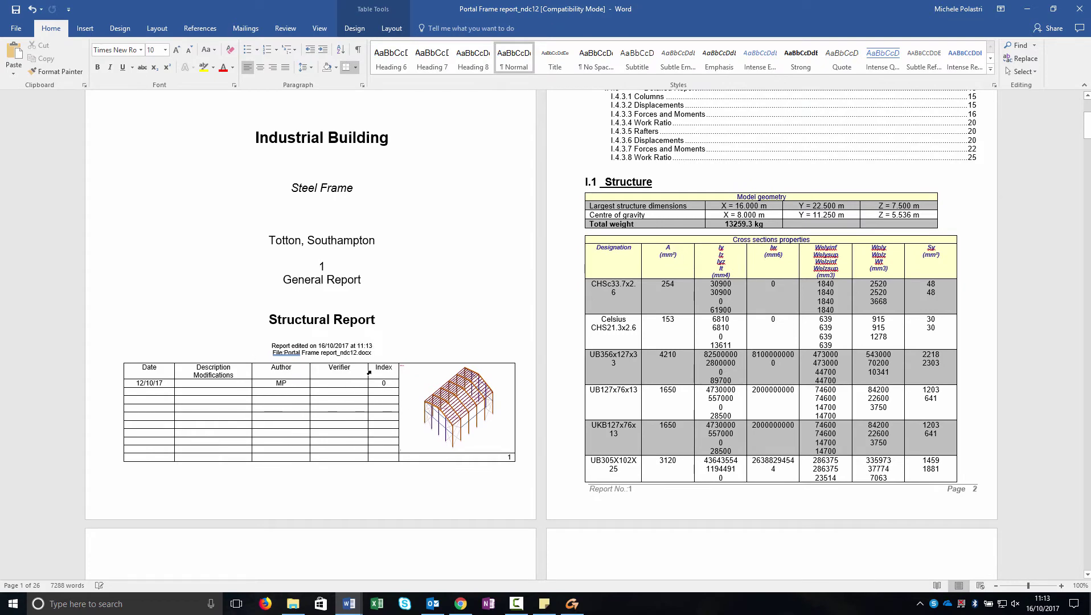
scroll(385, 400, up, 7)
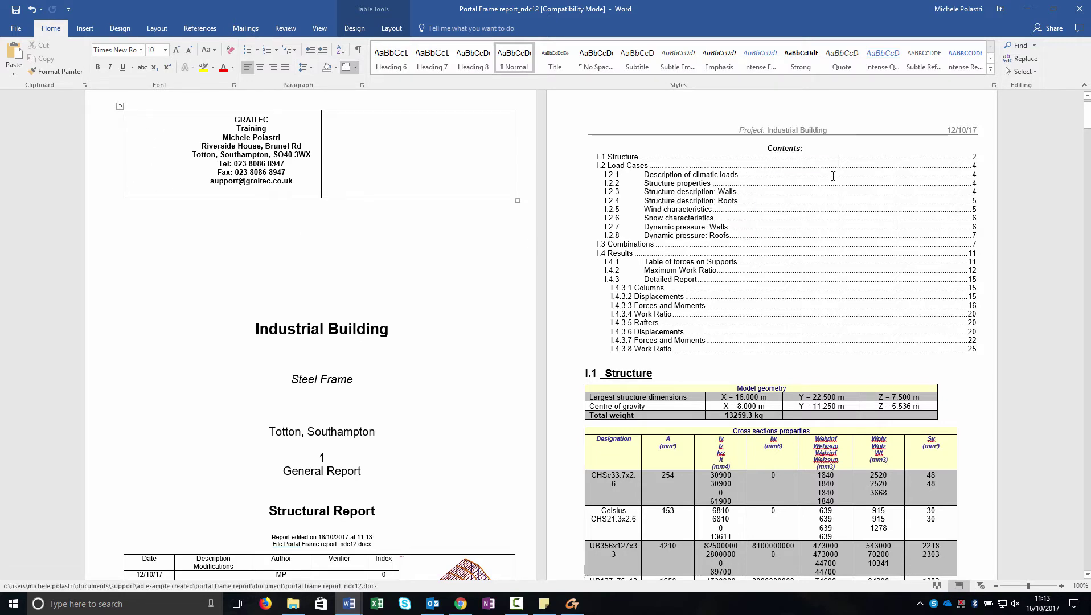
scroll(638, 136, down, 1)
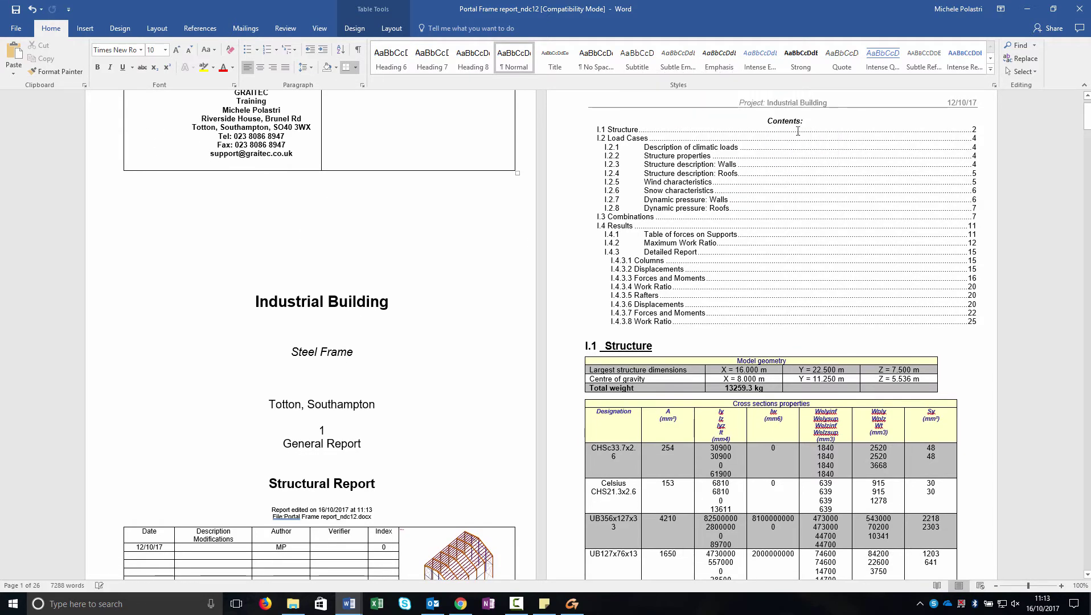
scroll(797, 218, down, 5)
scroll(797, 218, up, 3)
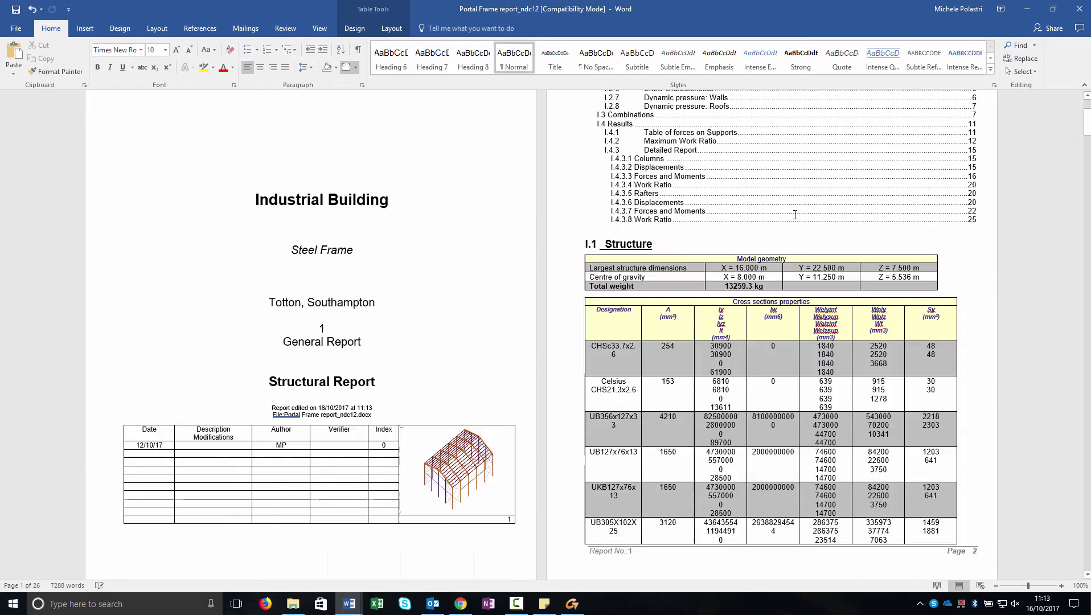
scroll(708, 218, up, 5)
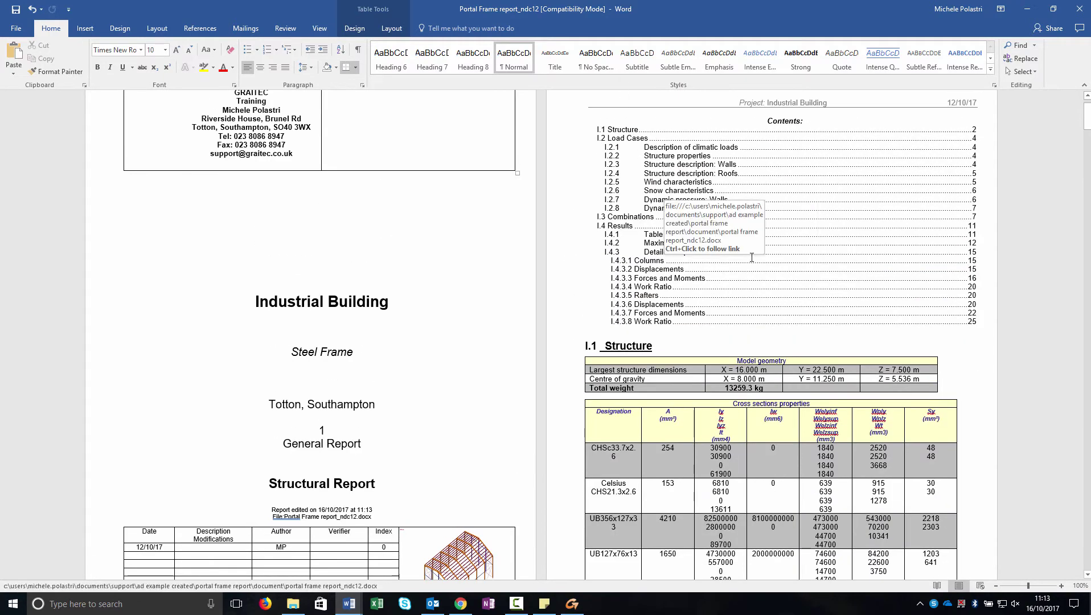
scroll(740, 245, down, 3)
scroll(752, 258, up, 3)
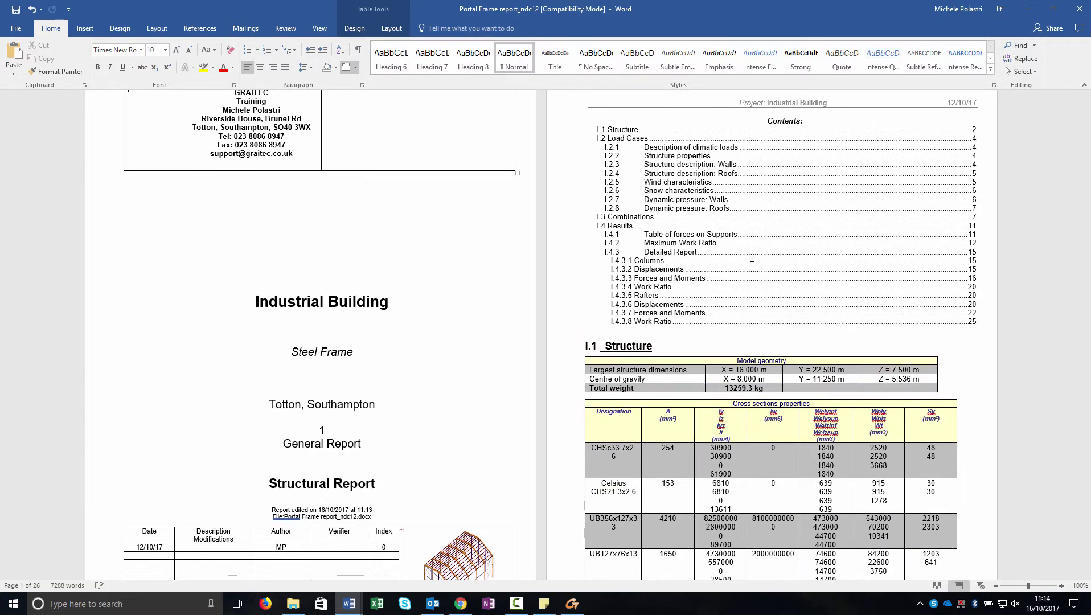
Scroll past the rigid point supports table to I.2 Load Cases on pages 3–4
scroll(761, 276, down, 3)
scroll(765, 288, down, 5)
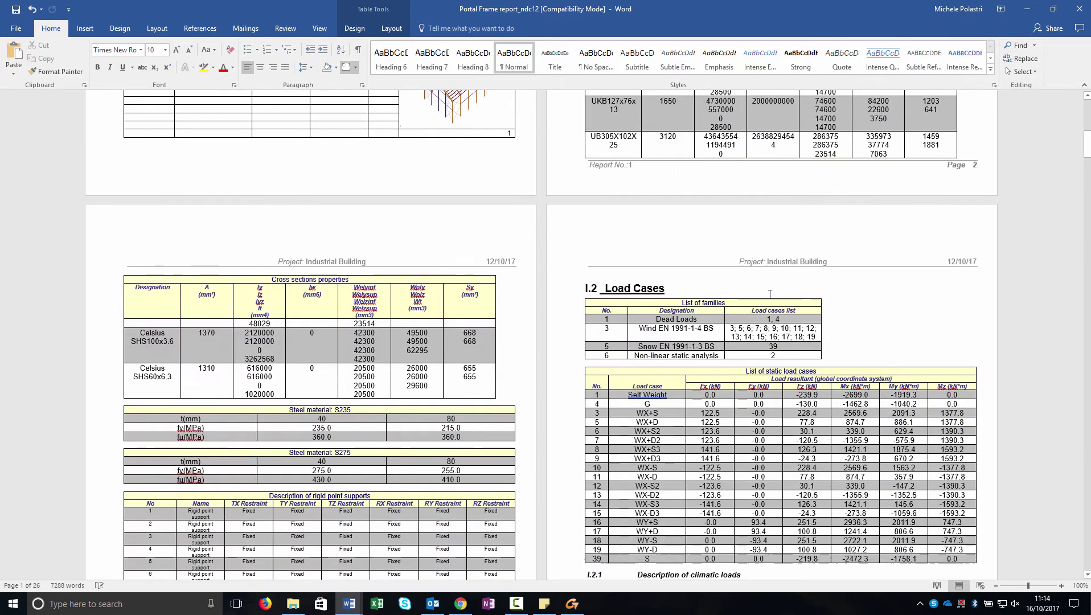
scroll(767, 273, up, 6)
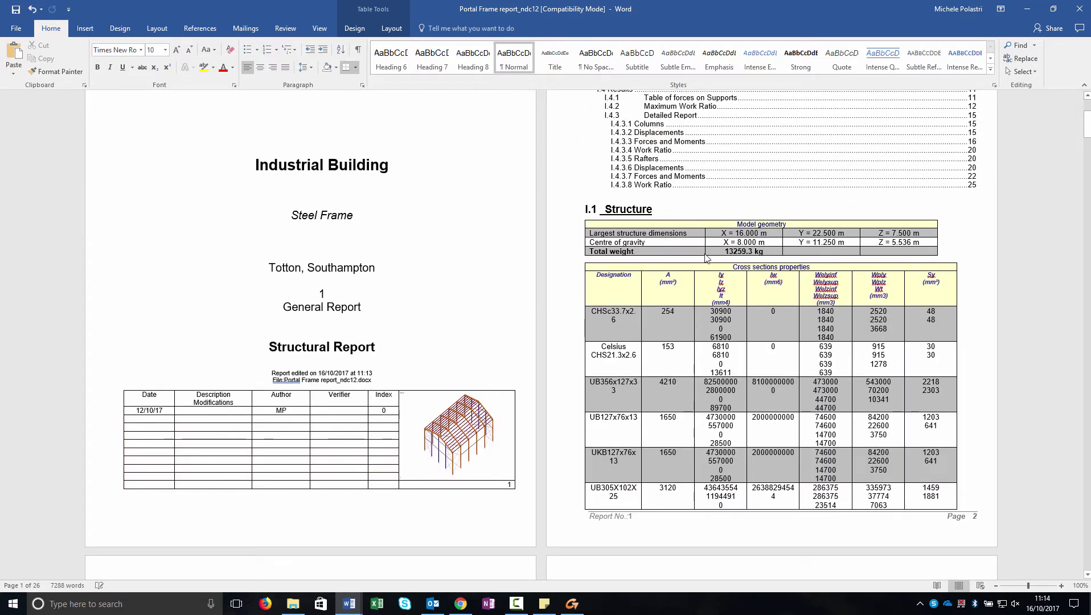
scroll(758, 270, down, 7)
scroll(403, 376, down, 2)
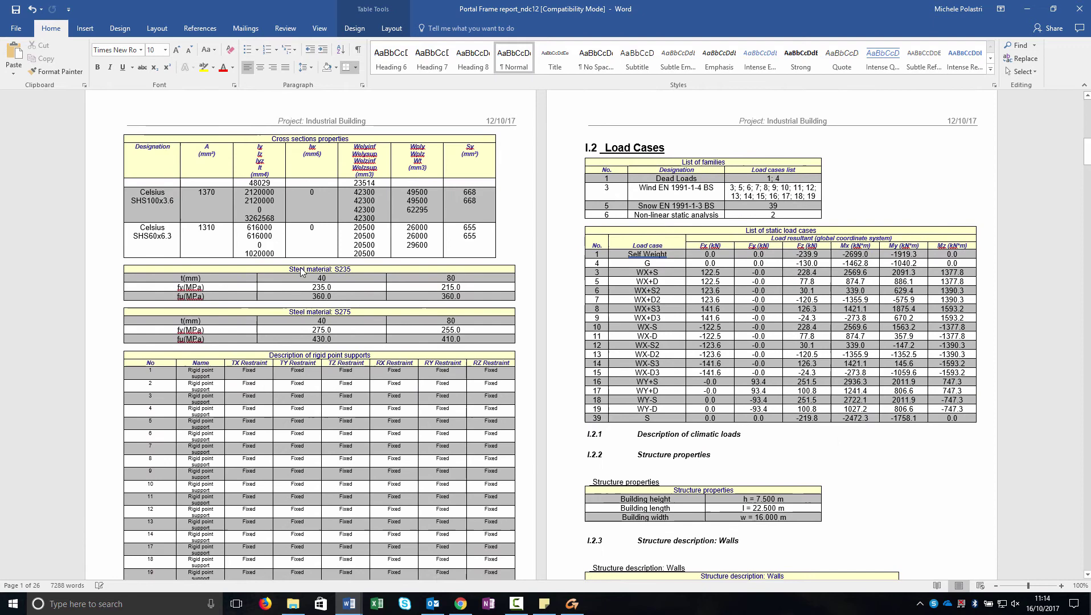
scroll(407, 364, down, 1)
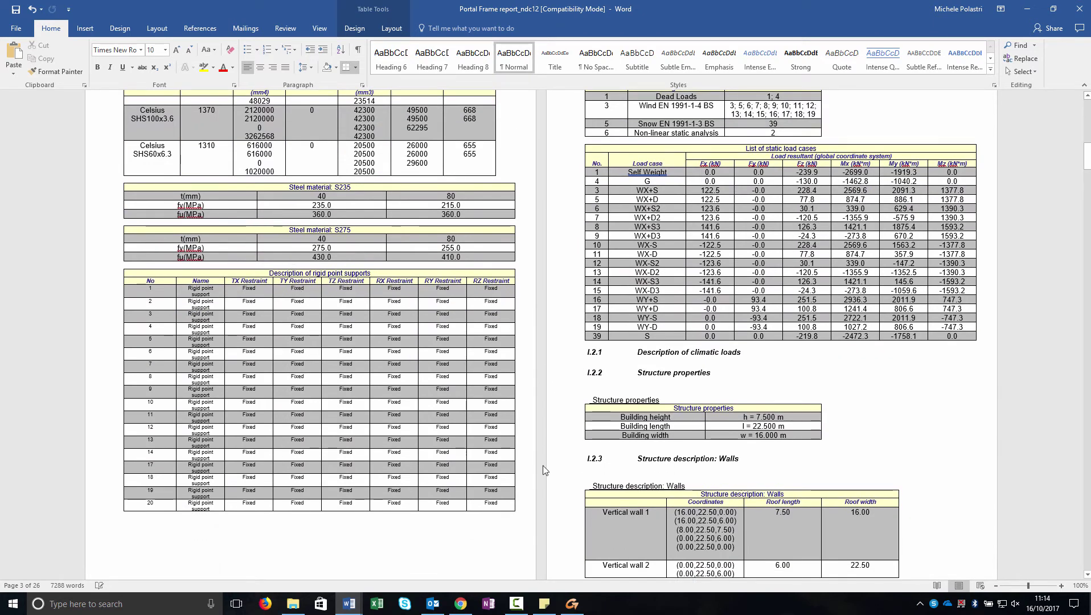
scroll(735, 228, up, 2)
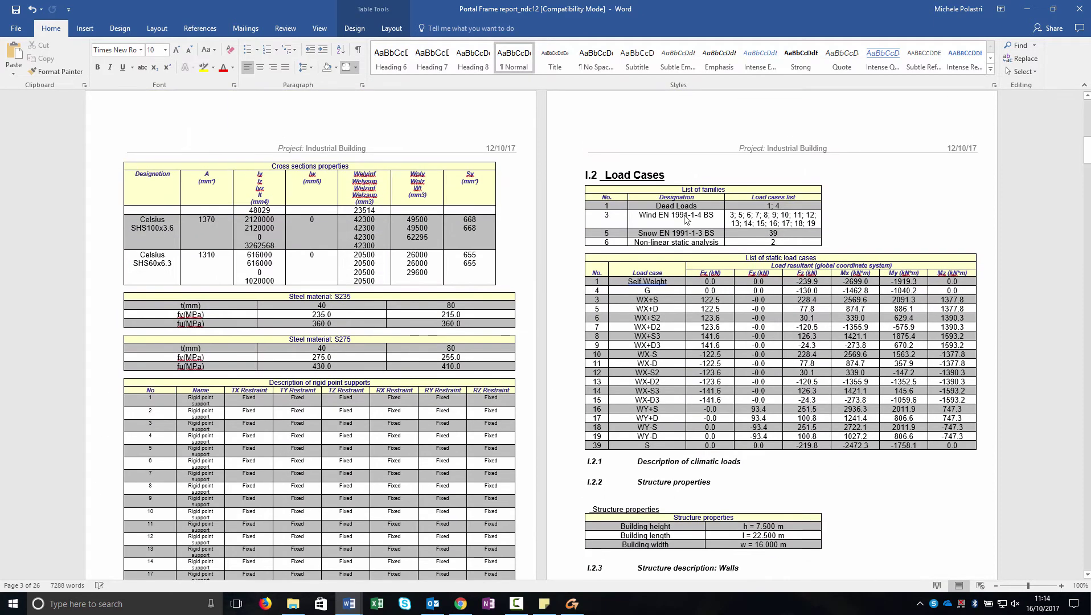
scroll(797, 246, down, 2)
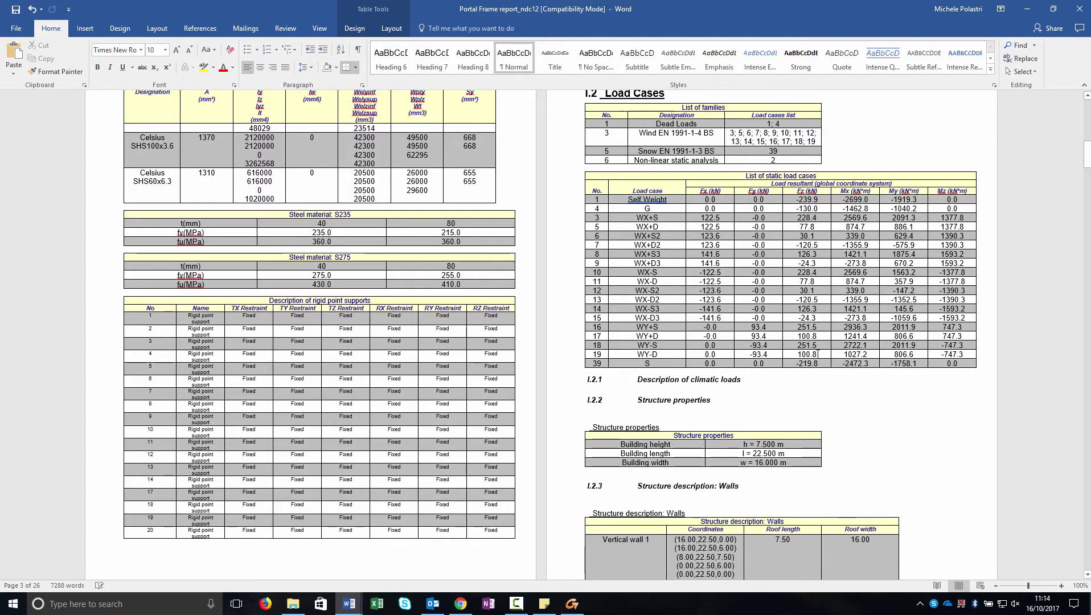
scroll(818, 354, down, 4)
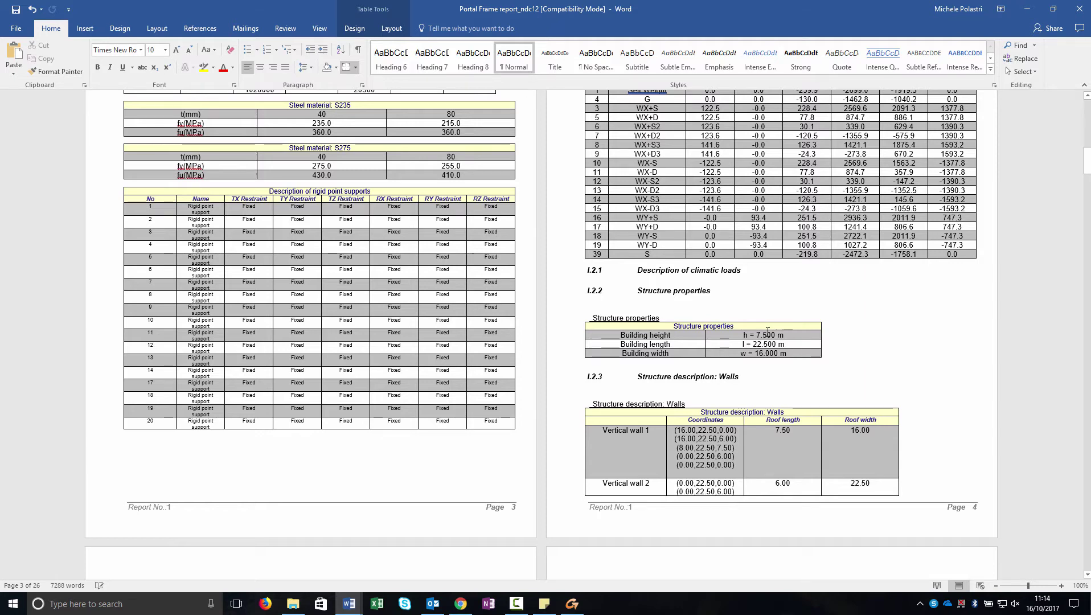
Scroll through sections I.2.3–I.2.8 to the I.3 Combinations tables on pages 7–8
scroll(768, 332, down, 10)
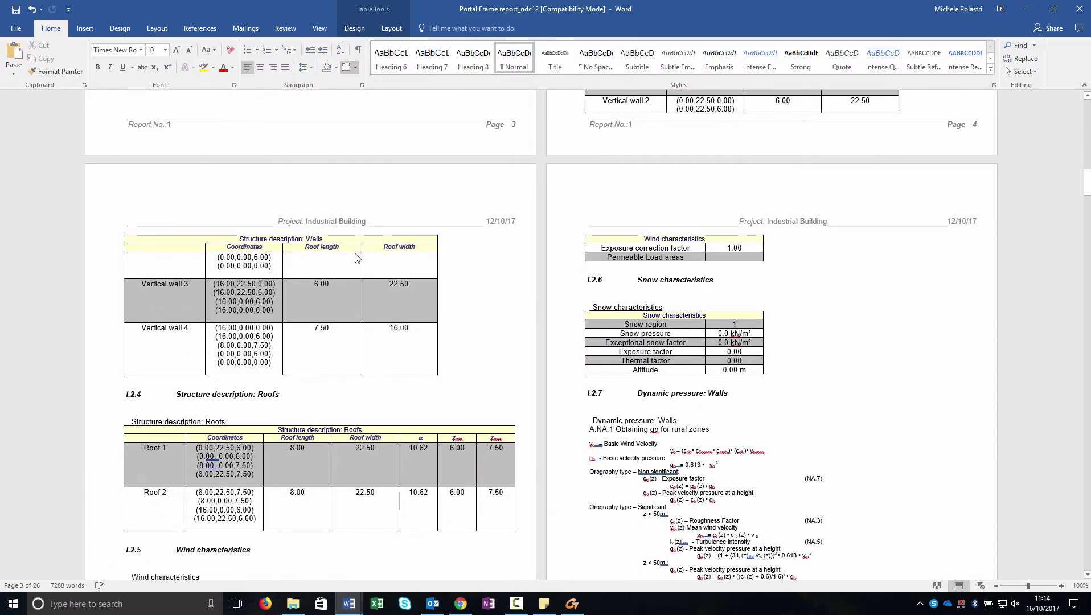
scroll(367, 263, up, 5)
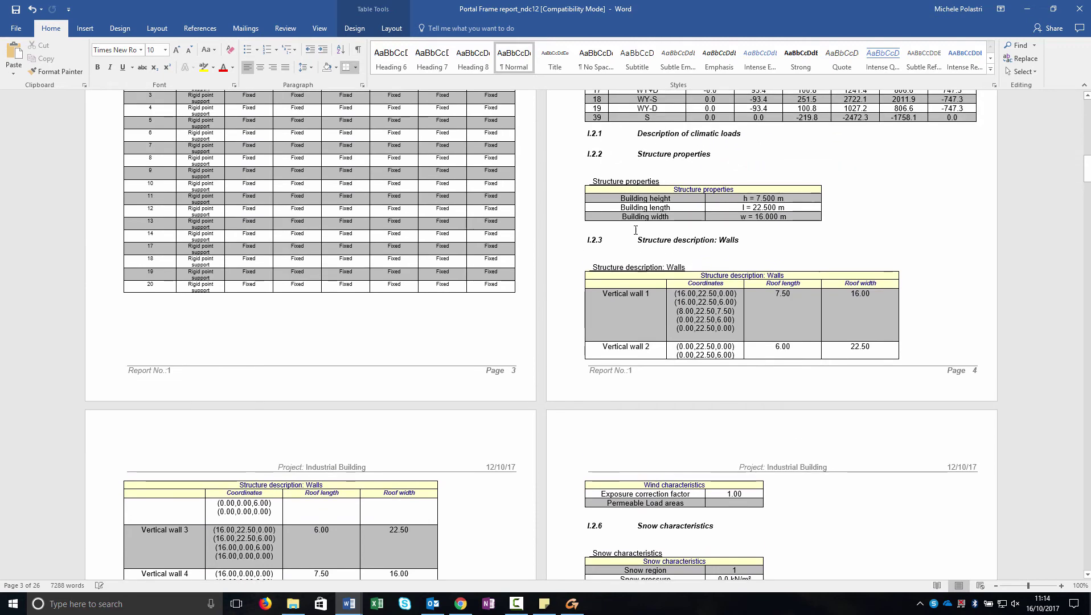
scroll(696, 182, down, 4)
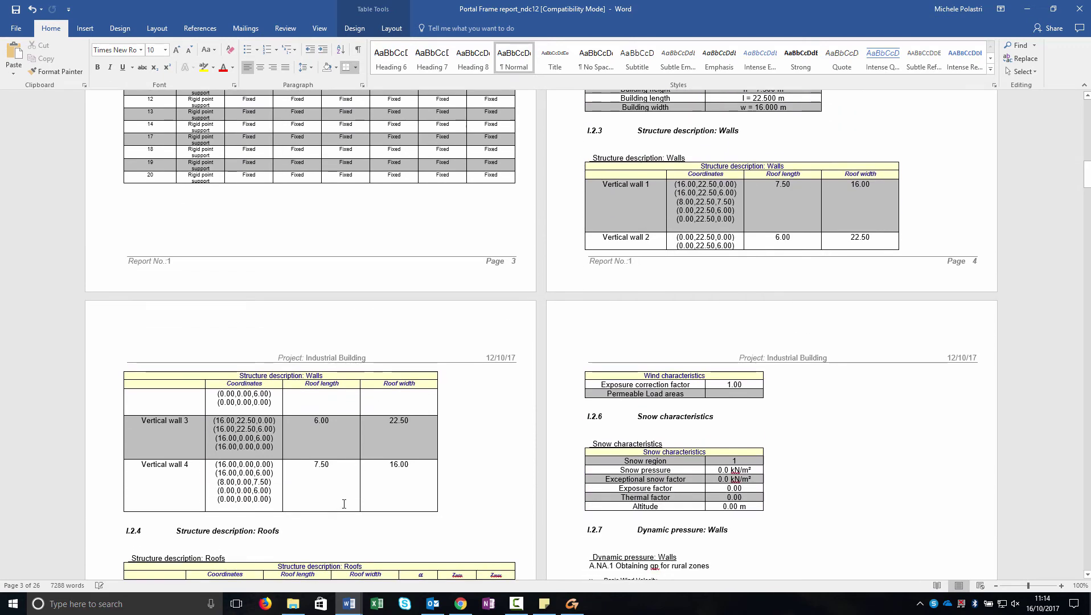
scroll(377, 517, down, 6)
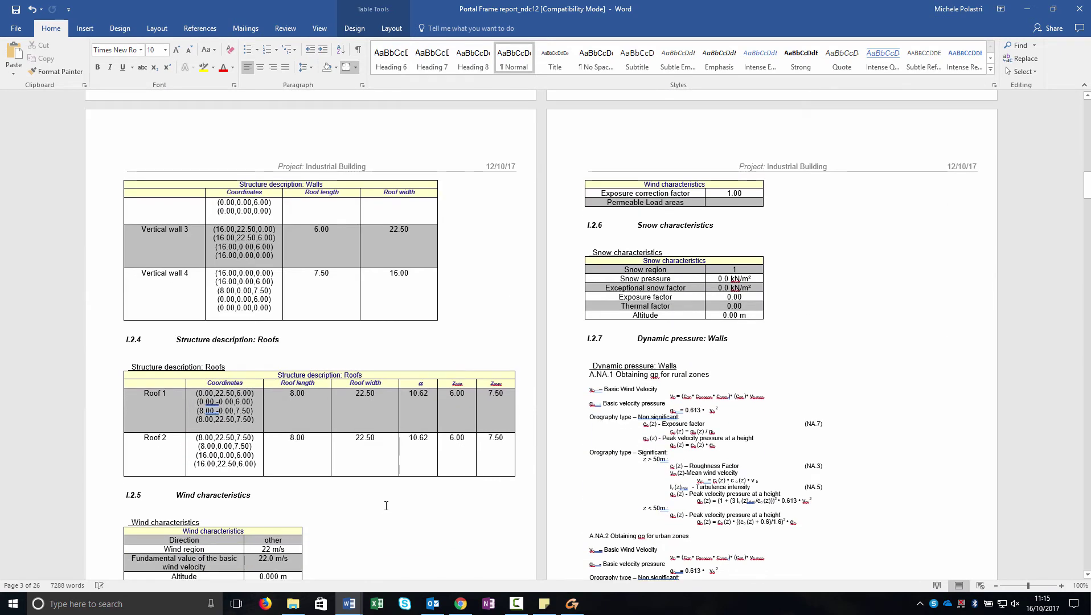
scroll(386, 506, down, 3)
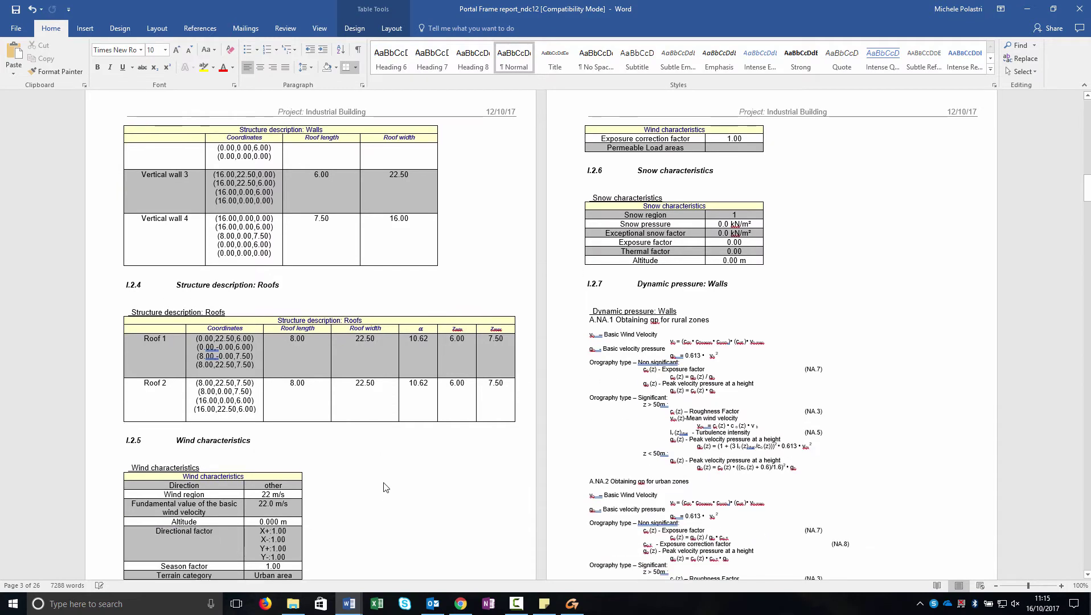
scroll(309, 463, down, 3)
scroll(434, 405, up, 3)
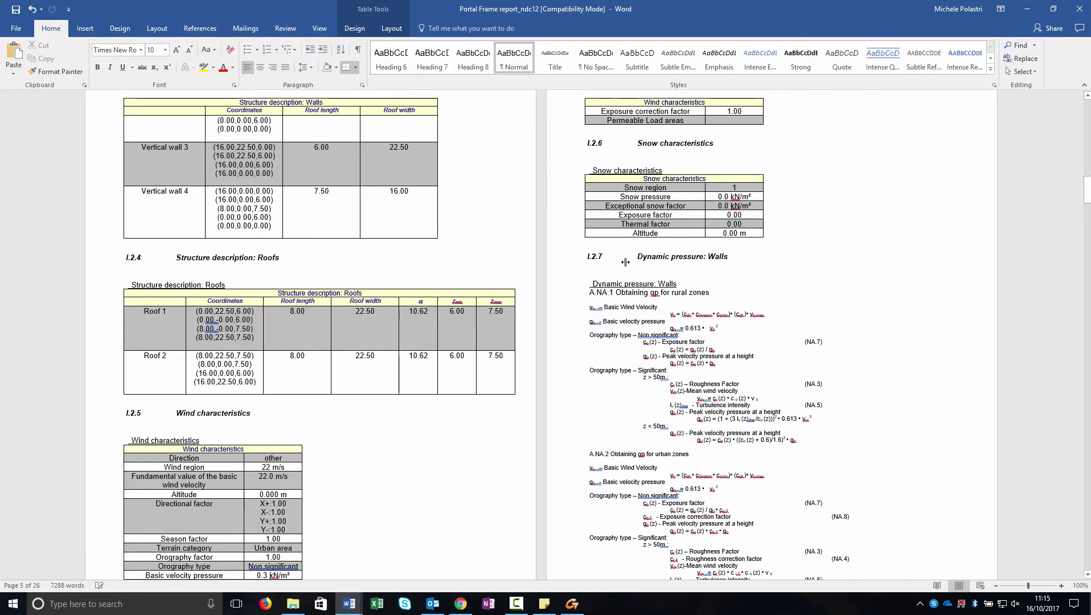
scroll(618, 161, up, 2)
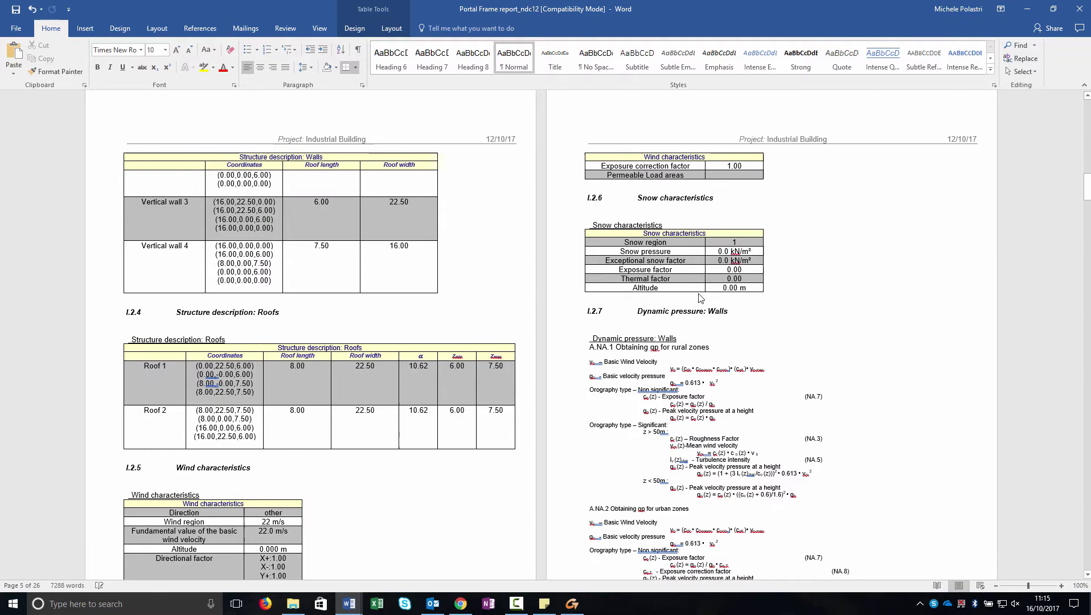
scroll(700, 296, down, 2)
scroll(701, 296, up, 3)
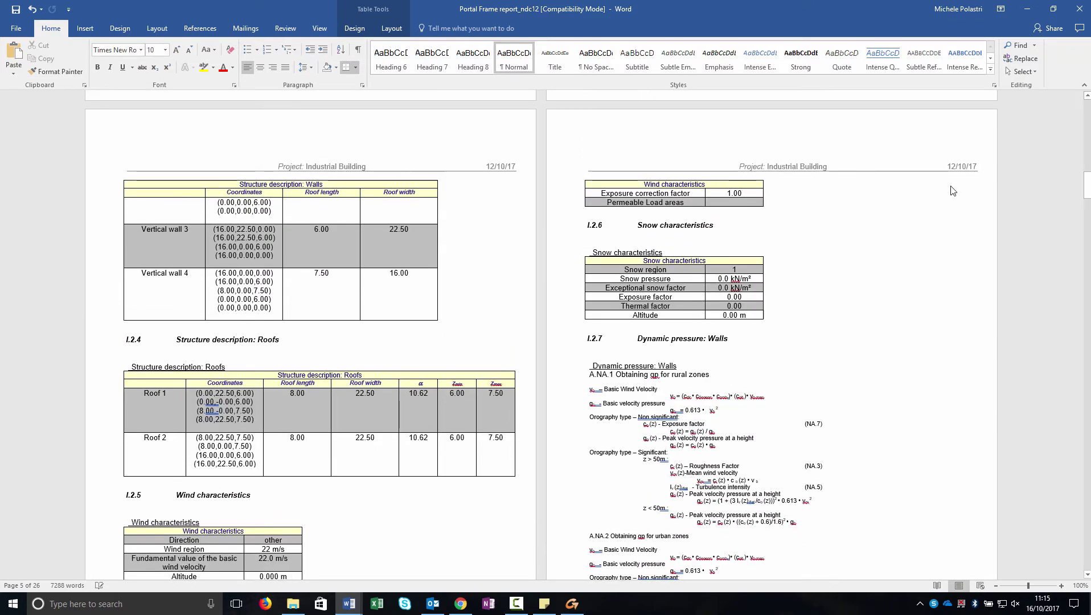
scroll(766, 288, down, 6)
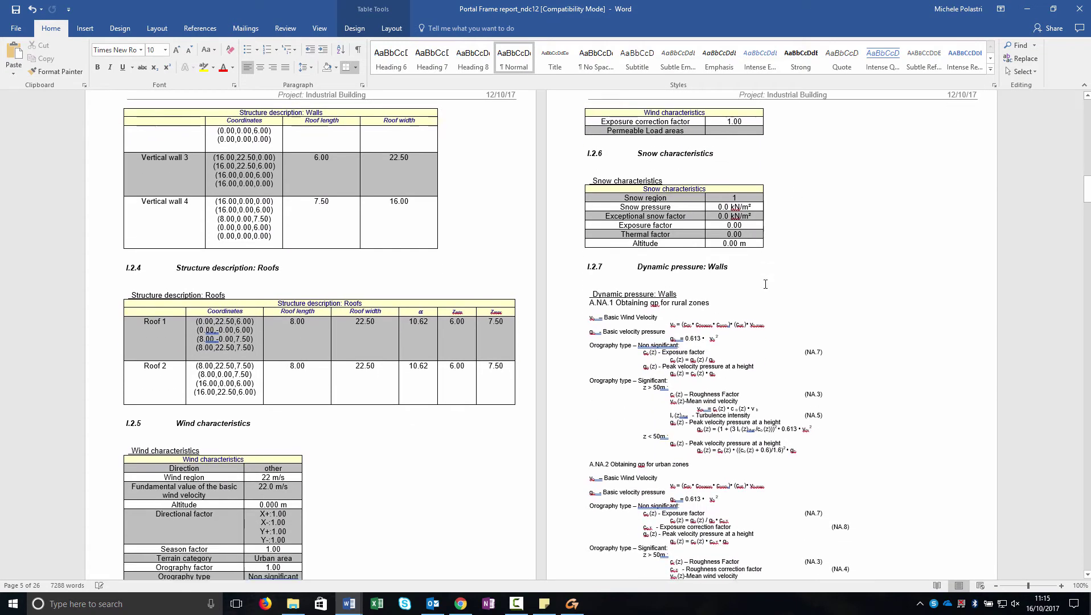
scroll(766, 284, down, 1)
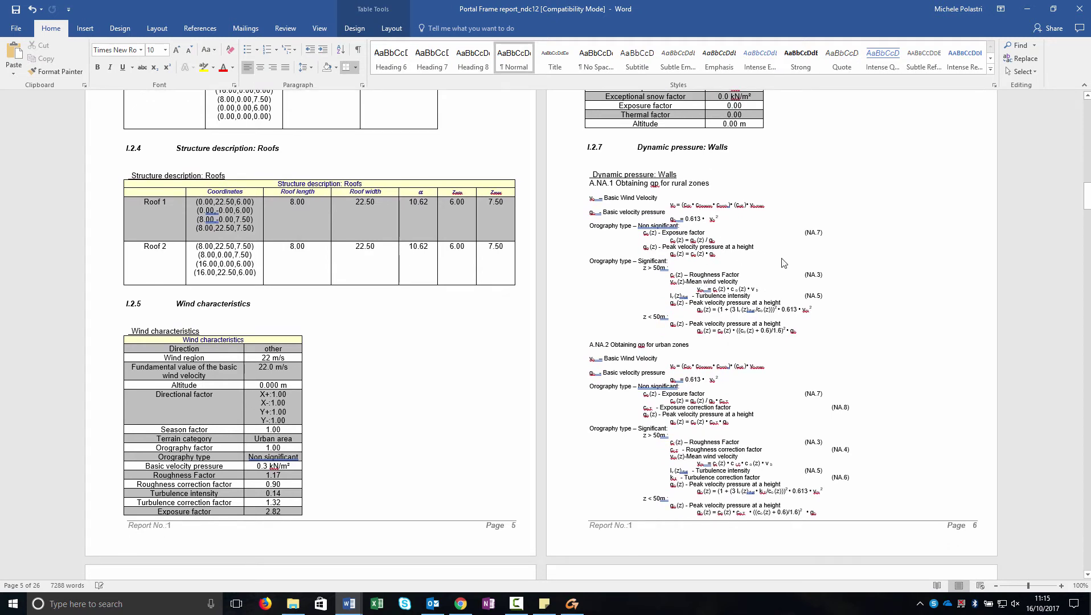
scroll(763, 326, down, 2)
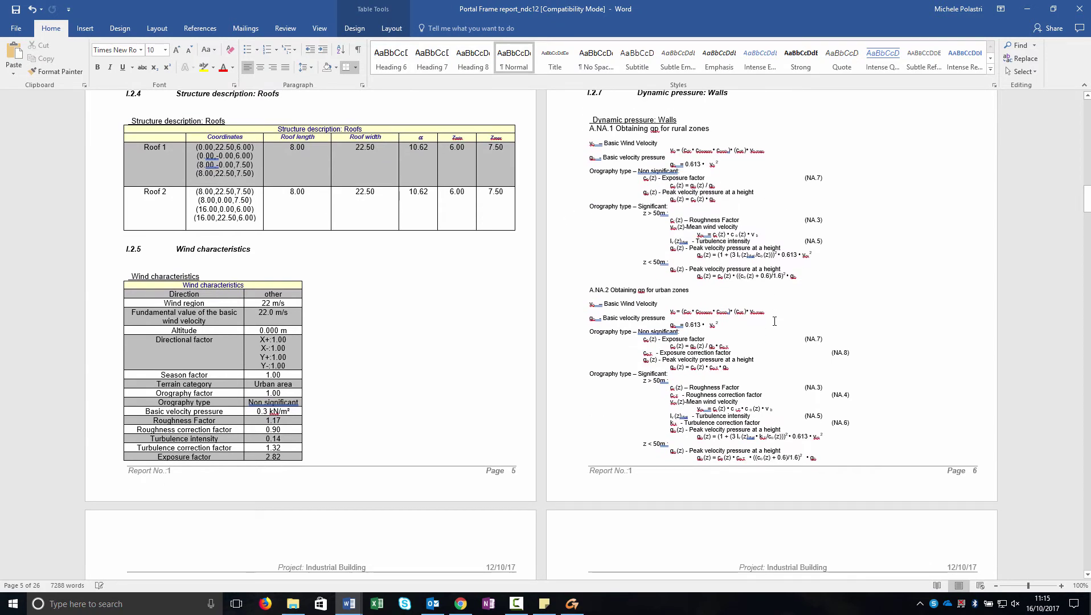
scroll(774, 321, down, 14)
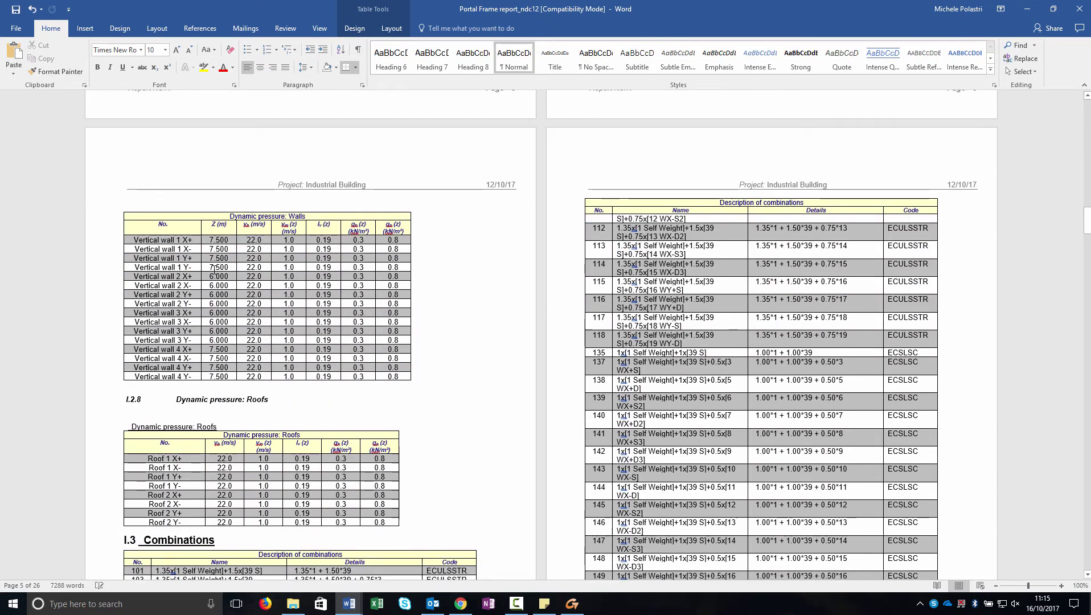
scroll(783, 382, down, 6)
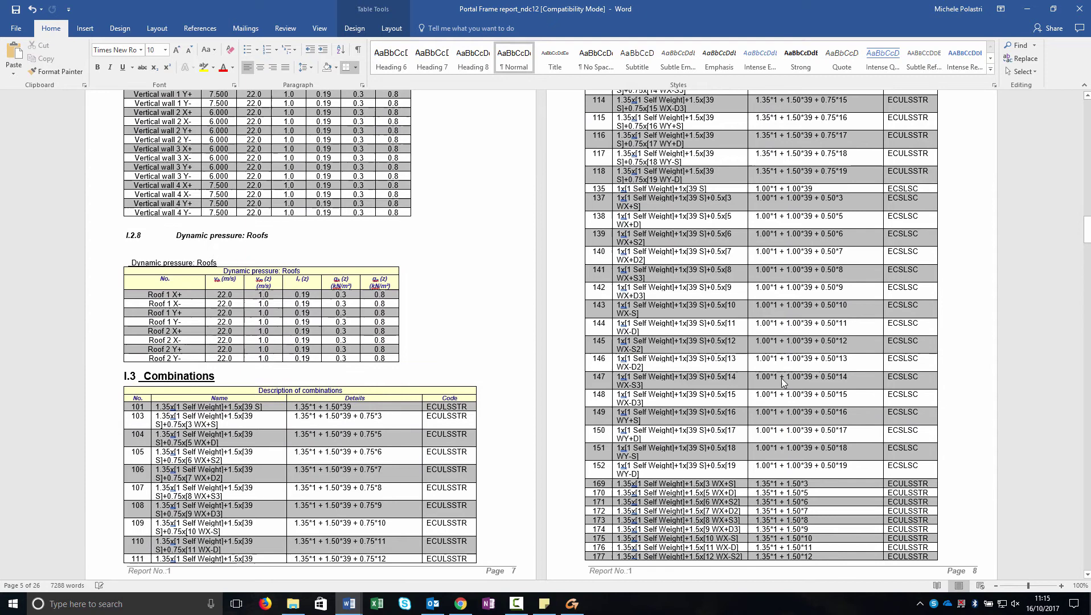
scroll(782, 379, down, 3)
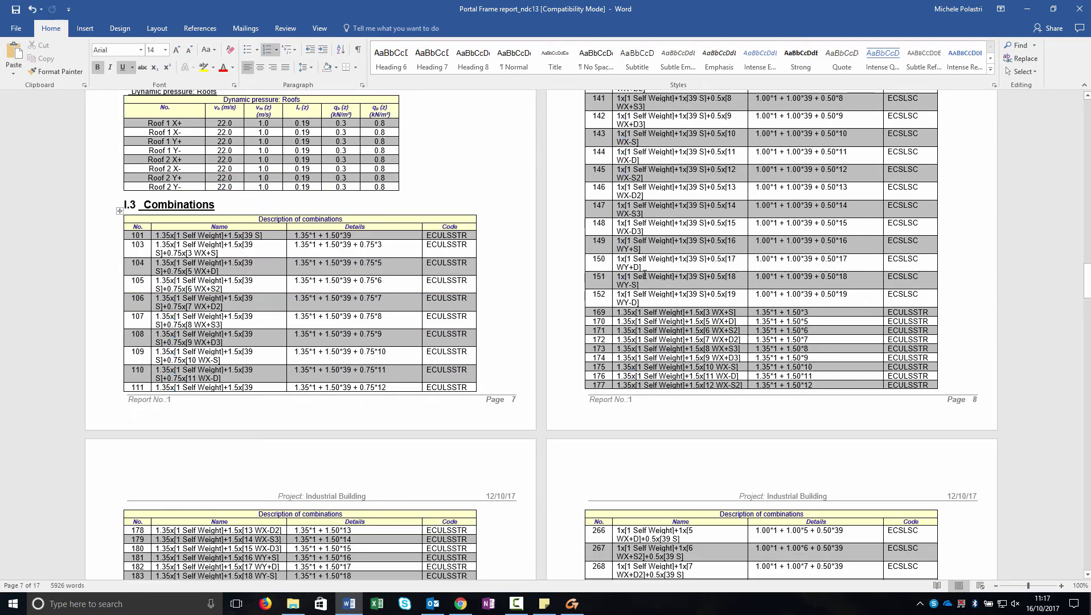
Scroll to pages 11–12 to review I.4 Results, the support forces table and I.4.2 Maximum Work Ratio
scroll(644, 279, down, 7)
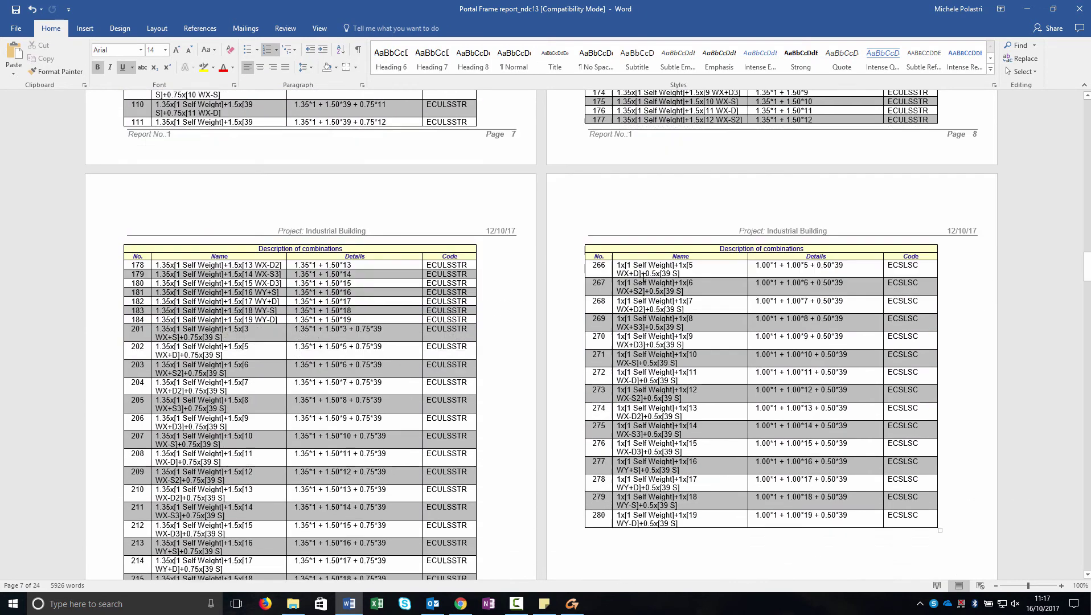
scroll(643, 279, down, 15)
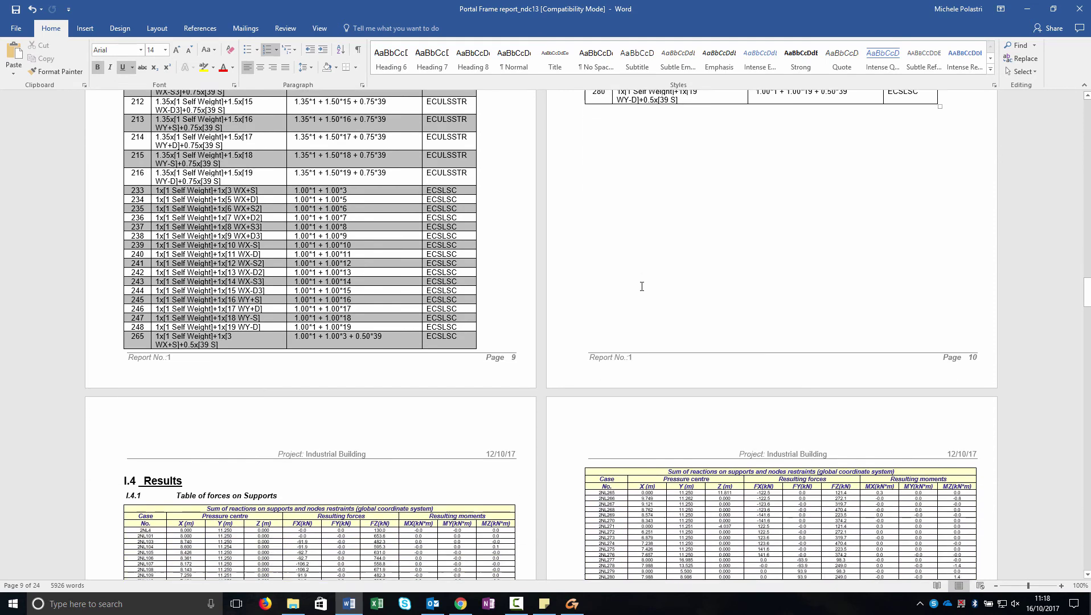
scroll(642, 286, down, 12)
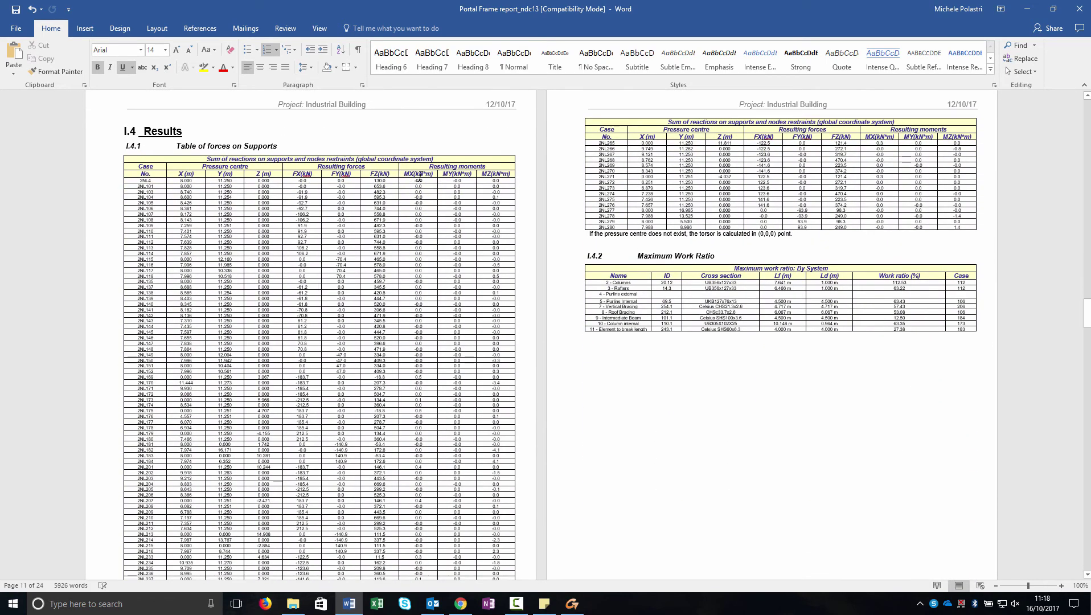
scroll(397, 172, down, 2)
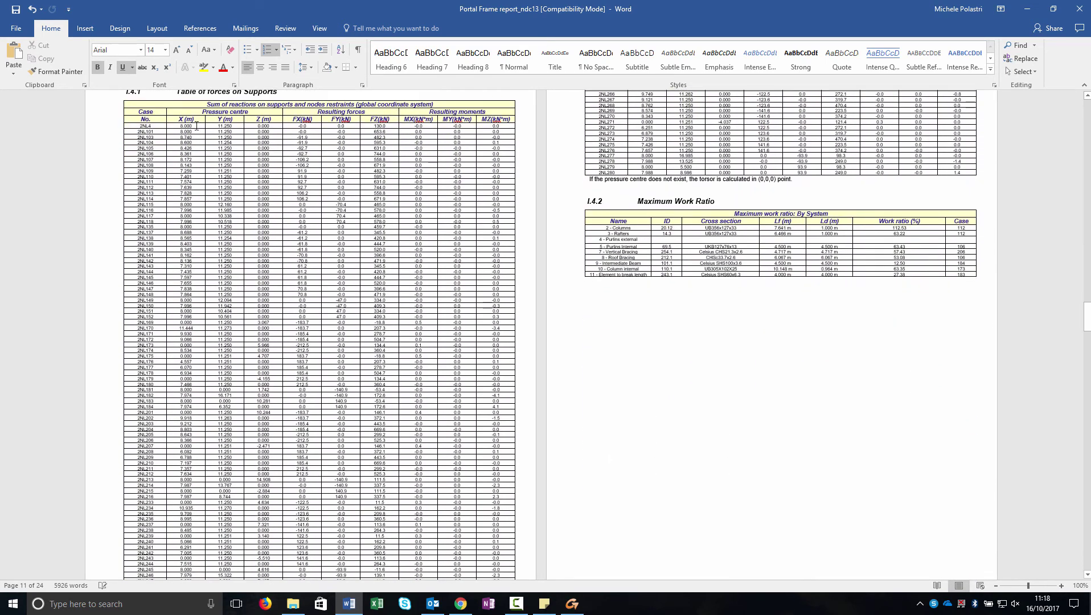
scroll(404, 210, down, 2)
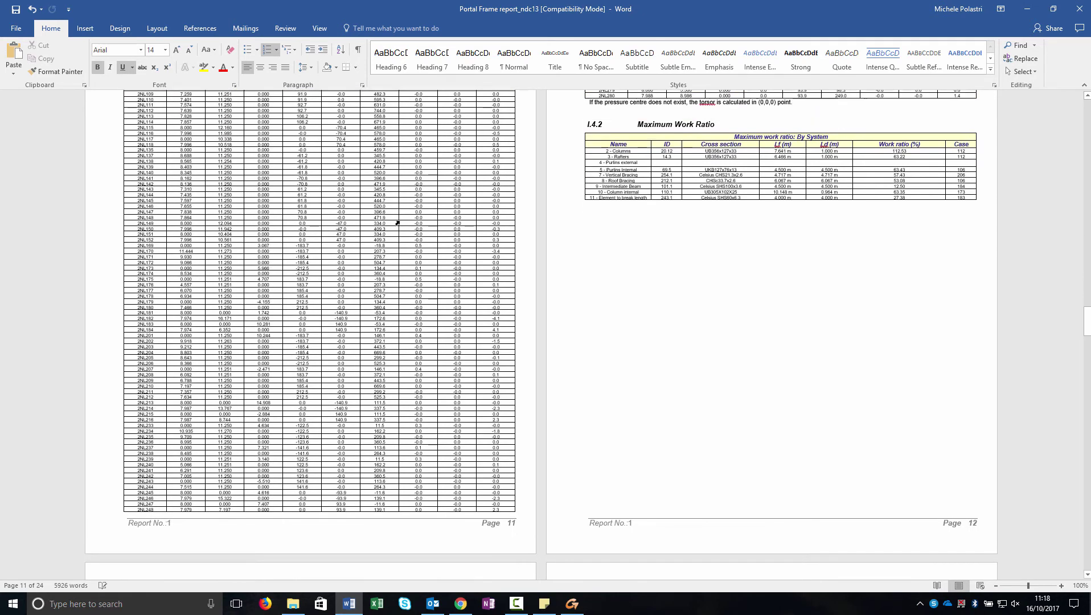
scroll(674, 196, up, 5)
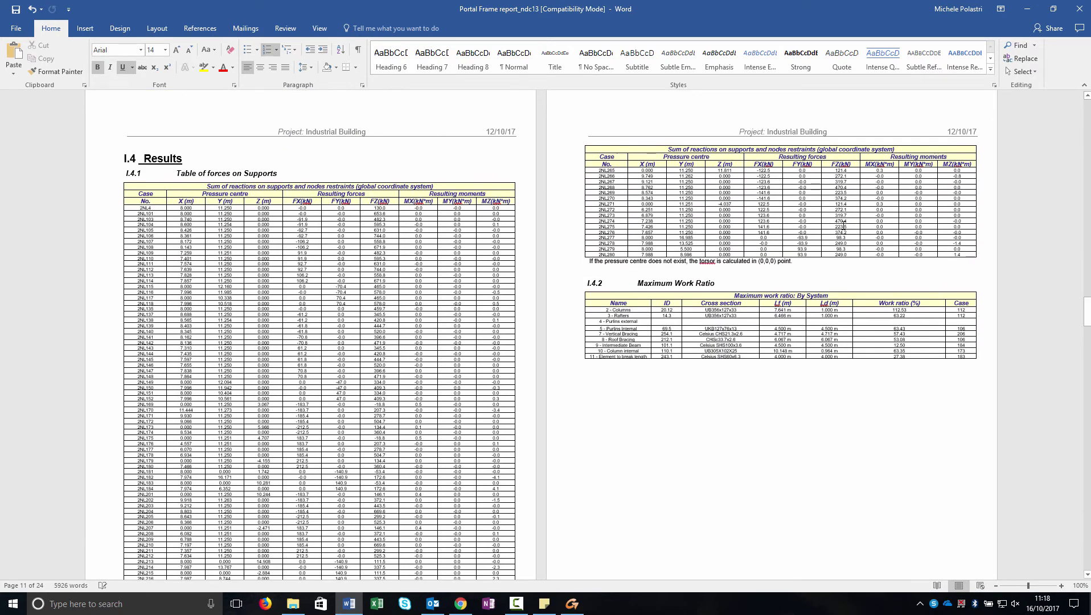
scroll(844, 225, down, 3)
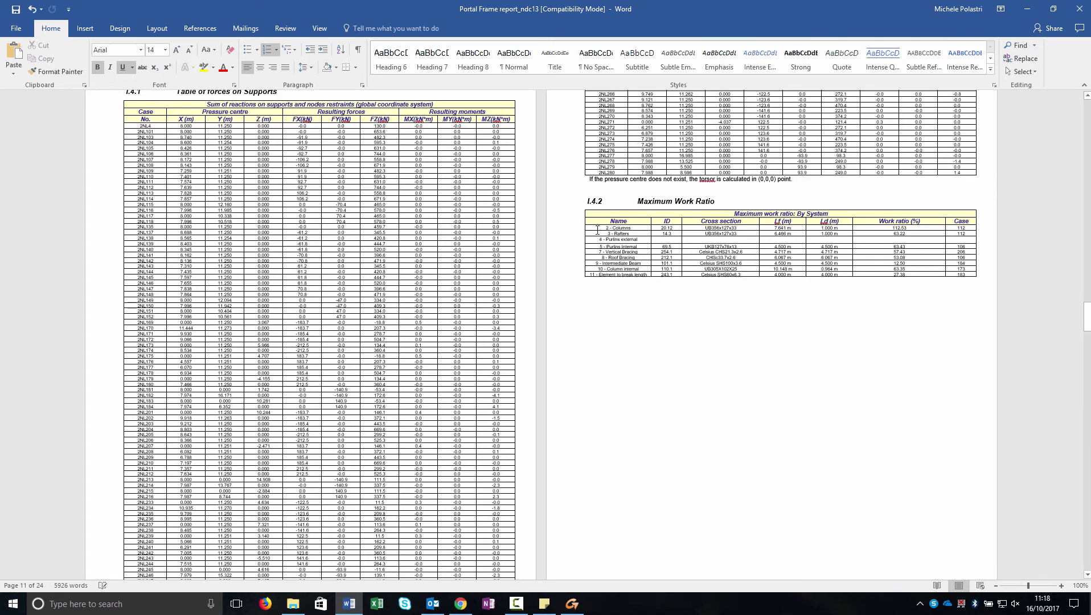
scroll(696, 263, down, 1)
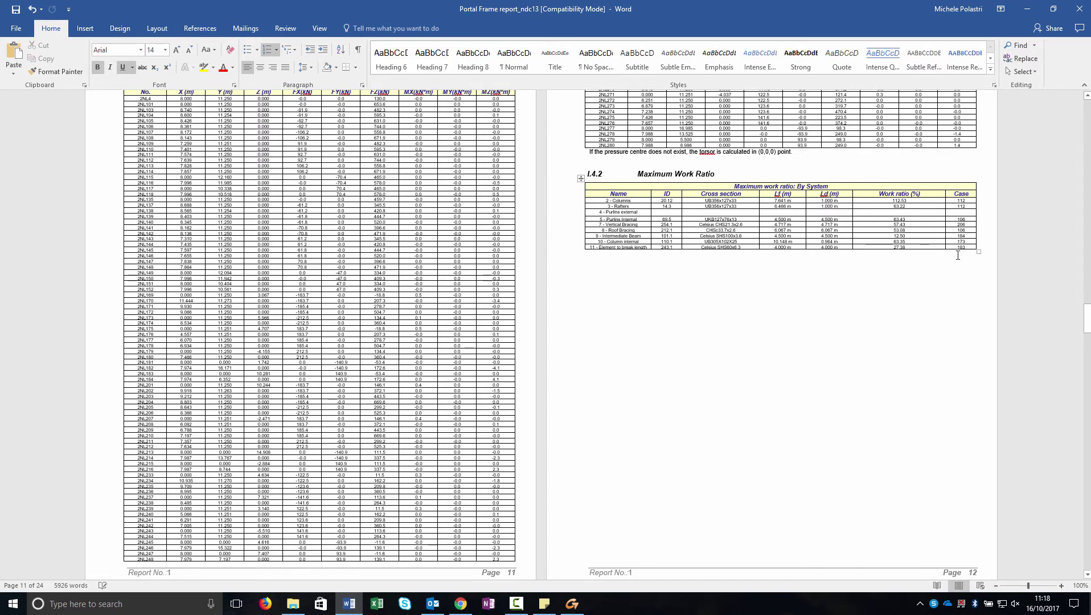
scroll(958, 255, down, 15)
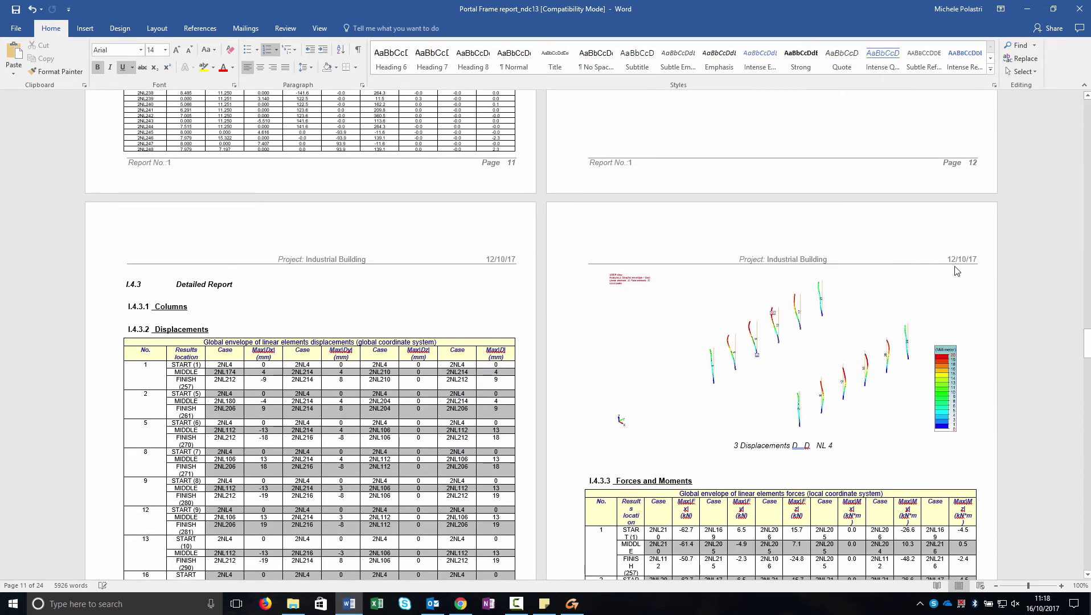
Scroll to page 13 showing the columns displacement envelope table and the '3 Displacements D_D NL 4' diagram
scroll(957, 270, down, 6)
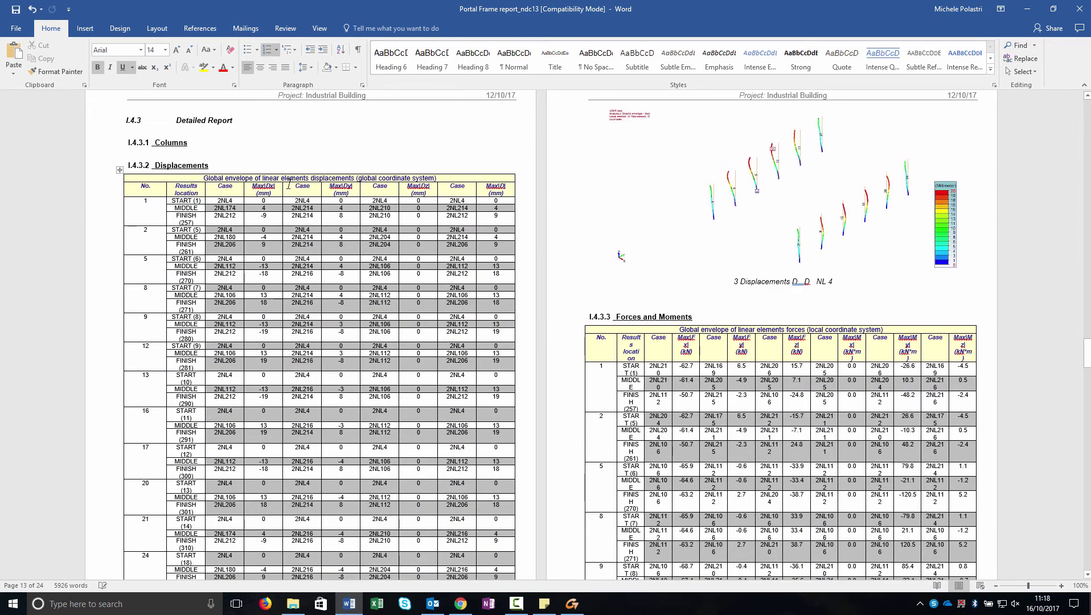
scroll(324, 174, down, 1)
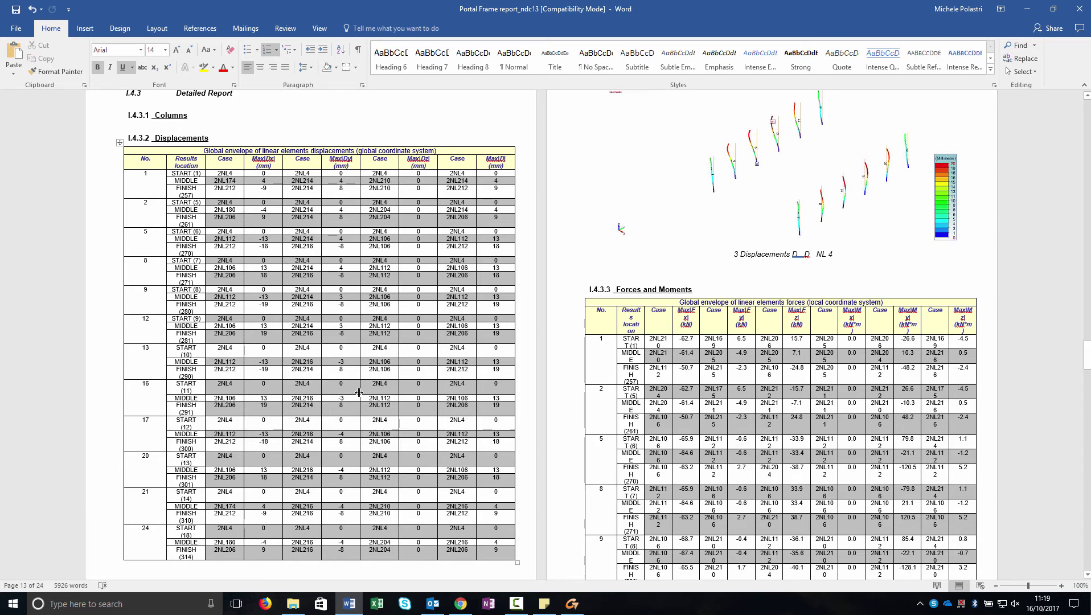
Scroll through the columns' force diagrams on pages 15–16
scroll(391, 393, down, 3)
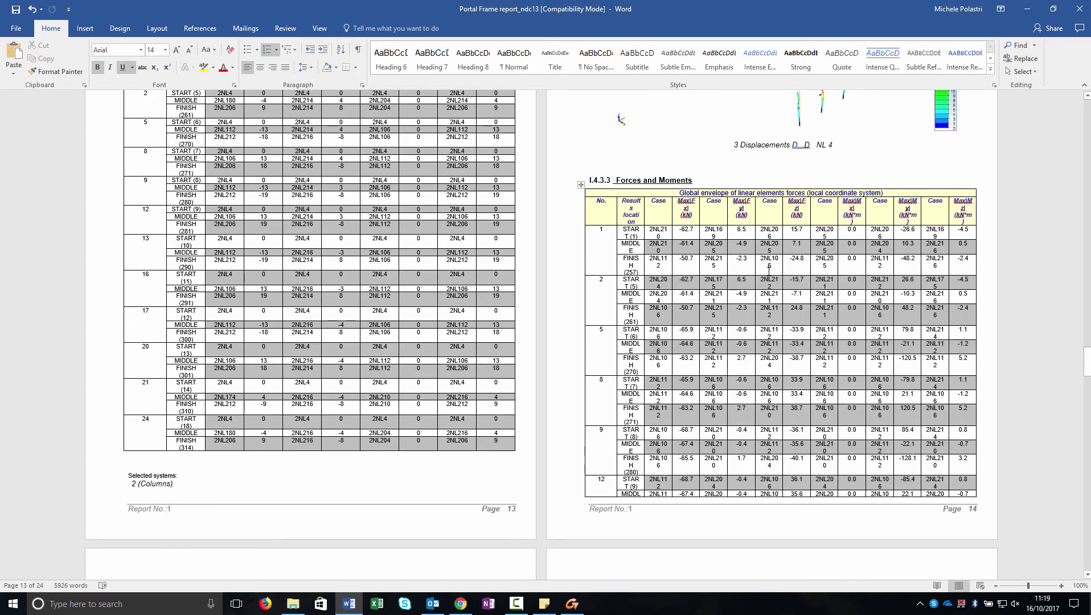
scroll(769, 271, down, 3)
scroll(764, 348, down, 6)
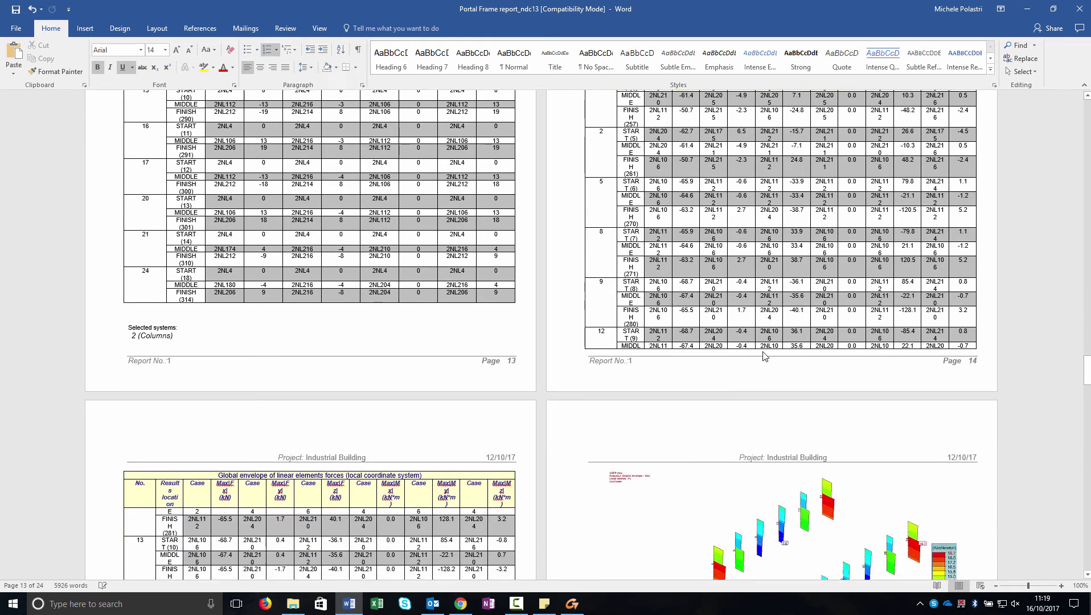
scroll(451, 376, down, 3)
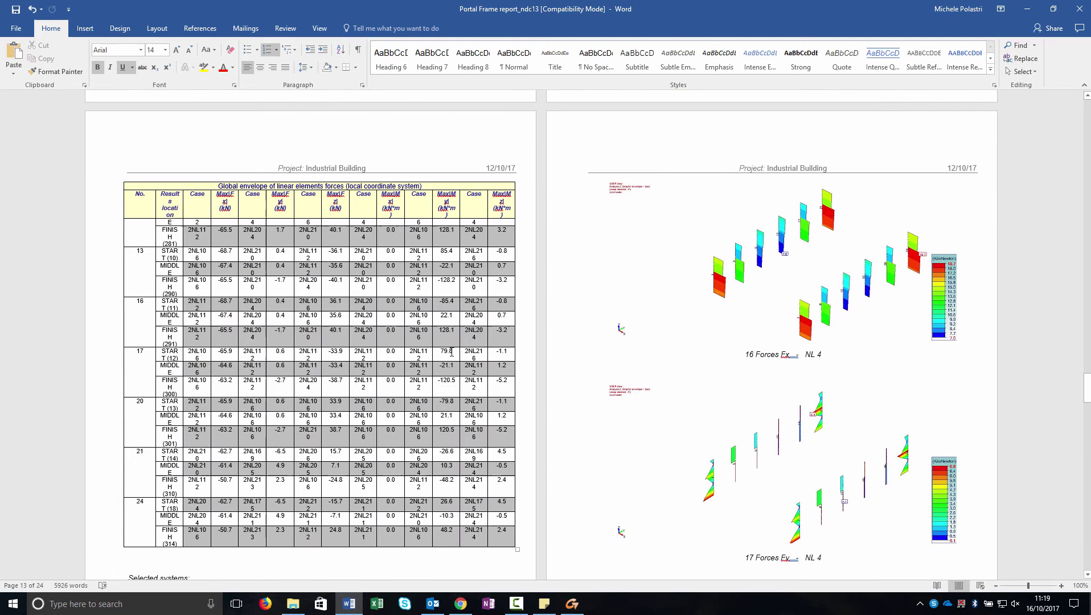
scroll(712, 255, down, 4)
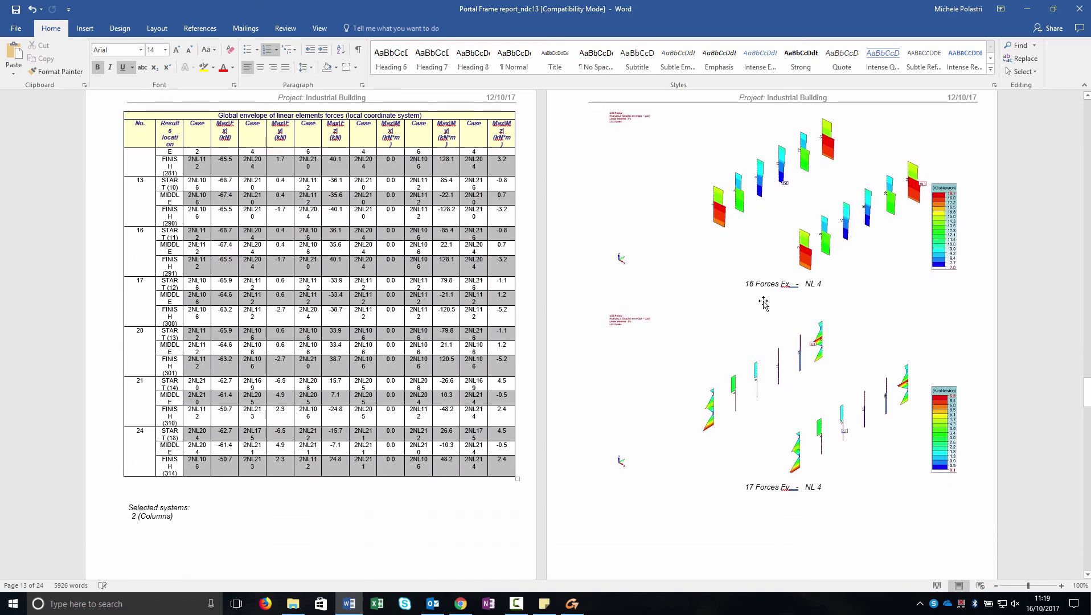
scroll(813, 345, down, 5)
scroll(814, 344, up, 7)
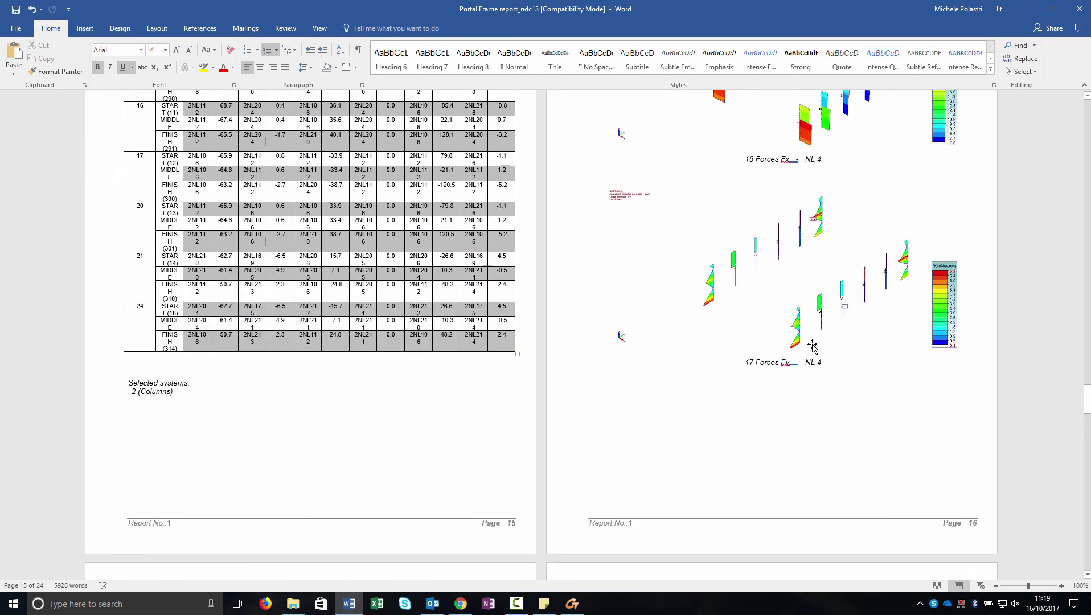
ctrl+scroll(740, 290, up, 4)
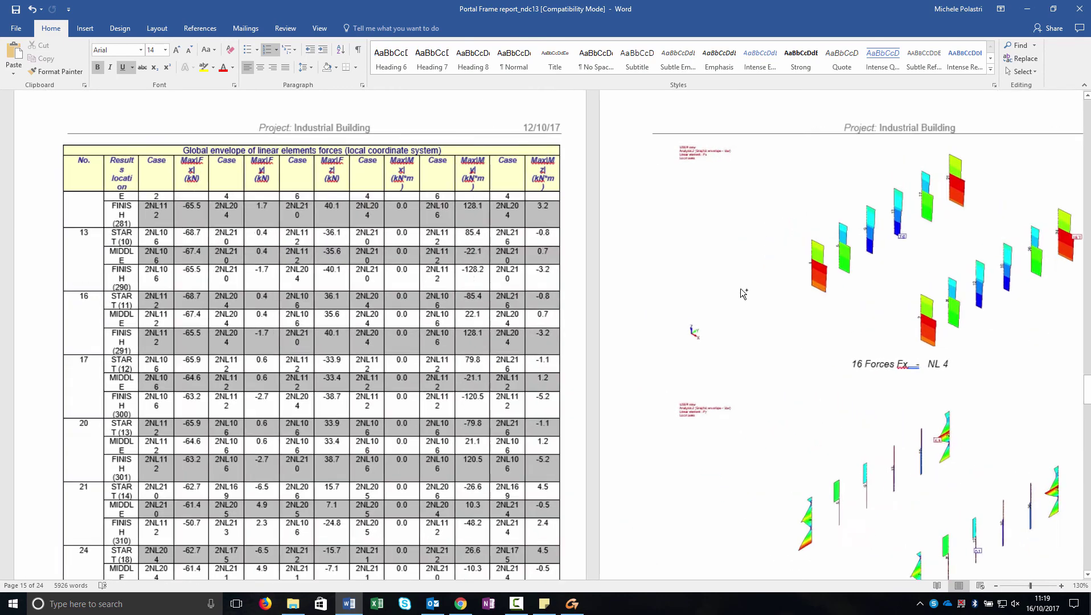
Continue to section I.4.3.4 Work Ratio showing the columns' 112.53% maximum and Strength Max Work ratio diagram
scroll(739, 290, down, 10)
scroll(740, 295, down, 6)
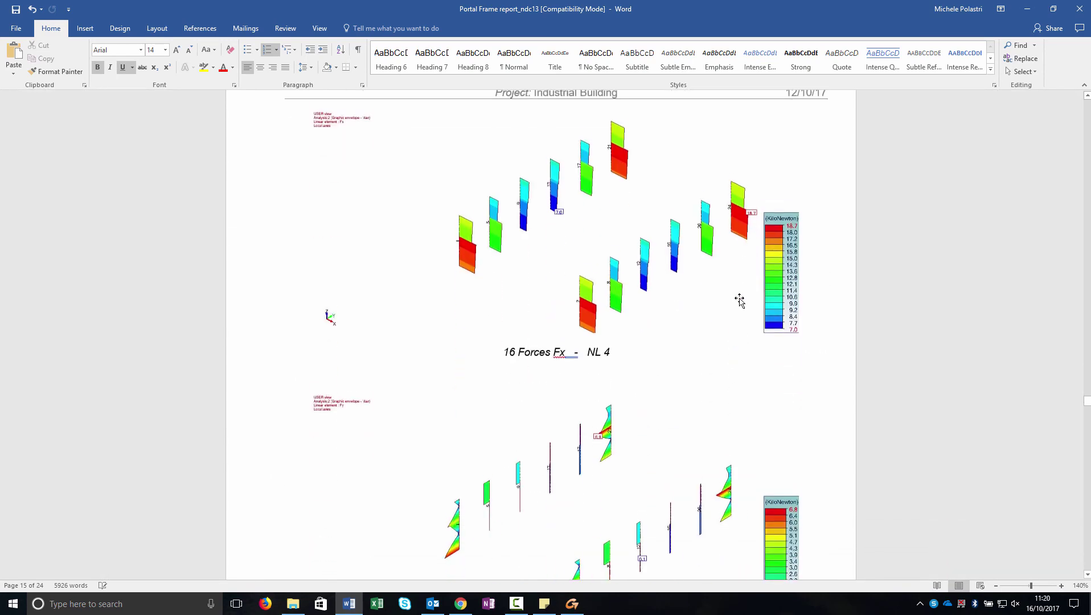
scroll(705, 222, down, 7)
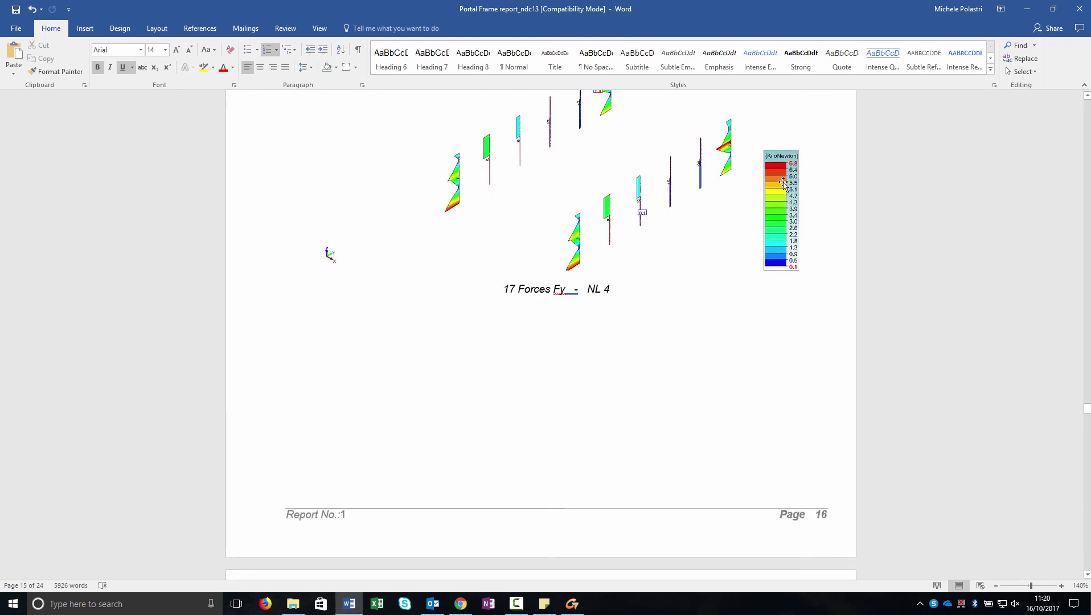
scroll(765, 285, down, 9)
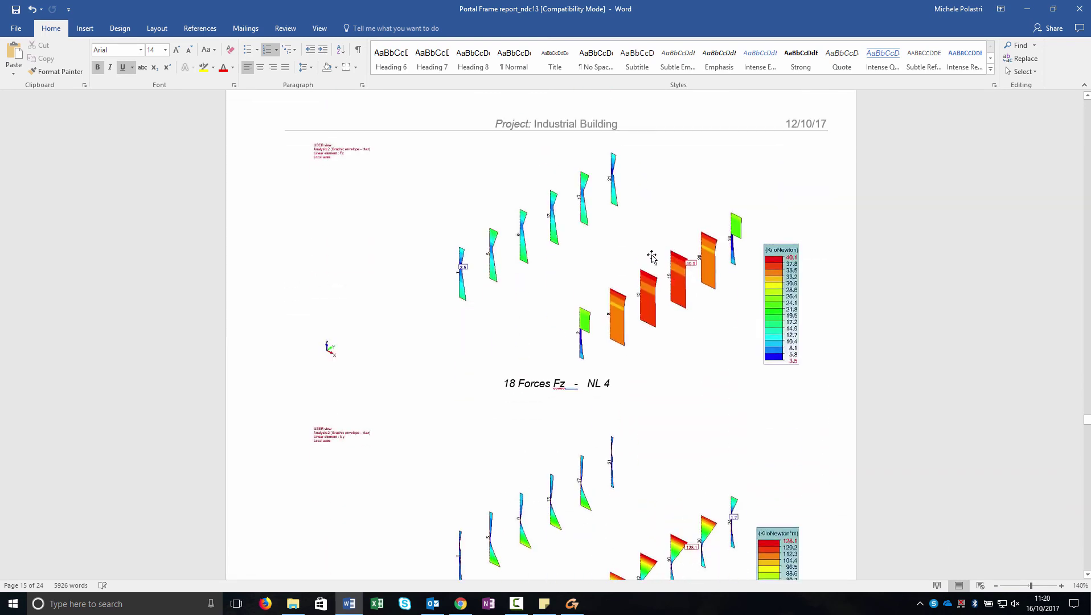
scroll(655, 267, down, 4)
scroll(684, 319, down, 4)
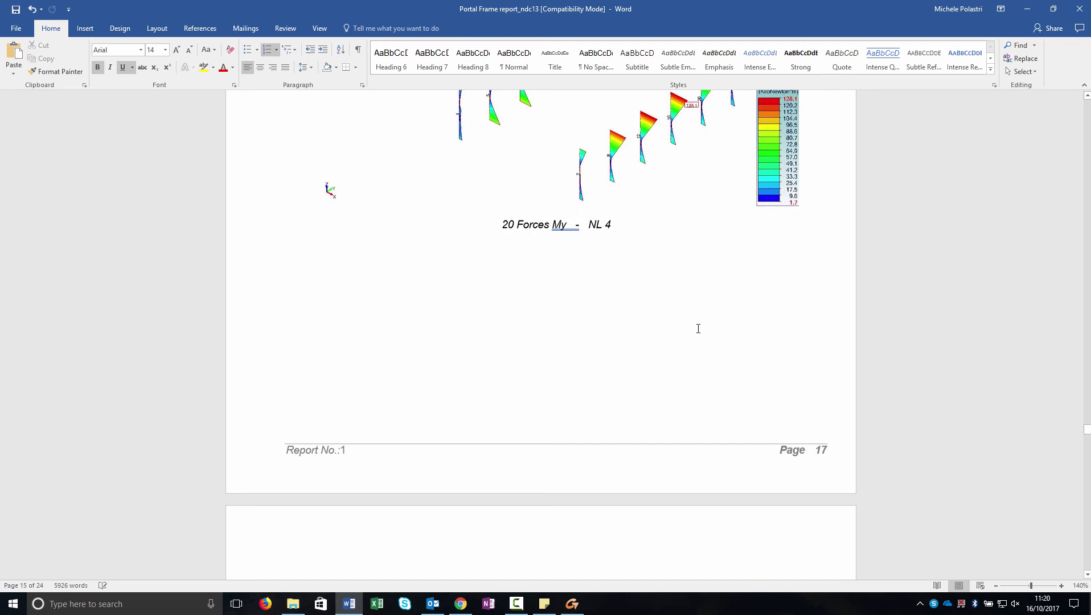
scroll(698, 329, down, 12)
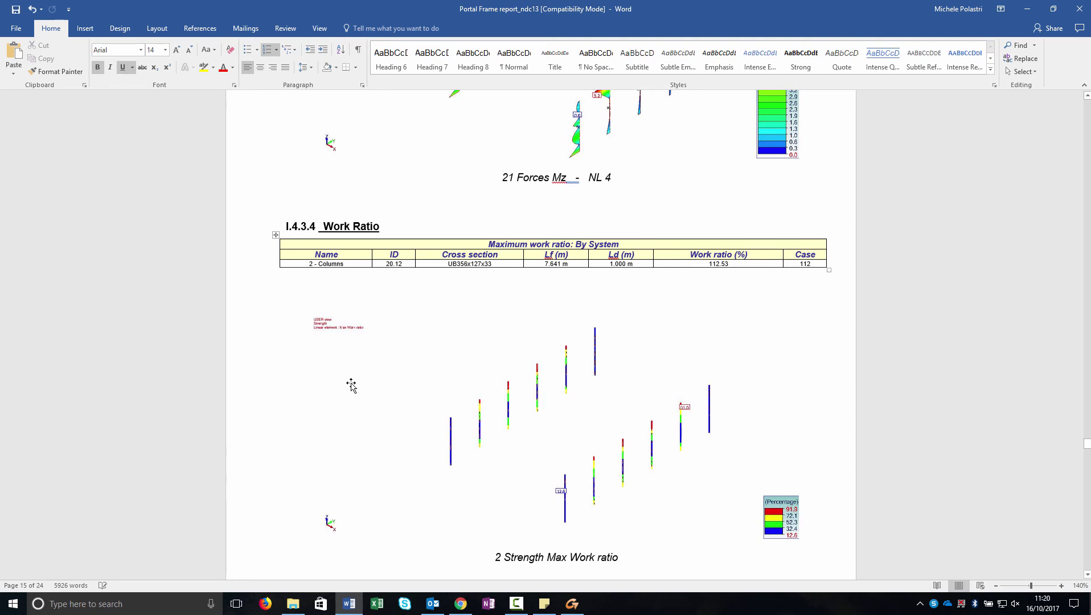
Review the rafters displacement envelope table and '15 Displacements D_D NL 4' diagram, reaching section I.4.3.7 Forces and Moments
scroll(351, 386, down, 6)
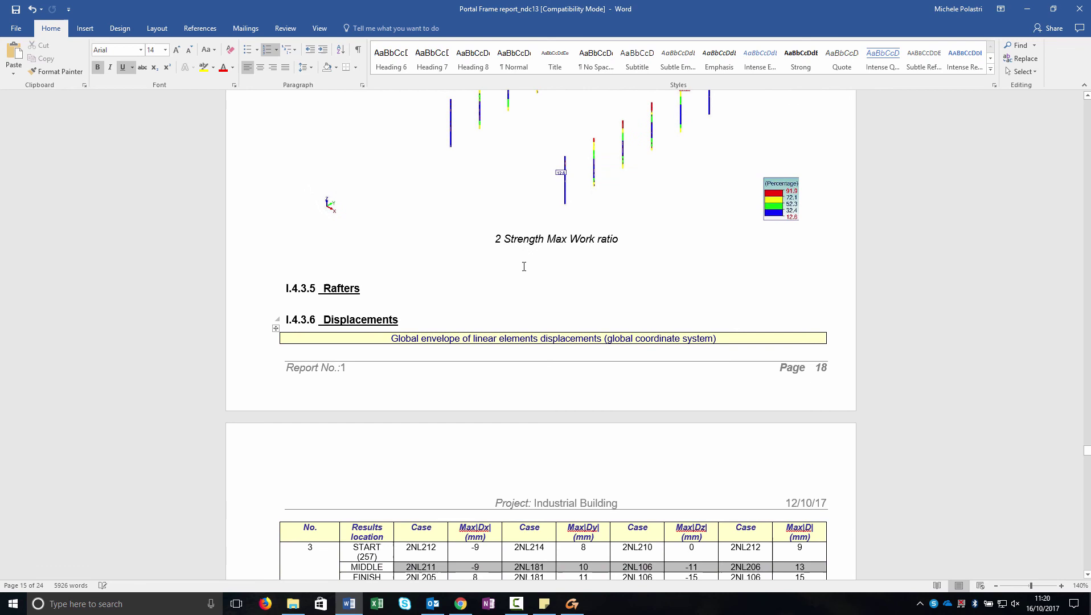
scroll(627, 275, down, 4)
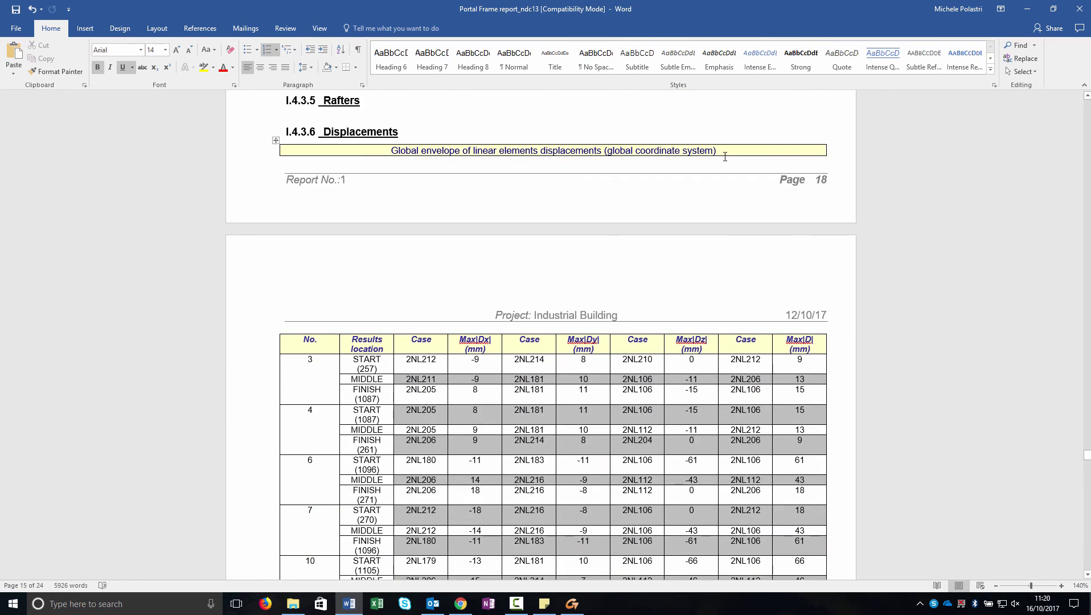
scroll(642, 279, down, 10)
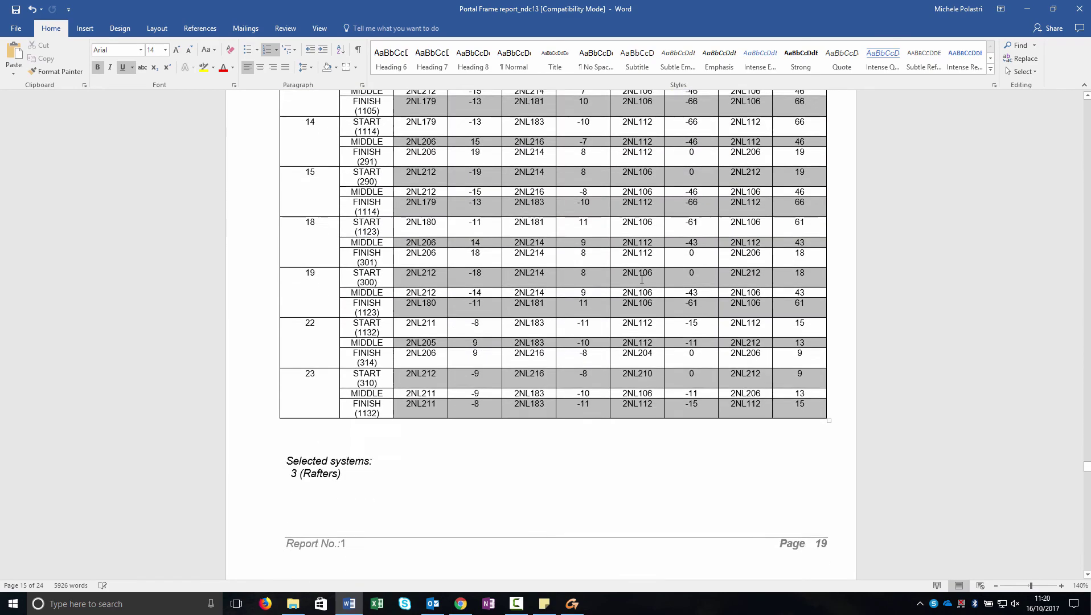
scroll(642, 279, down, 10)
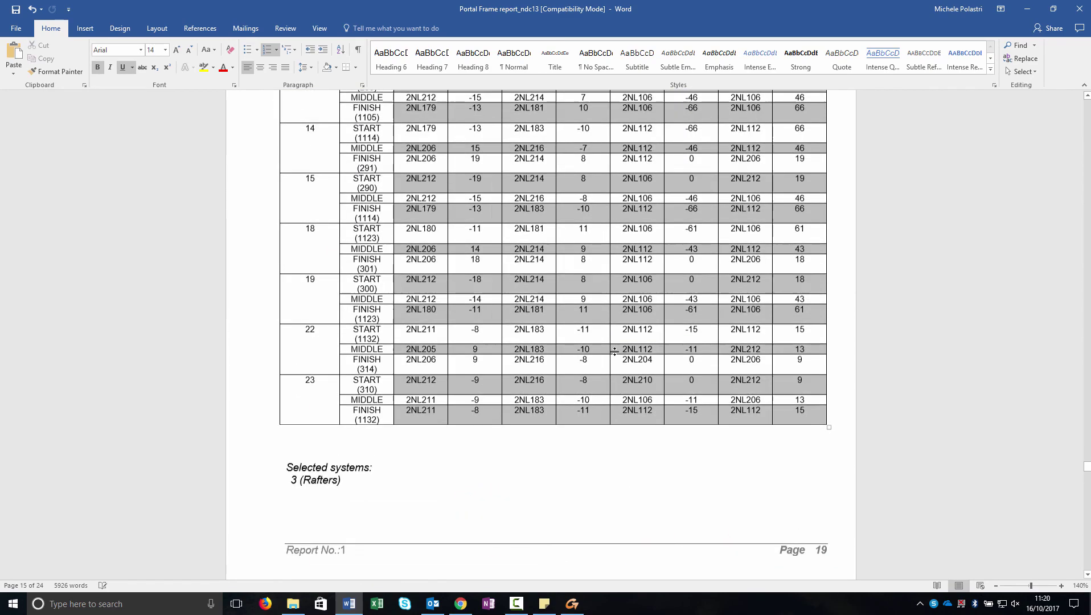
scroll(674, 322, up, 1)
scroll(696, 412, down, 20)
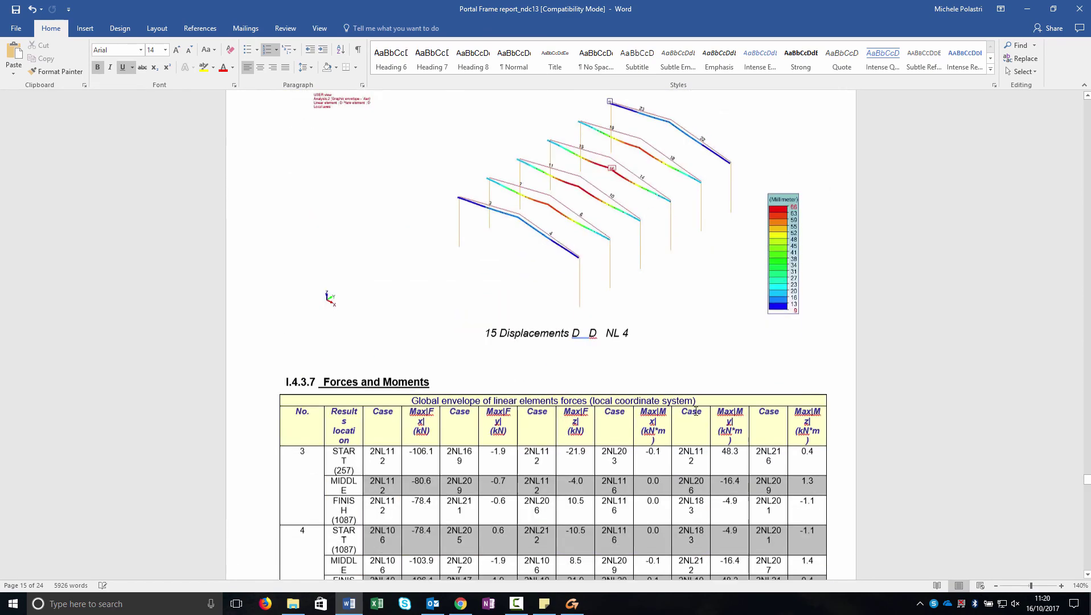
scroll(695, 412, up, 10)
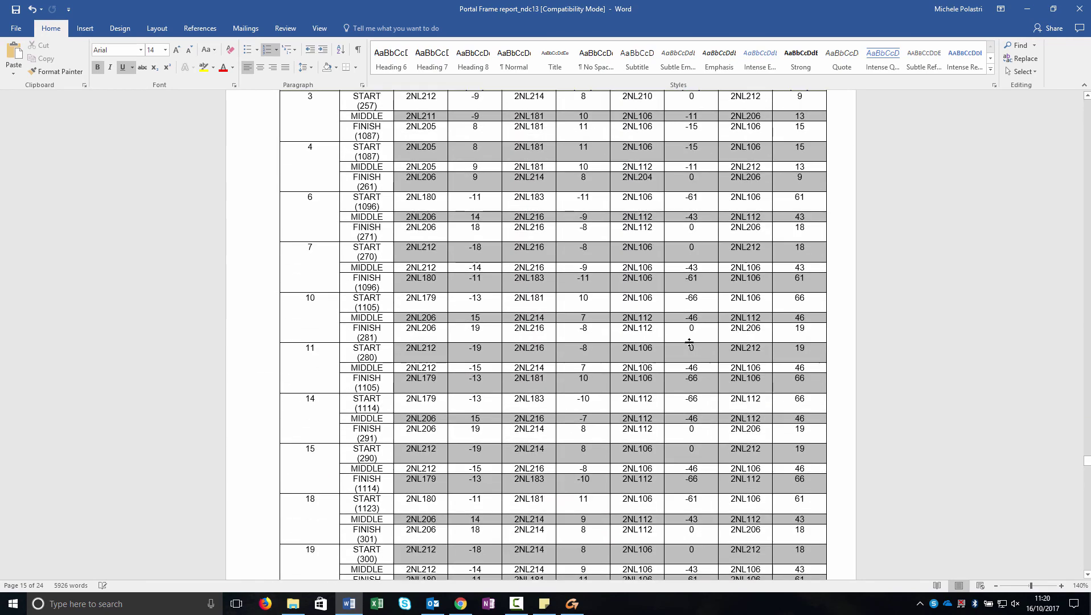
scroll(689, 342, down, 12)
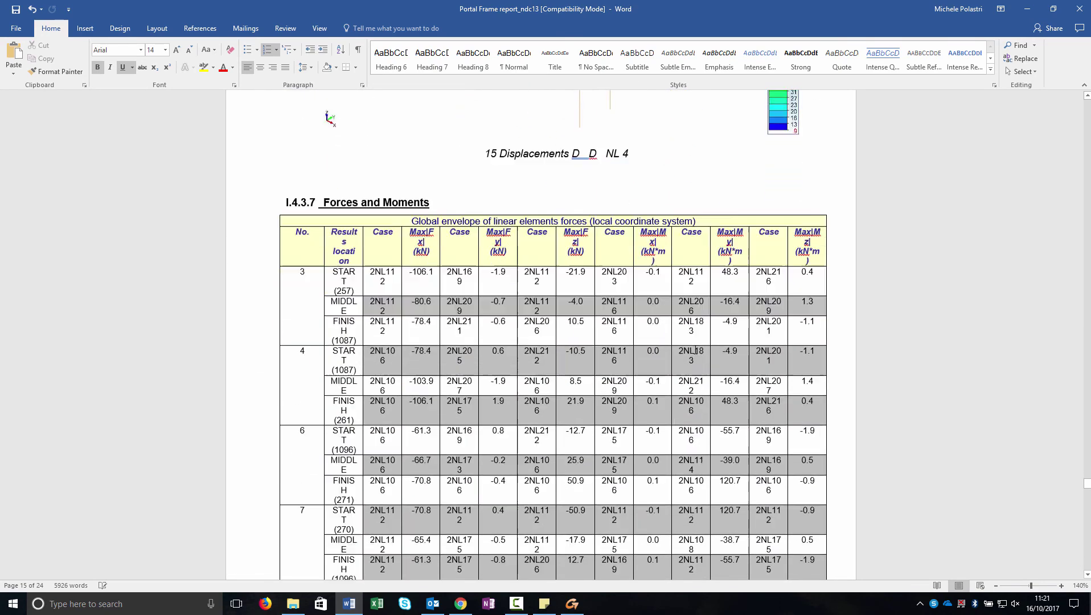
scroll(695, 350, down, 3)
scroll(395, 149, up, 2)
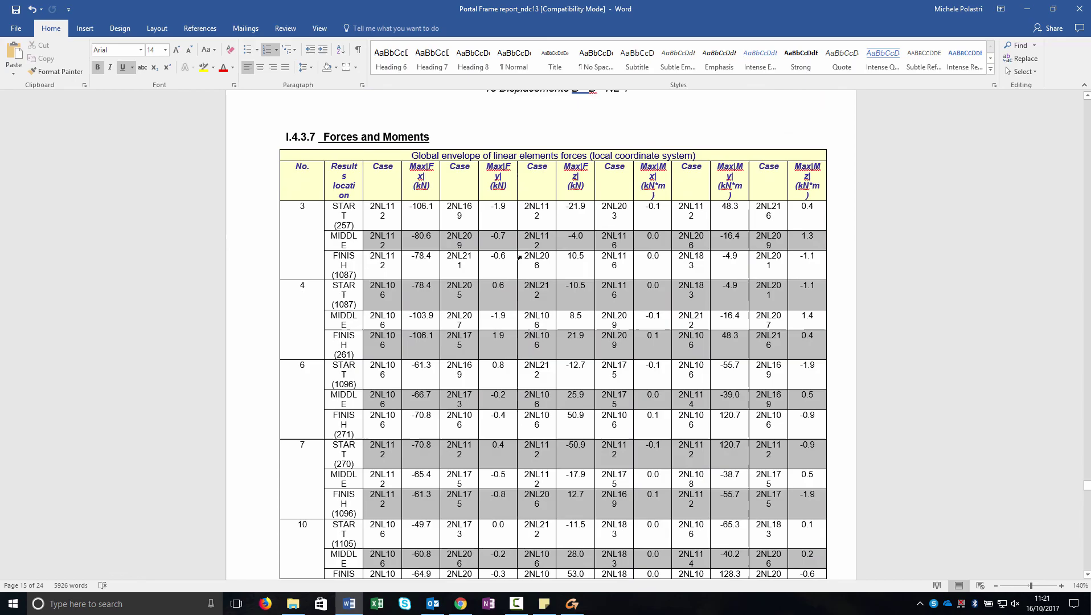
ctrl+scroll(570, 267, down, 6)
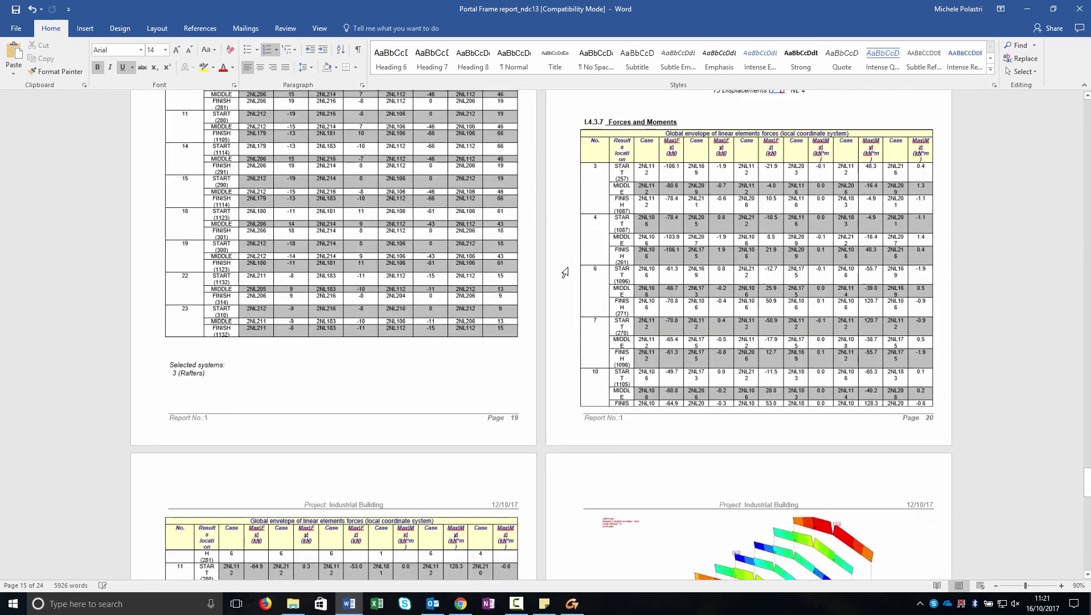
ctrl+scroll(574, 268, up, 3)
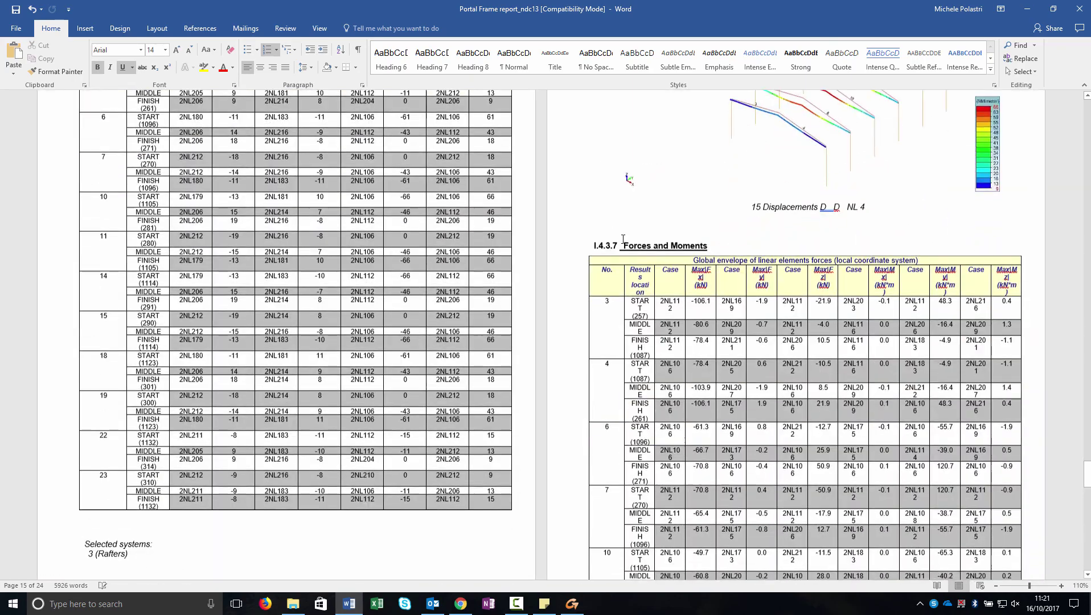
Scroll through pages 21–24 to the rafters' I.4.3.8 Work Ratio table (83.22%) and '9 Strength Max Work ratio' diagram
scroll(613, 238, down, 6)
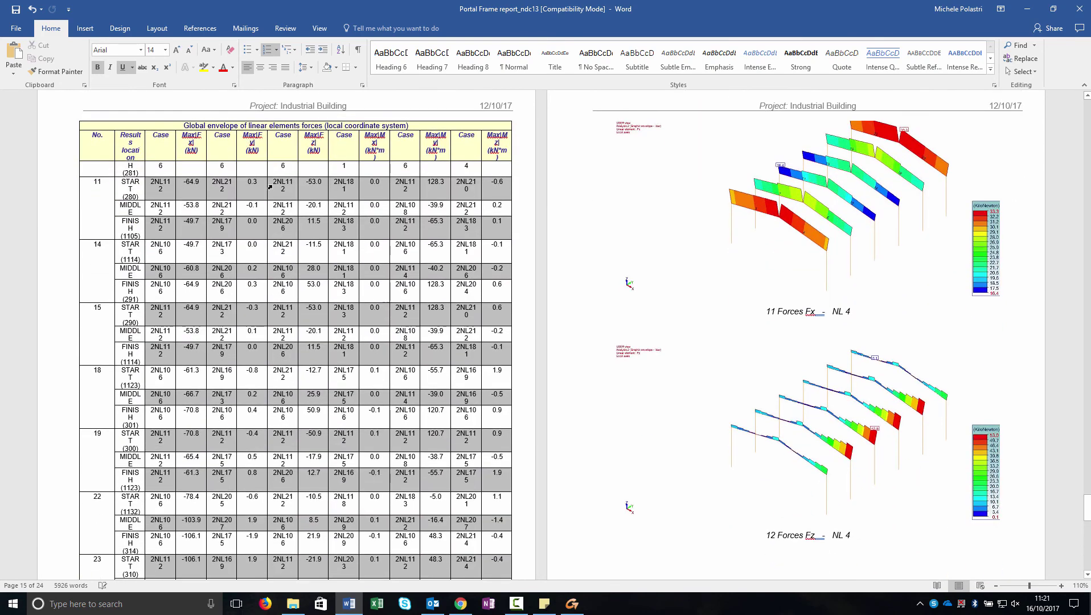
scroll(347, 309, down, 3)
scroll(779, 275, up, 4)
scroll(895, 274, down, 4)
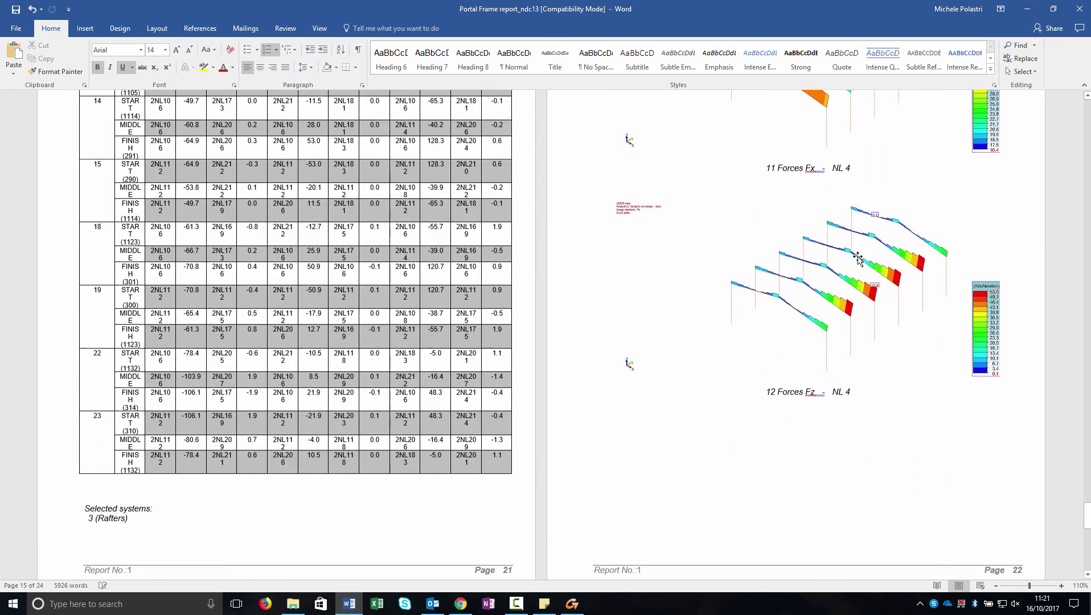
scroll(891, 279, down, 8)
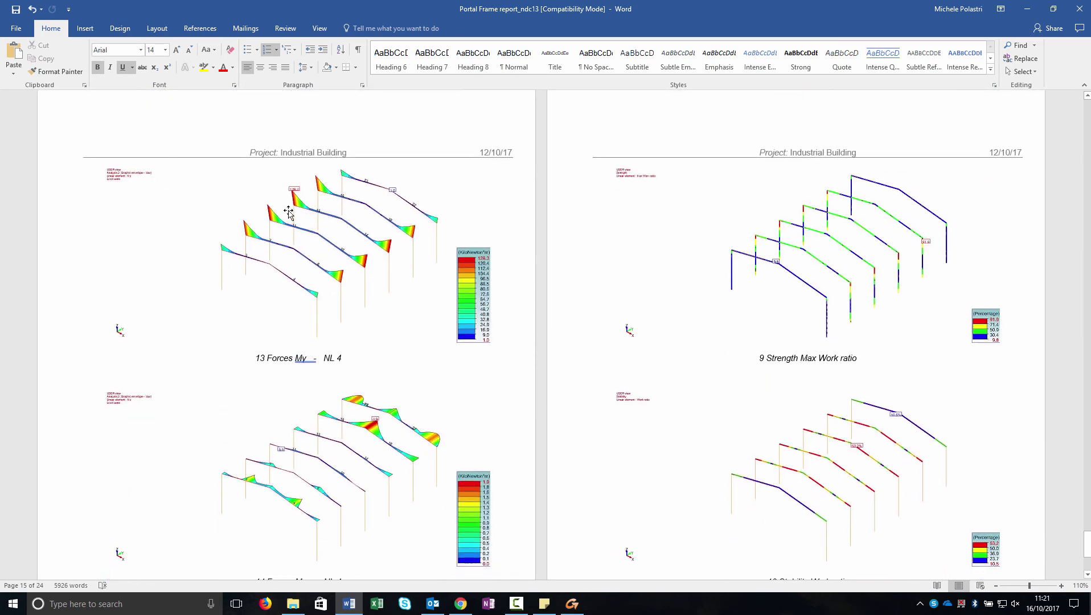
scroll(889, 389, down, 5)
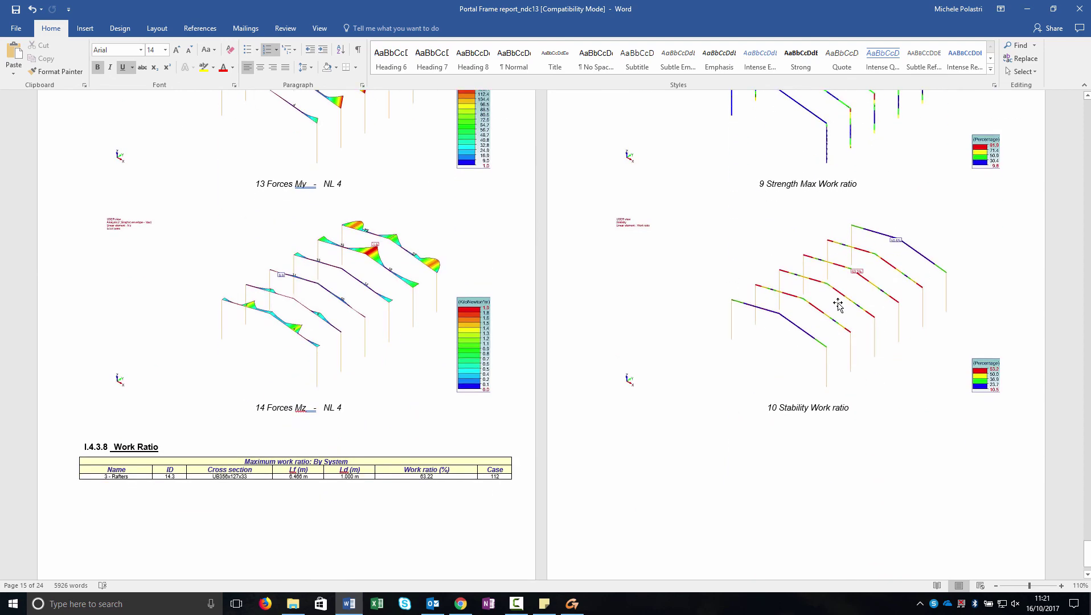
scroll(838, 306, down, 2)
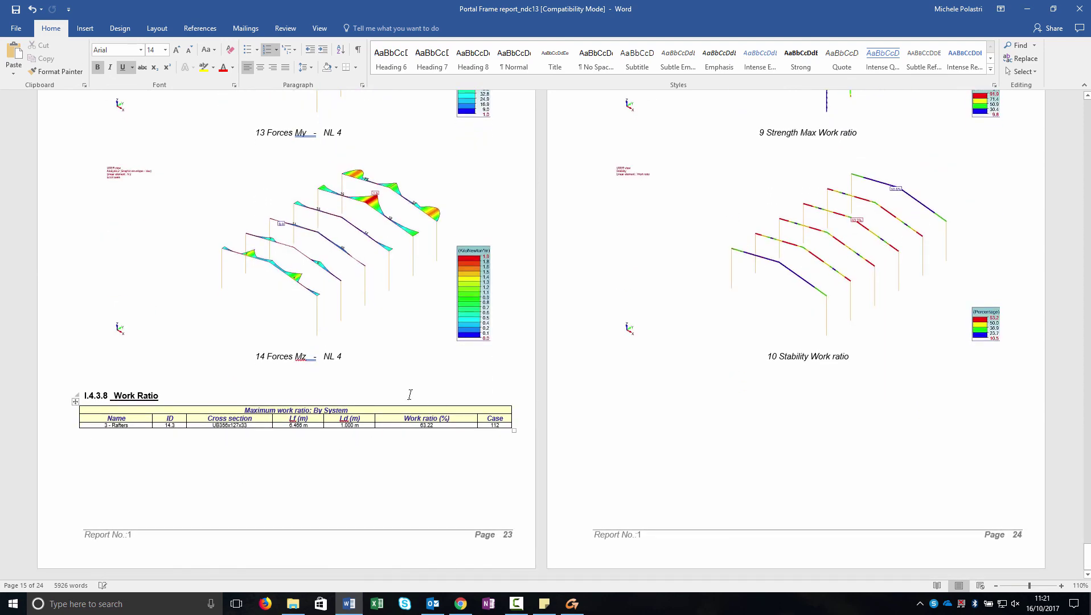
ctrl+scroll(715, 385, up, 2)
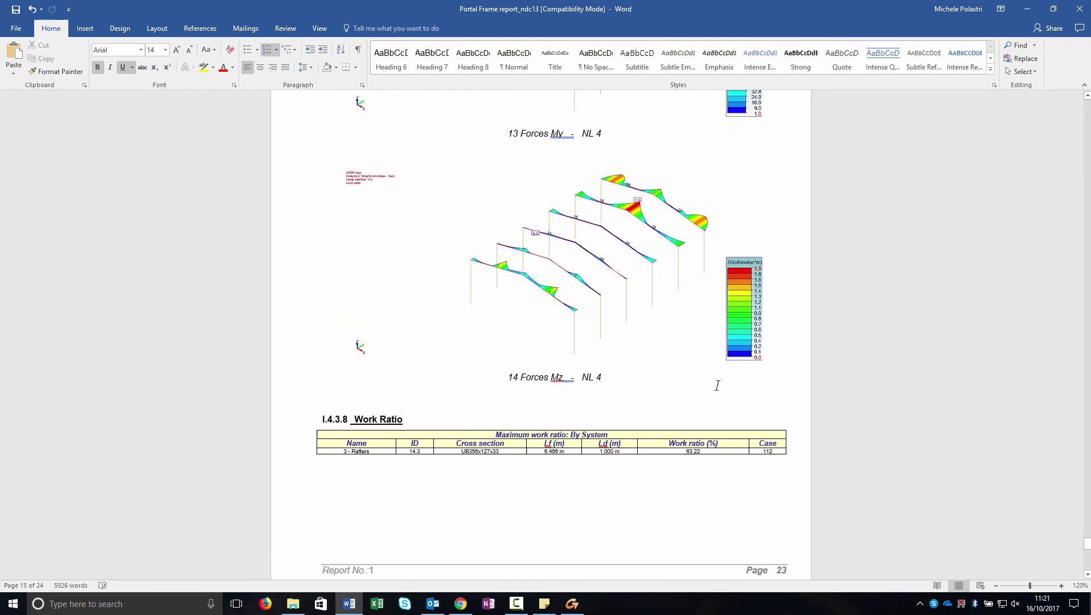
scroll(715, 385, down, 6)
ctrl+scroll(662, 417, up, 1)
scroll(689, 371, down, 1)
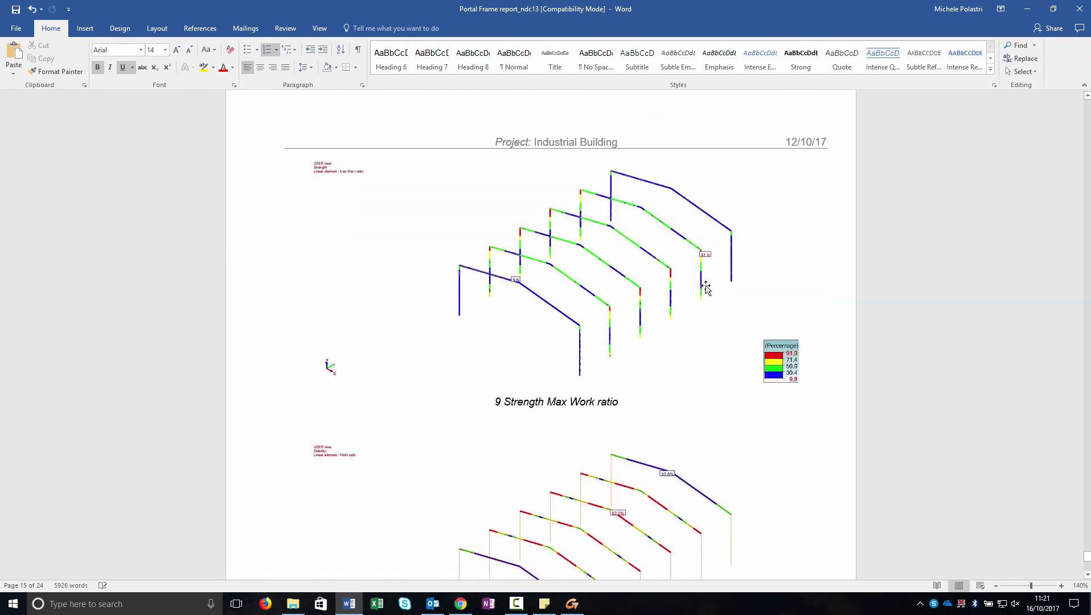